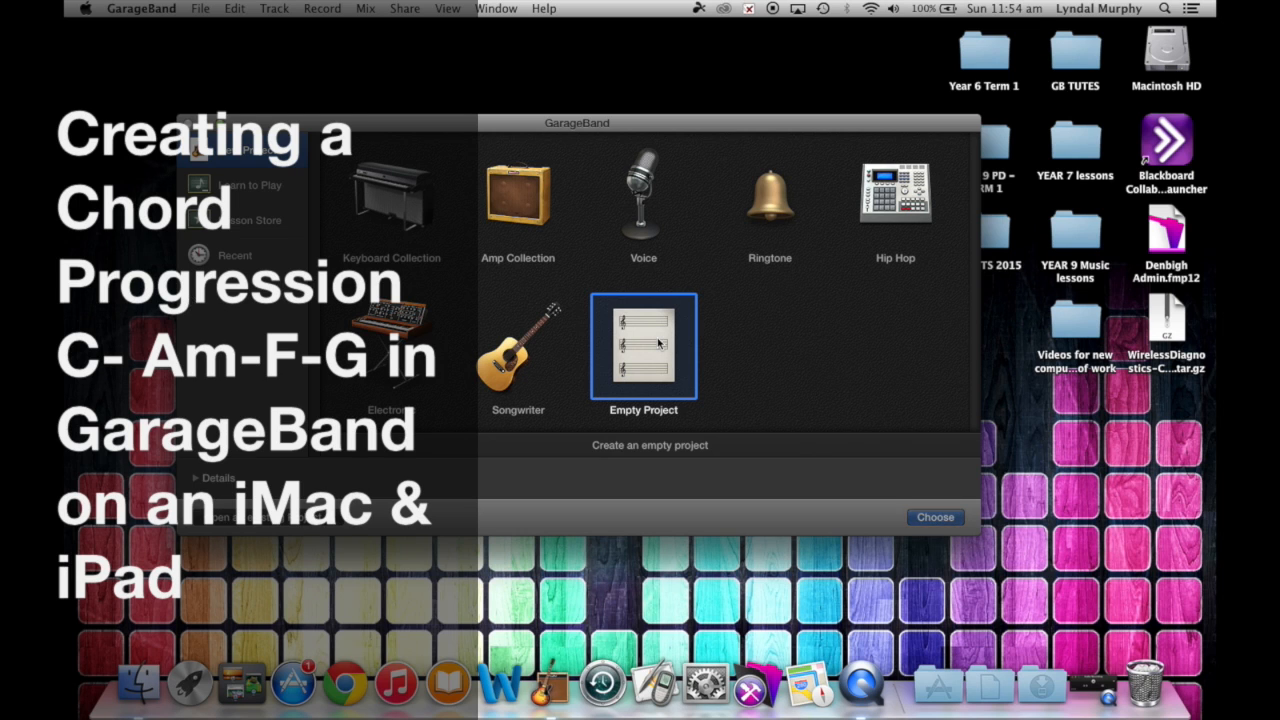
# Create an empty project and set the Classic Electric Piano track's volume to +2.3 dB
pyautogui.click(924, 518)
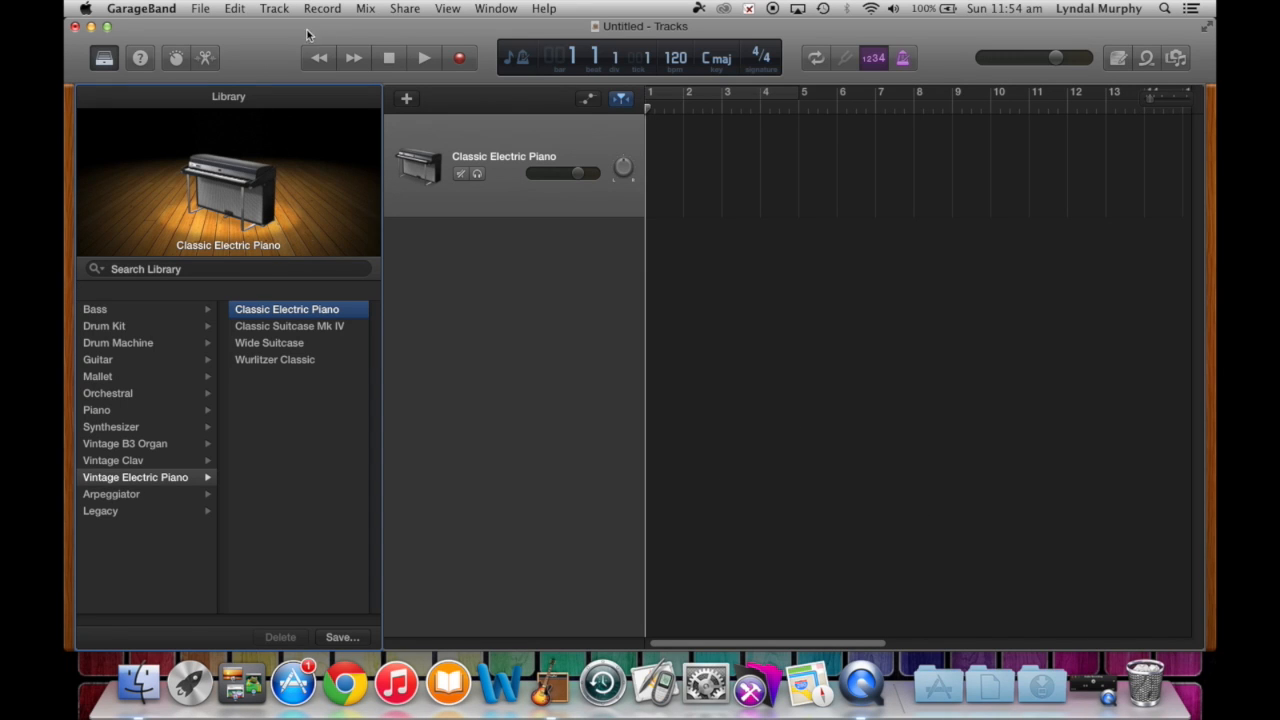
pyautogui.click(1090, 688)
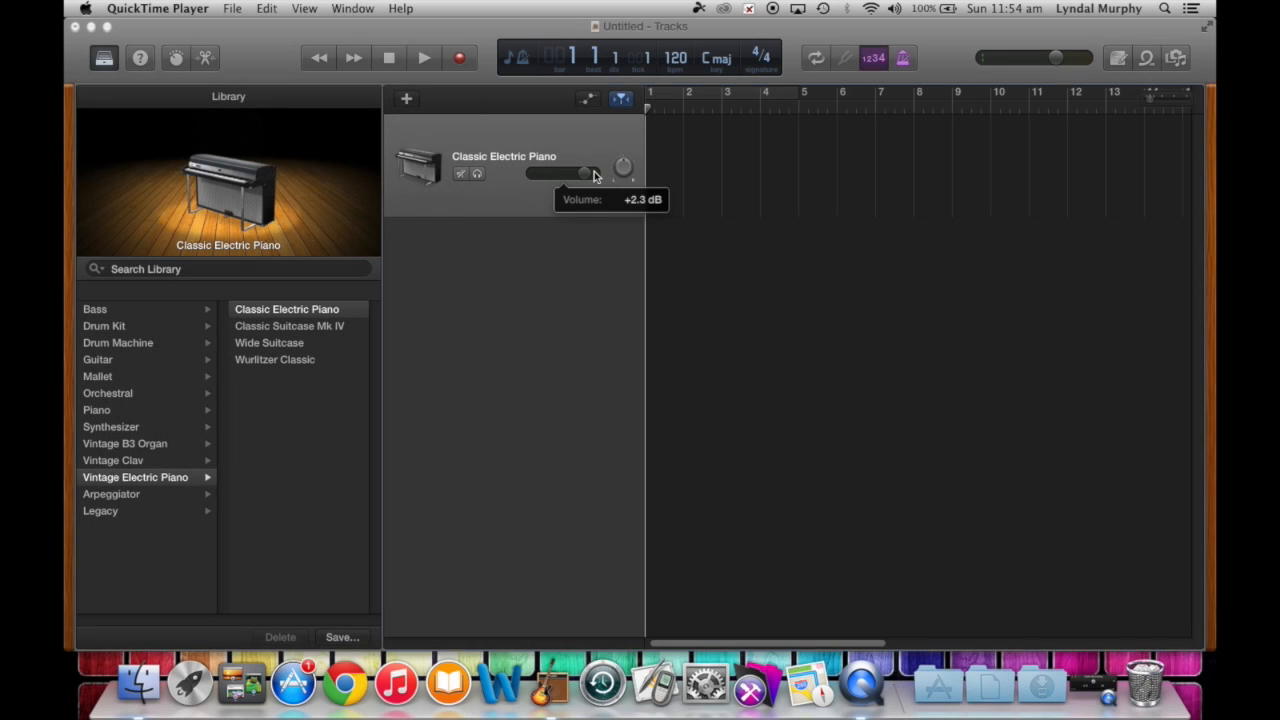
pyautogui.click(594, 175)
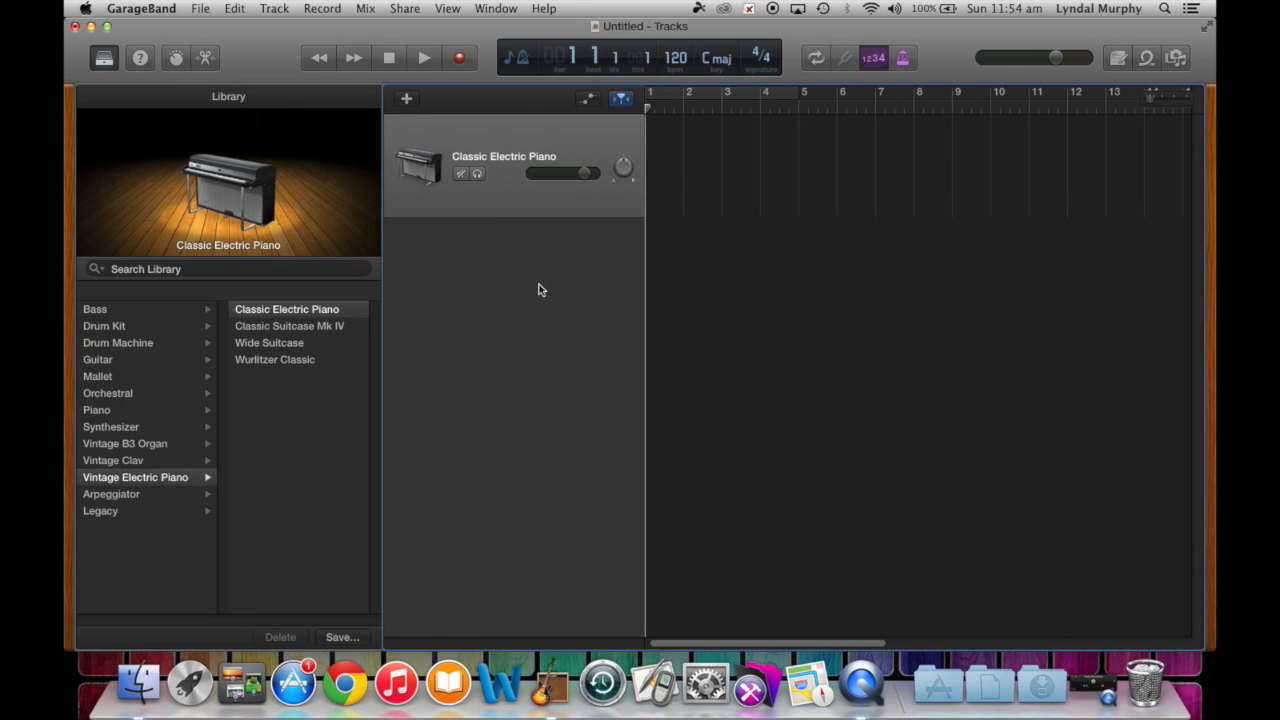
# Record the four-bar C-Am-F-G chord progression on the Classic Electric Piano track
pyautogui.click(461, 59)
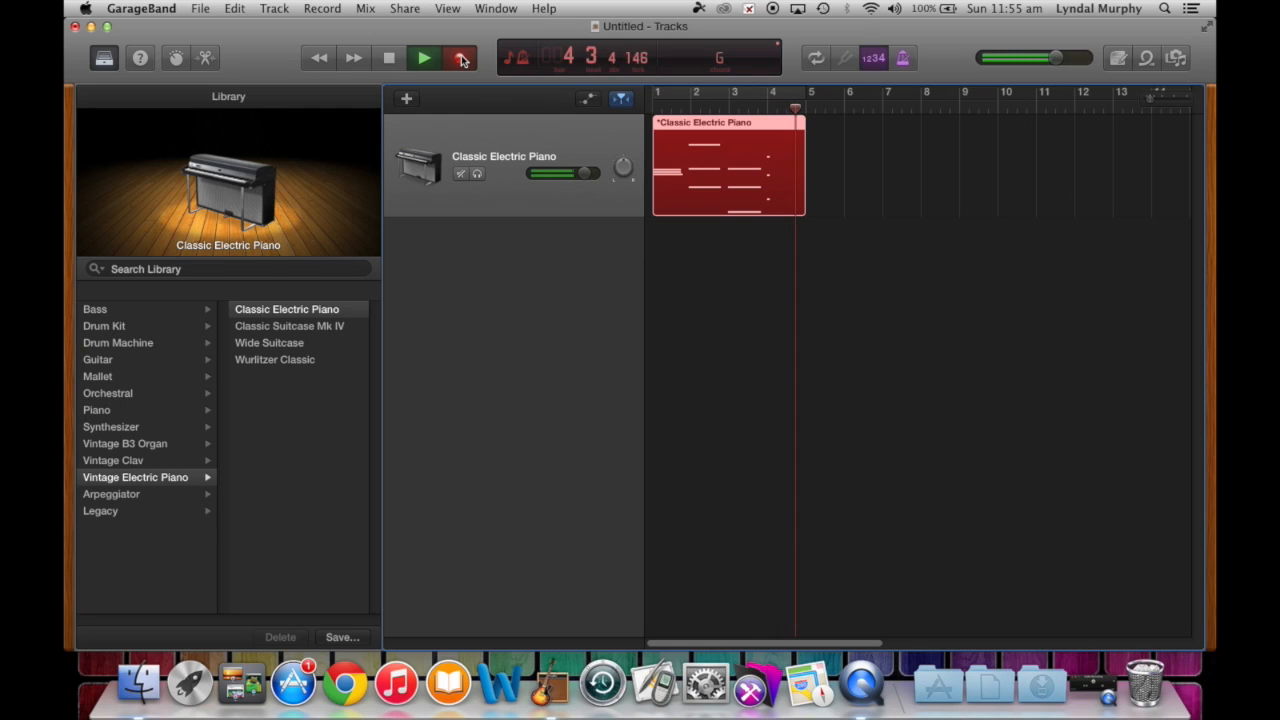
pyautogui.click(461, 59)
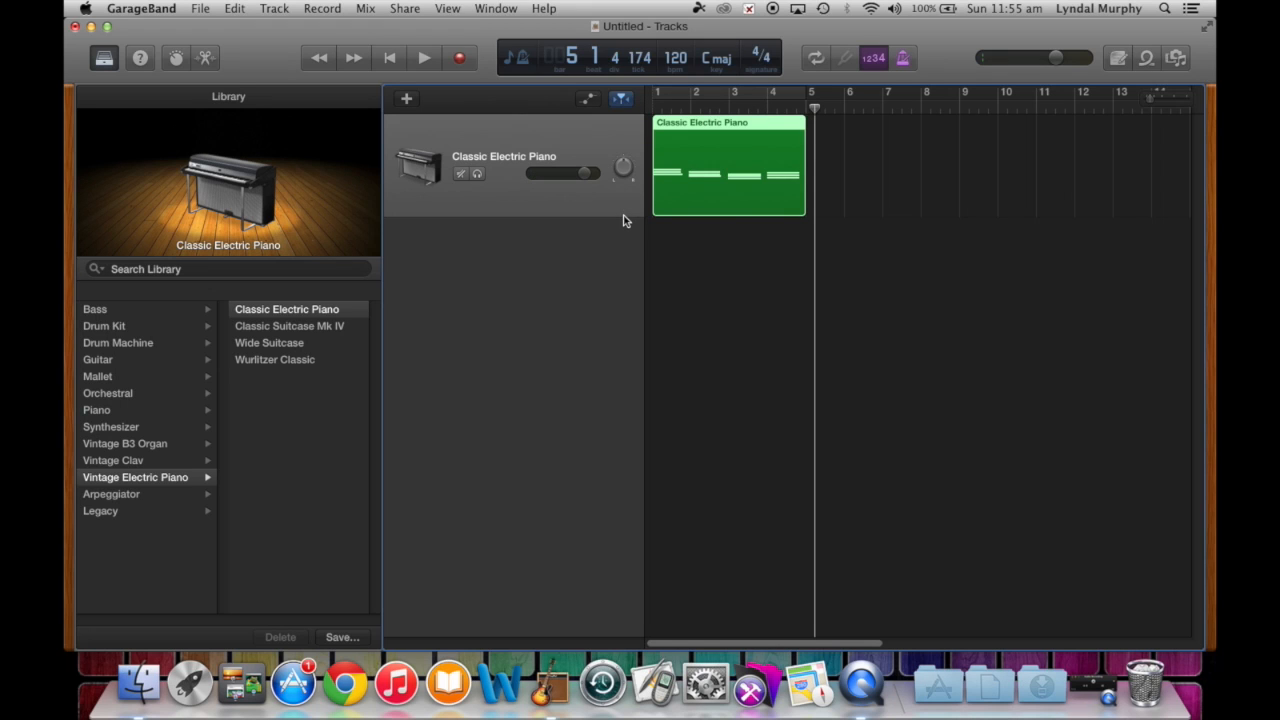
# Add a second software instrument track and give it the Acoustic Guitar sound
pyautogui.click(270, 10)
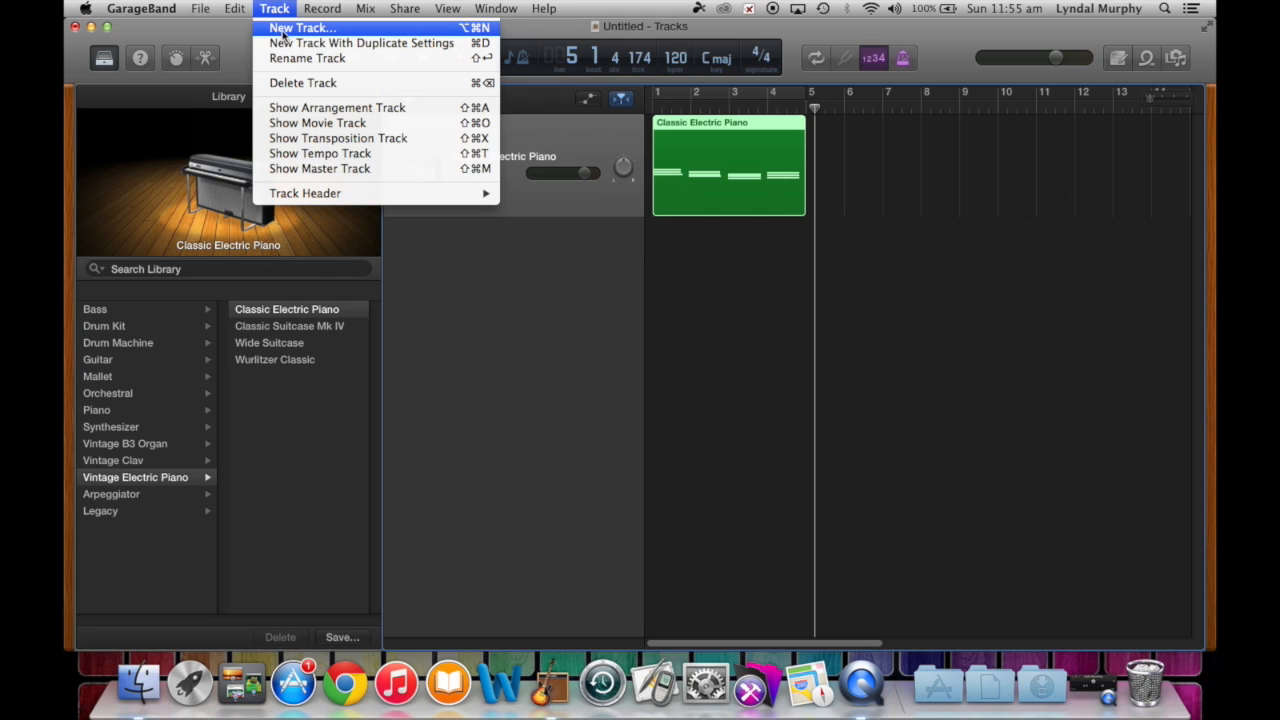
pyautogui.click(283, 30)
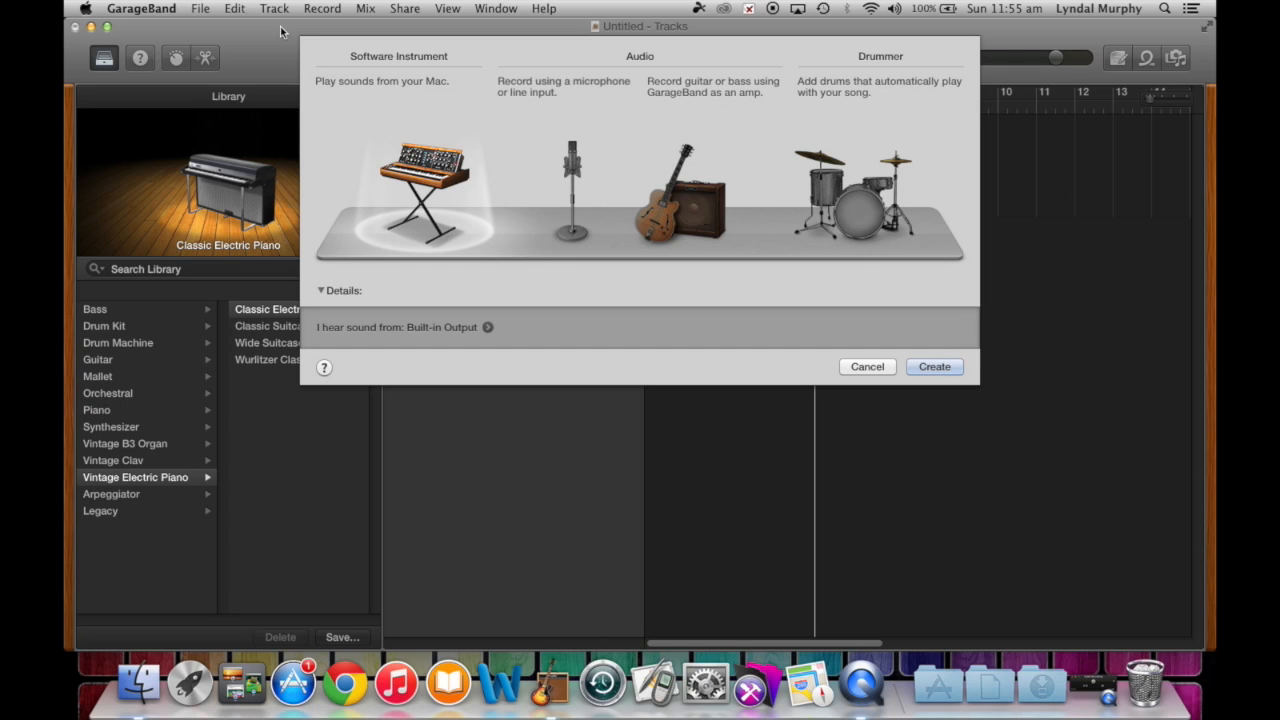
pyautogui.click(935, 367)
pyautogui.press('super+d')
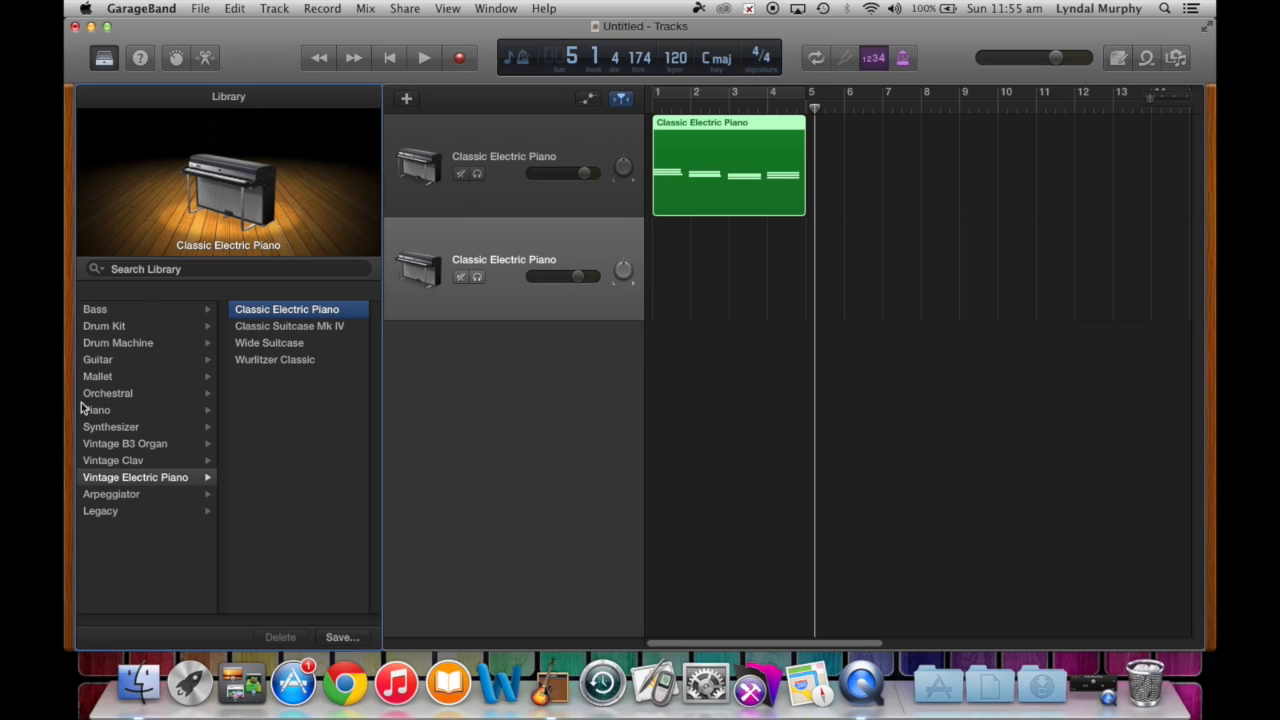
pyautogui.click(98, 361)
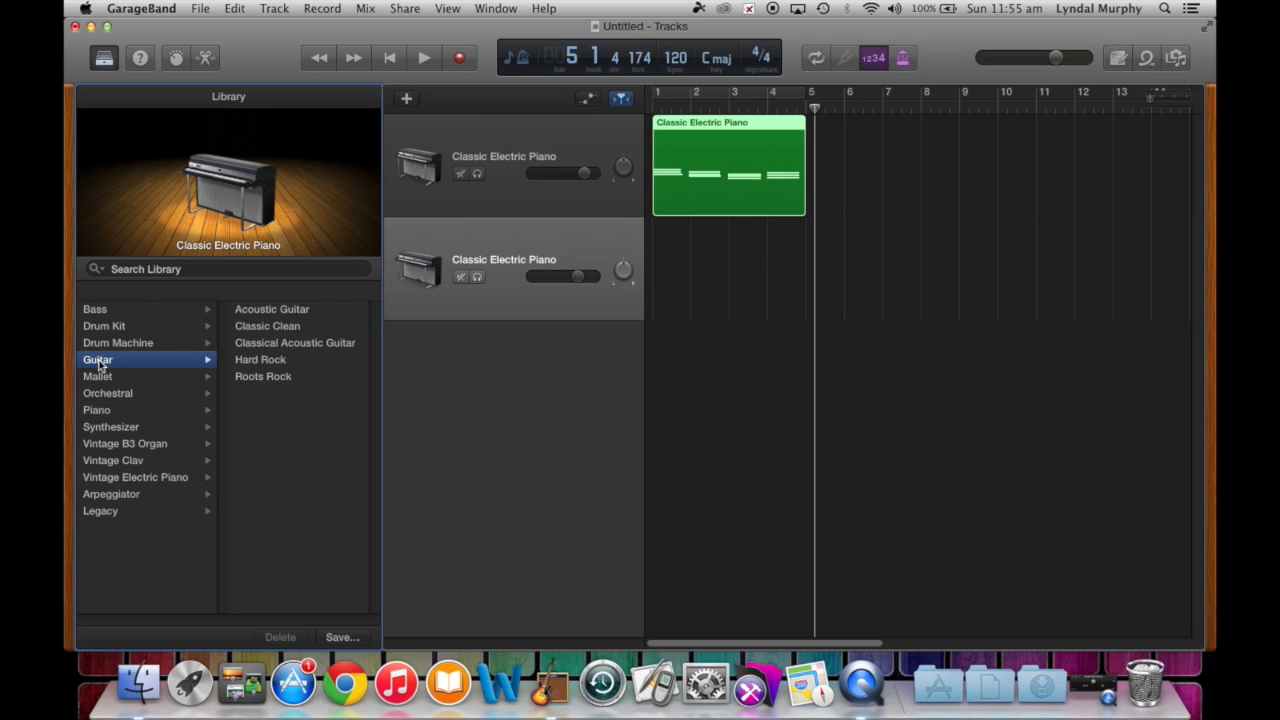
pyautogui.click(289, 311)
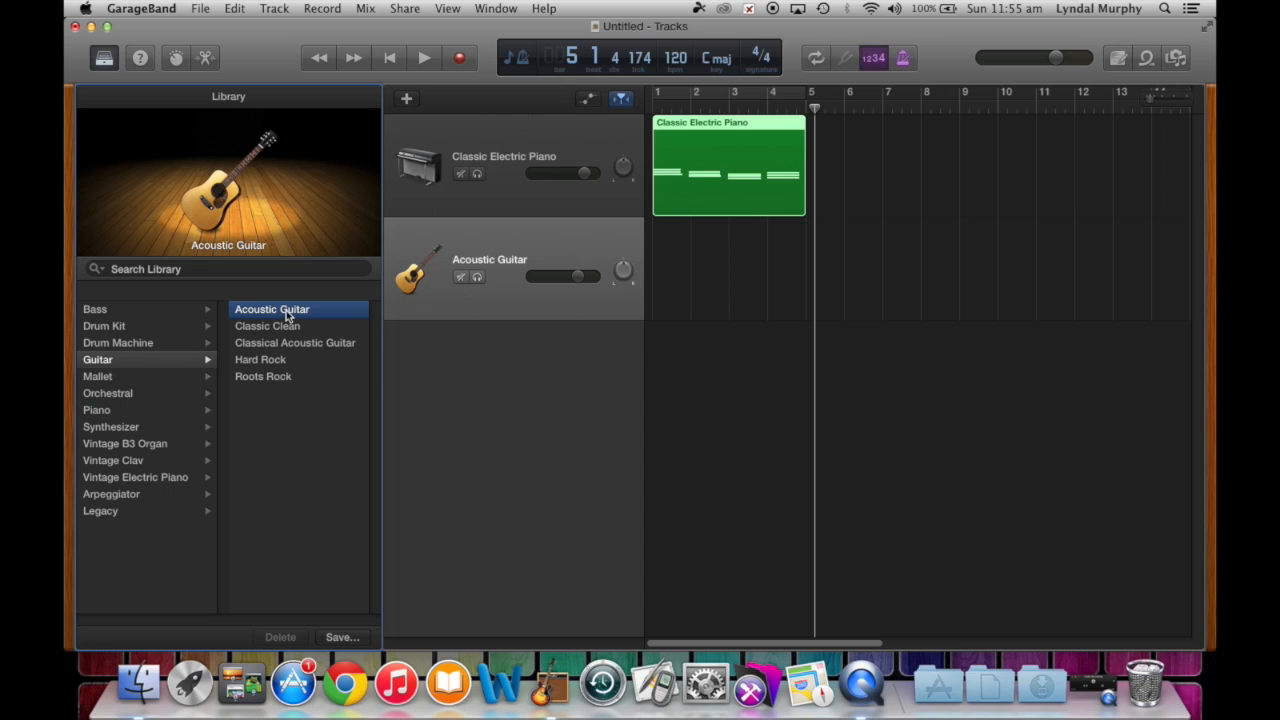
# Open the recorded Classic Electric Piano region in the Piano Roll and enlarge the editor area
pyautogui.click(612, 134)
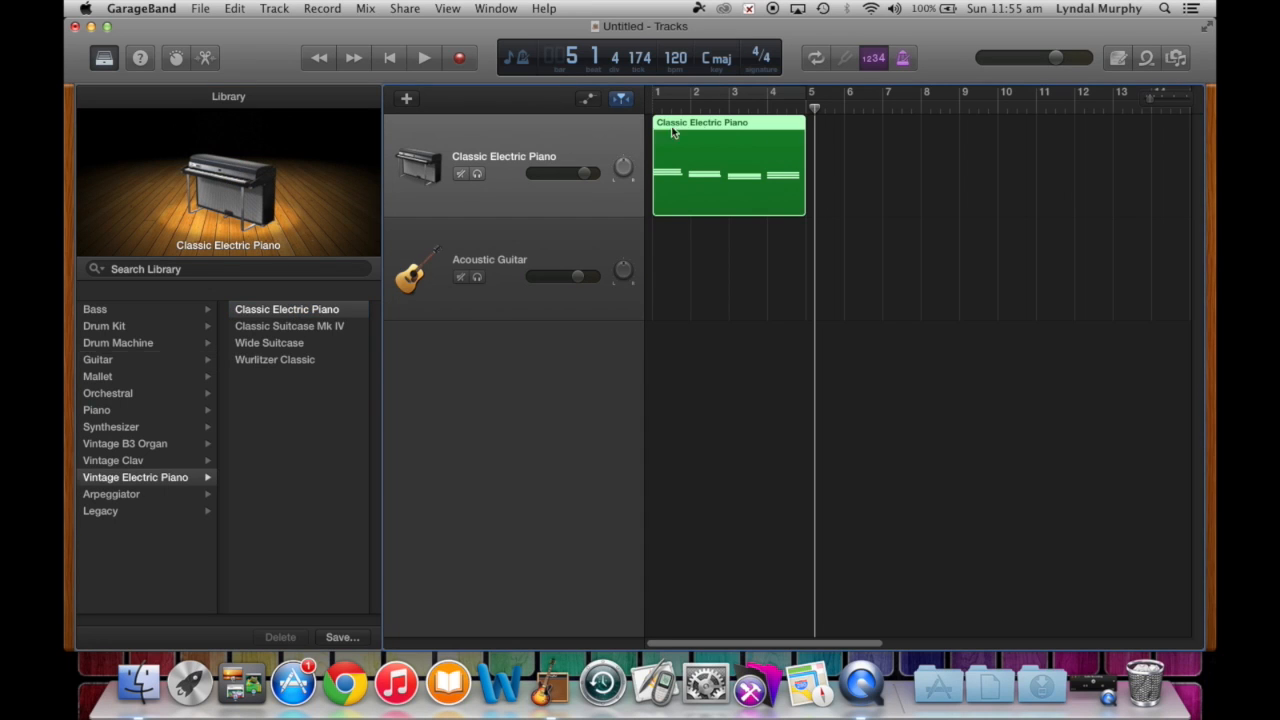
pyautogui.doubleClick(708, 166)
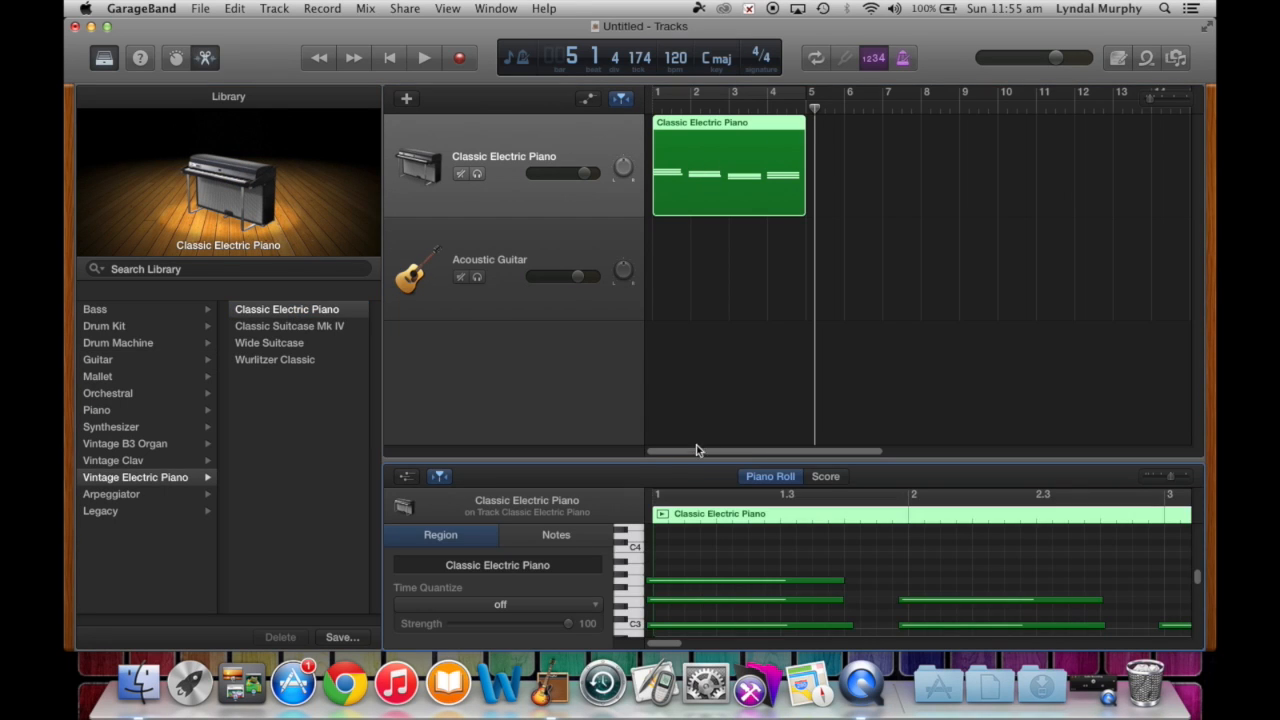
pyautogui.moveTo(701, 463); pyautogui.dragTo(689, 287)
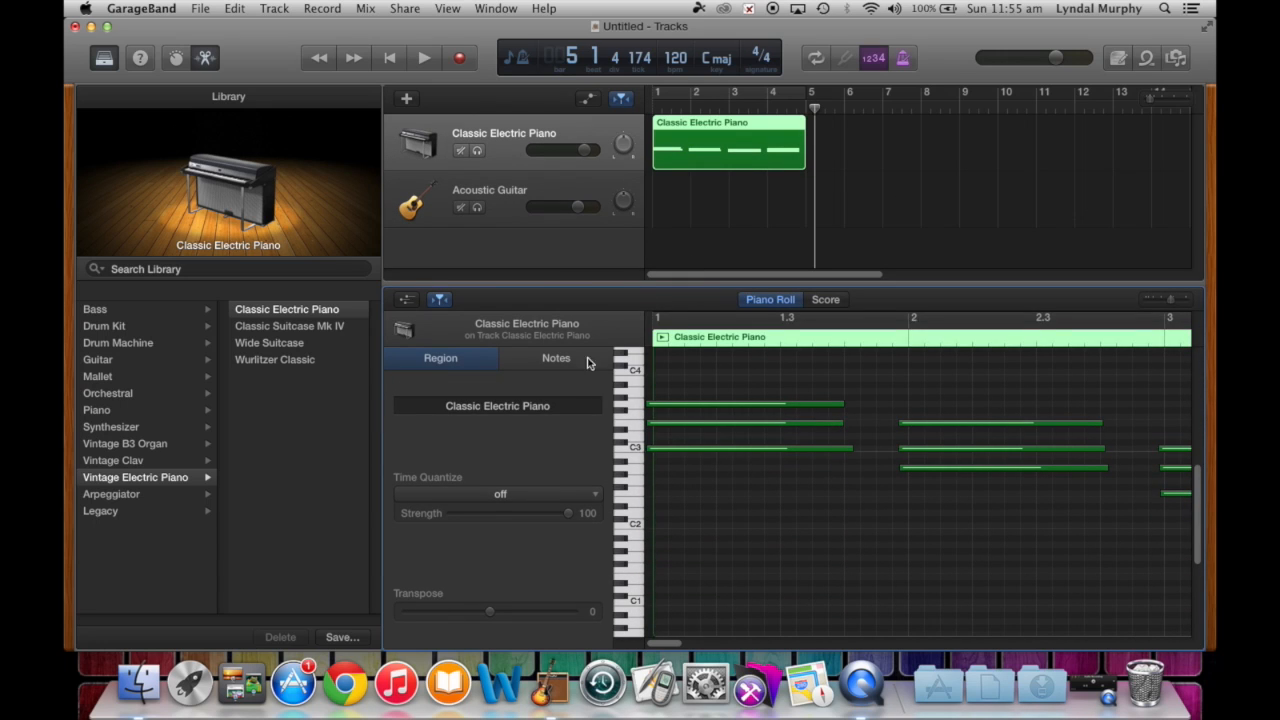
# Select individual notes of the first chord in the Piano Roll and display the region as a score
pyautogui.click(659, 405)
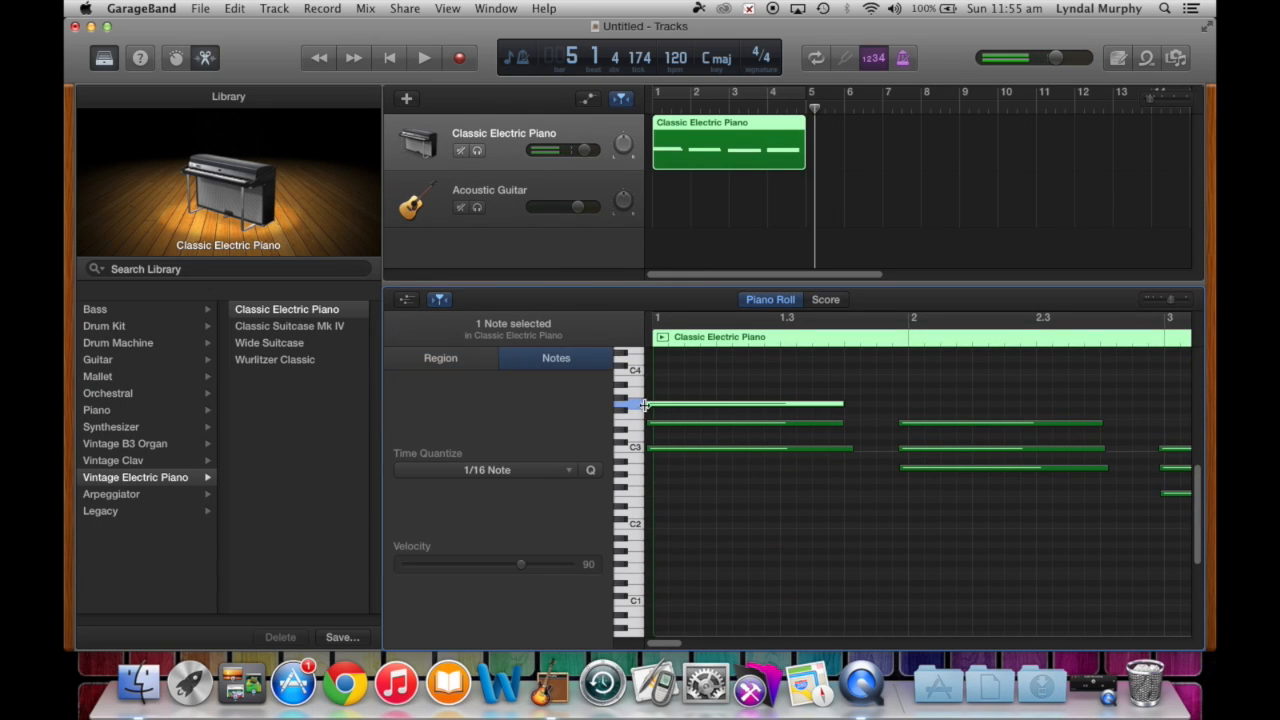
pyautogui.moveTo(659, 408); pyautogui.dragTo(670, 423)
pyautogui.click(664, 449)
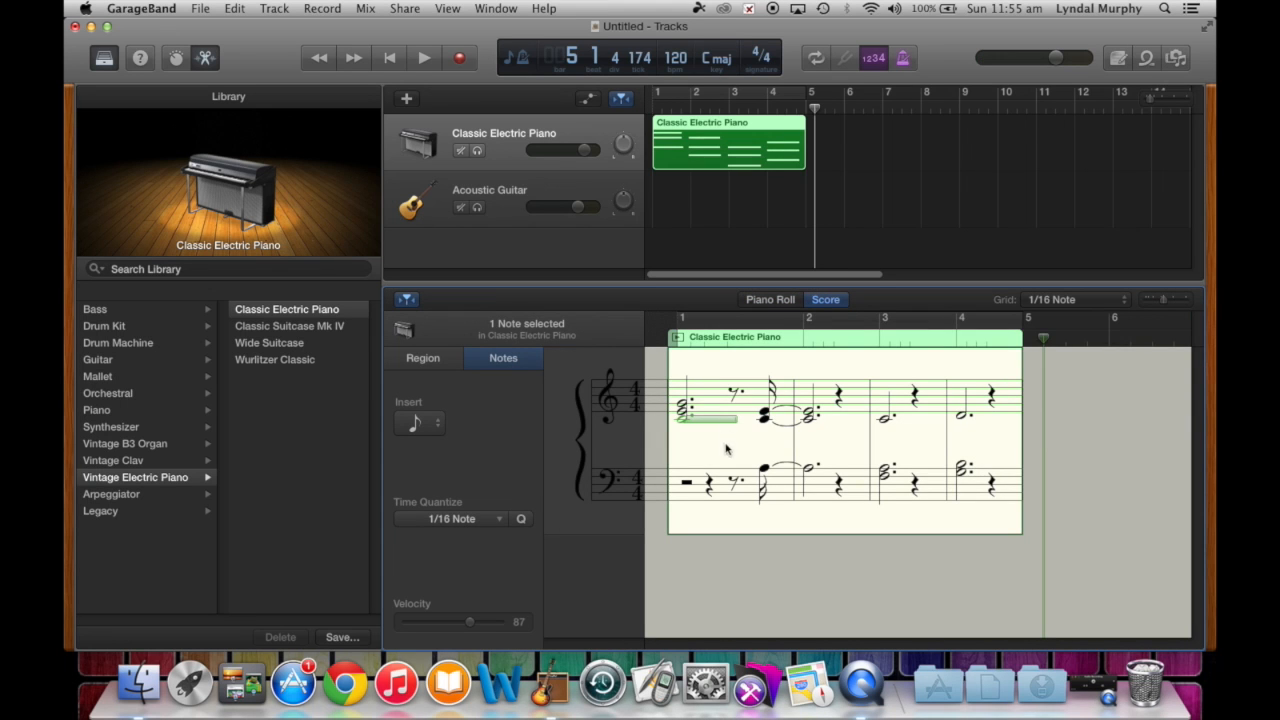
# Add an eighth note to the early second chord in the score and move the chord's notes to the start of bar 2
pyautogui.moveTo(767, 475)
pyautogui.mouseDown()
pyautogui.moveTo(766, 444)
pyautogui.moveTo(766, 470)
pyautogui.mouseUp()
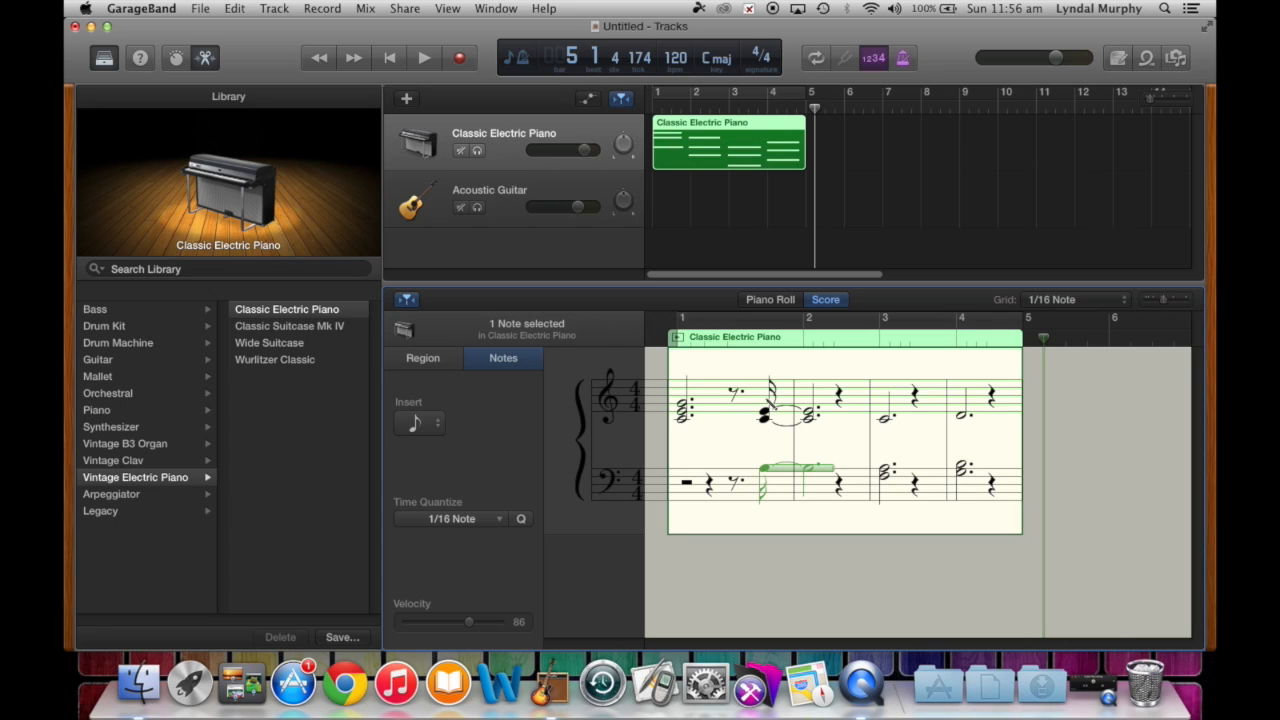
pyautogui.click(790, 400)
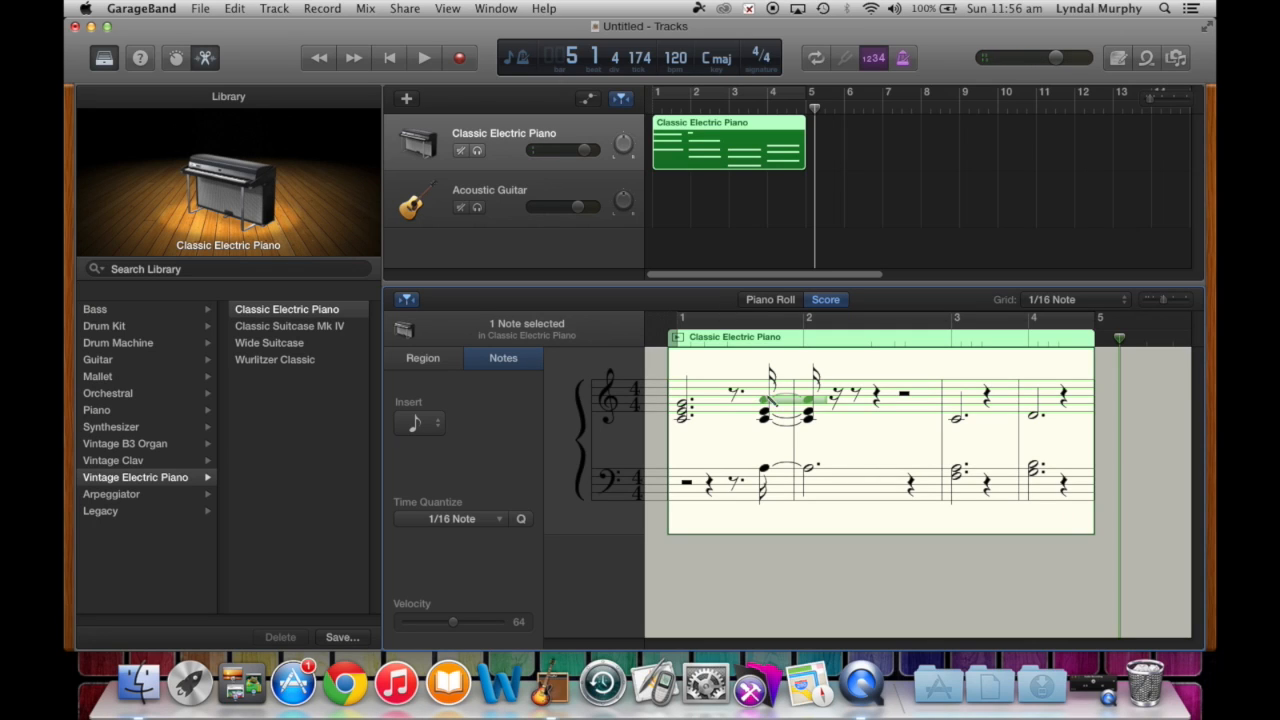
pyautogui.moveTo(765, 405); pyautogui.dragTo(802, 424)
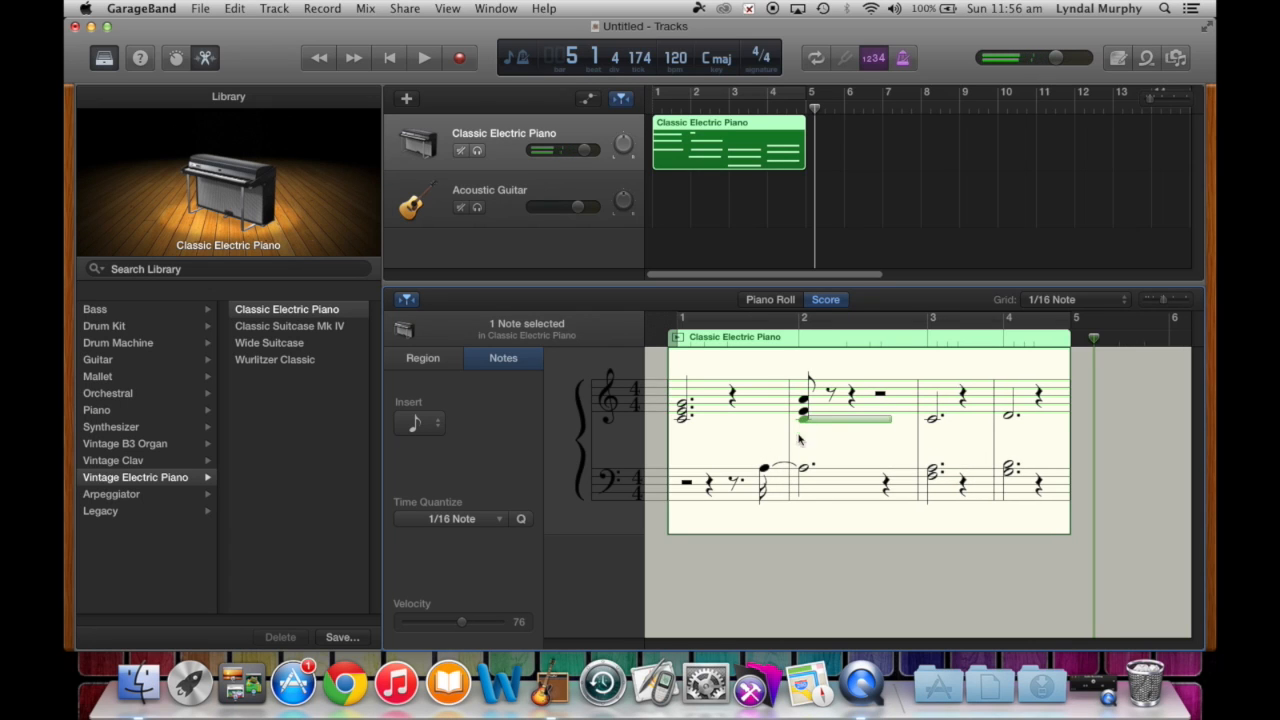
pyautogui.moveTo(766, 470); pyautogui.dragTo(806, 470)
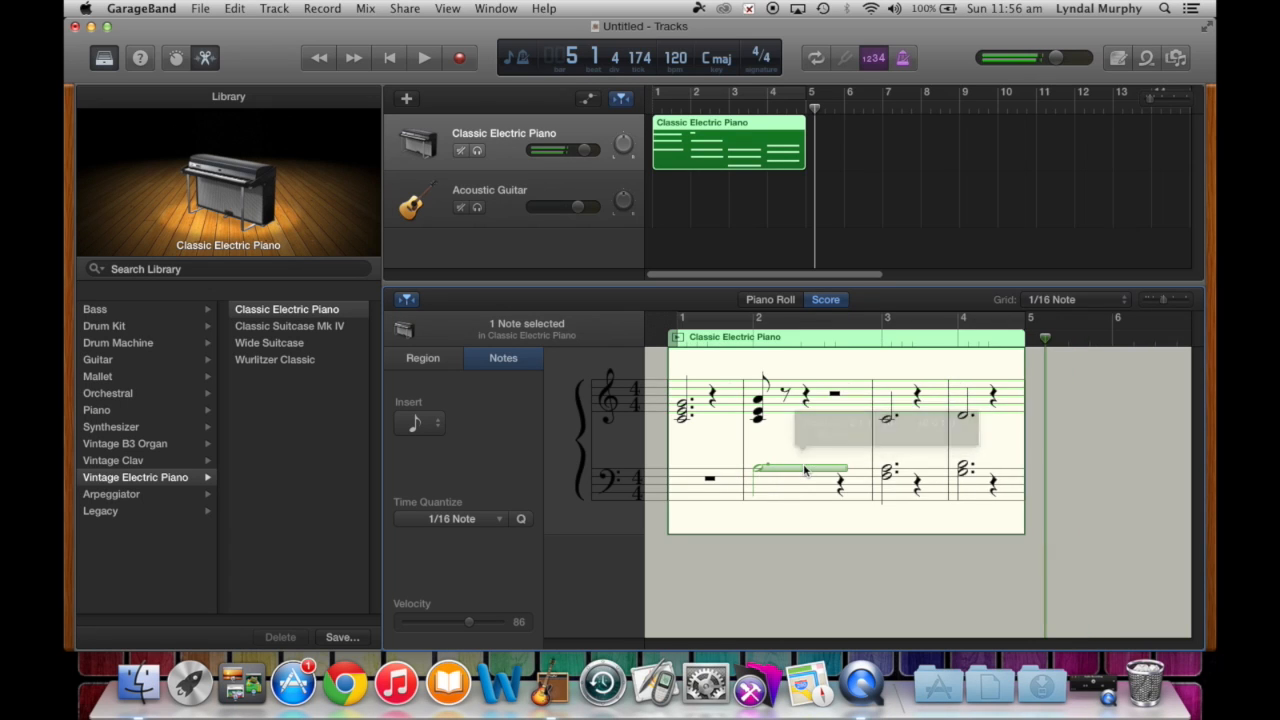
# Select the added top note of the bar 2 chord and set the note value for inserting to a whole note
pyautogui.moveTo(758, 403); pyautogui.dragTo(768, 403)
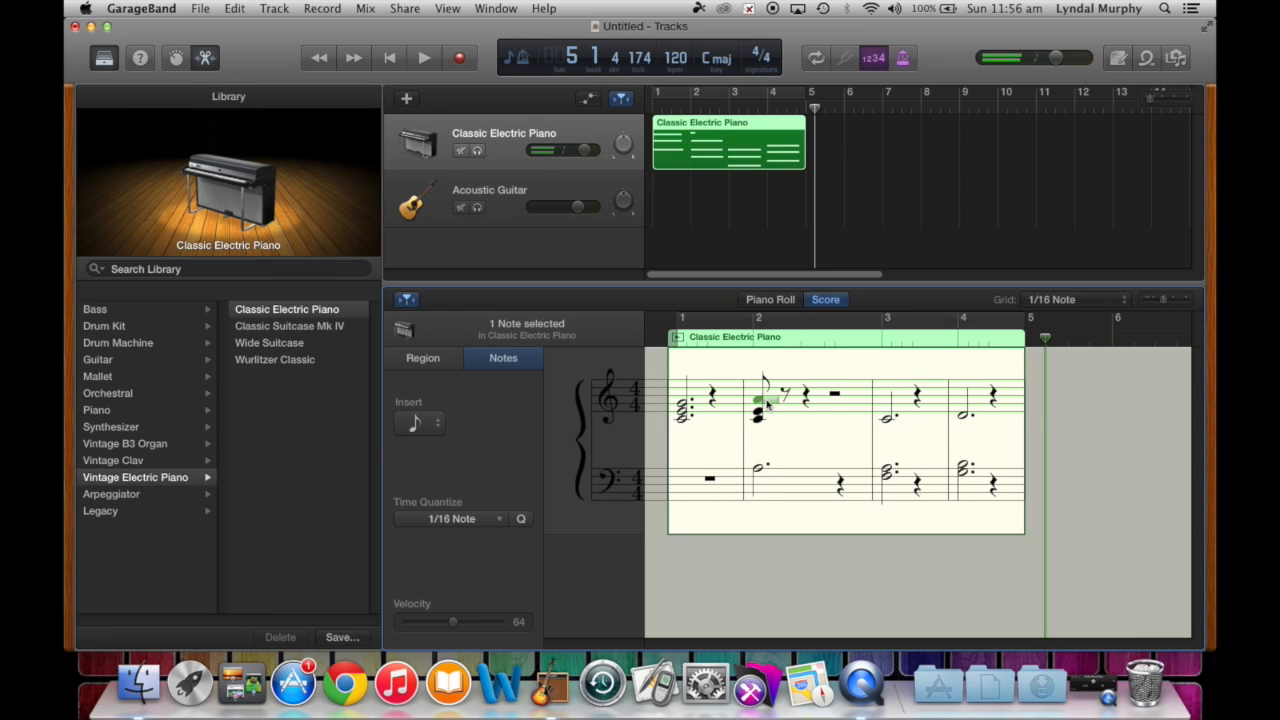
pyautogui.click(760, 404)
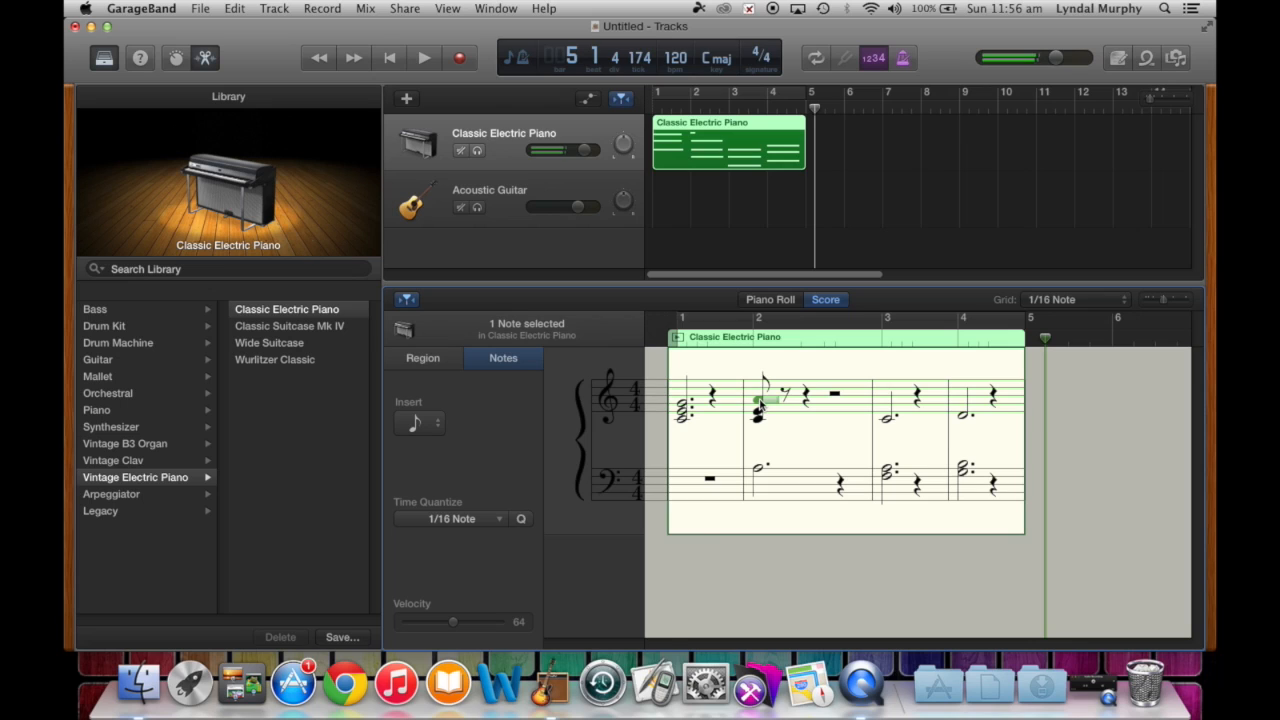
pyautogui.click(440, 427)
pyautogui.click(337, 423)
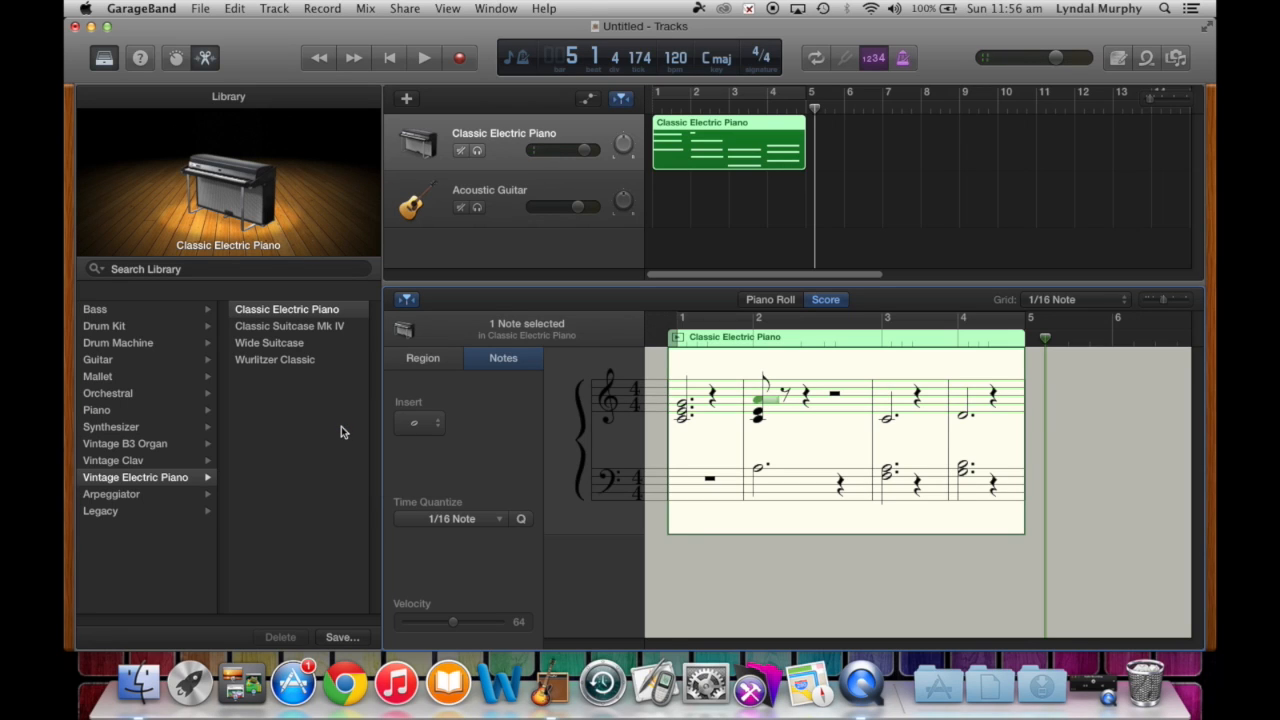
pyautogui.click(763, 399)
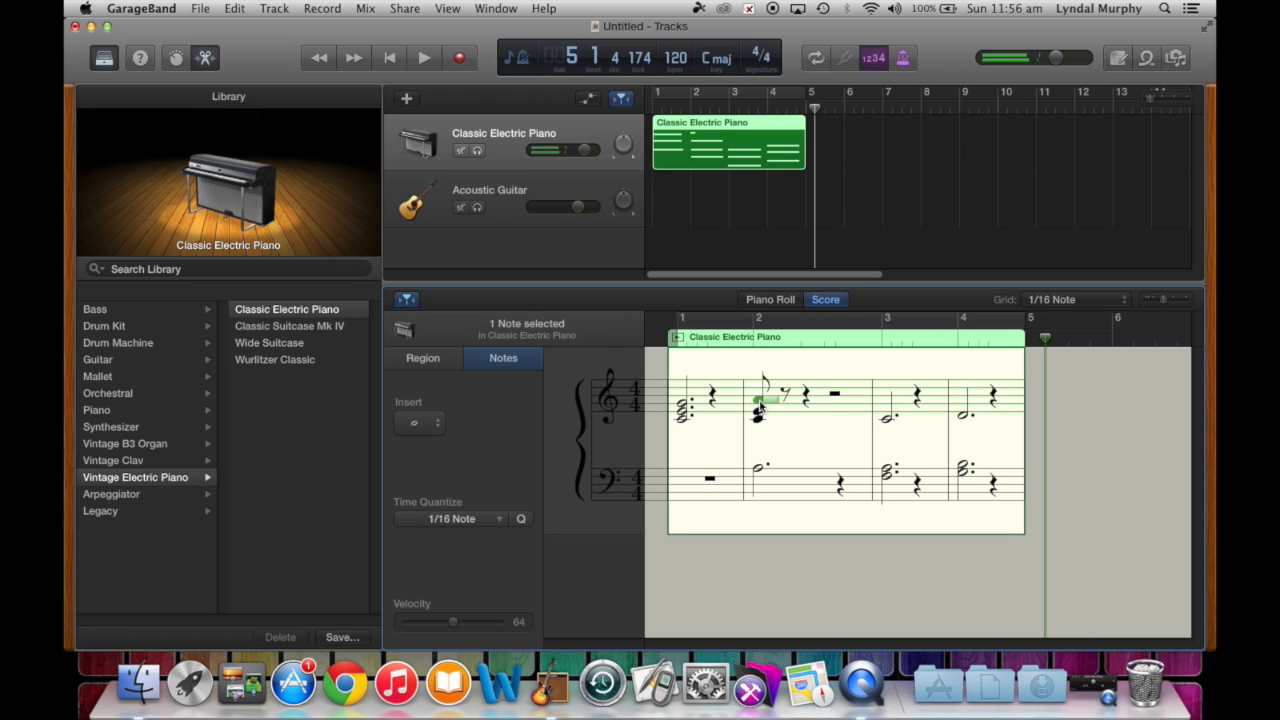
# Delete the treble notes of the second bar's chord one by one in the score
pyautogui.click(760, 413)
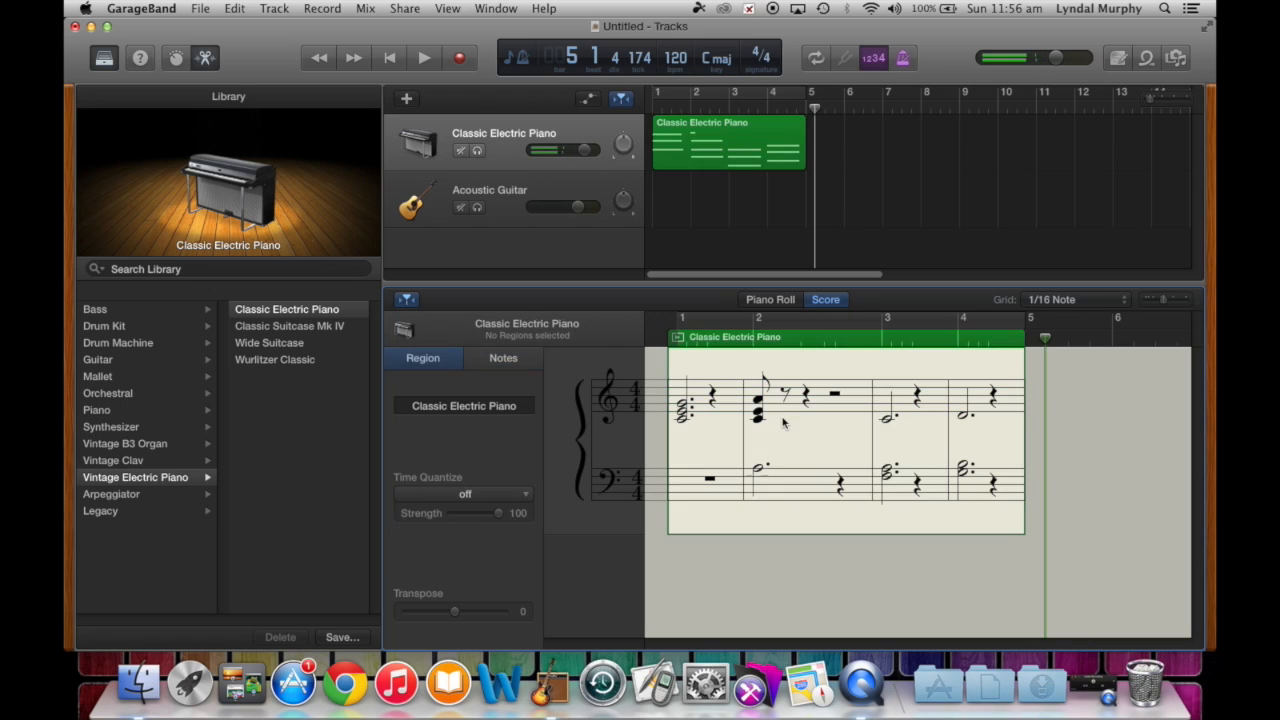
pyautogui.moveTo(781, 406); pyautogui.dragTo(775, 406)
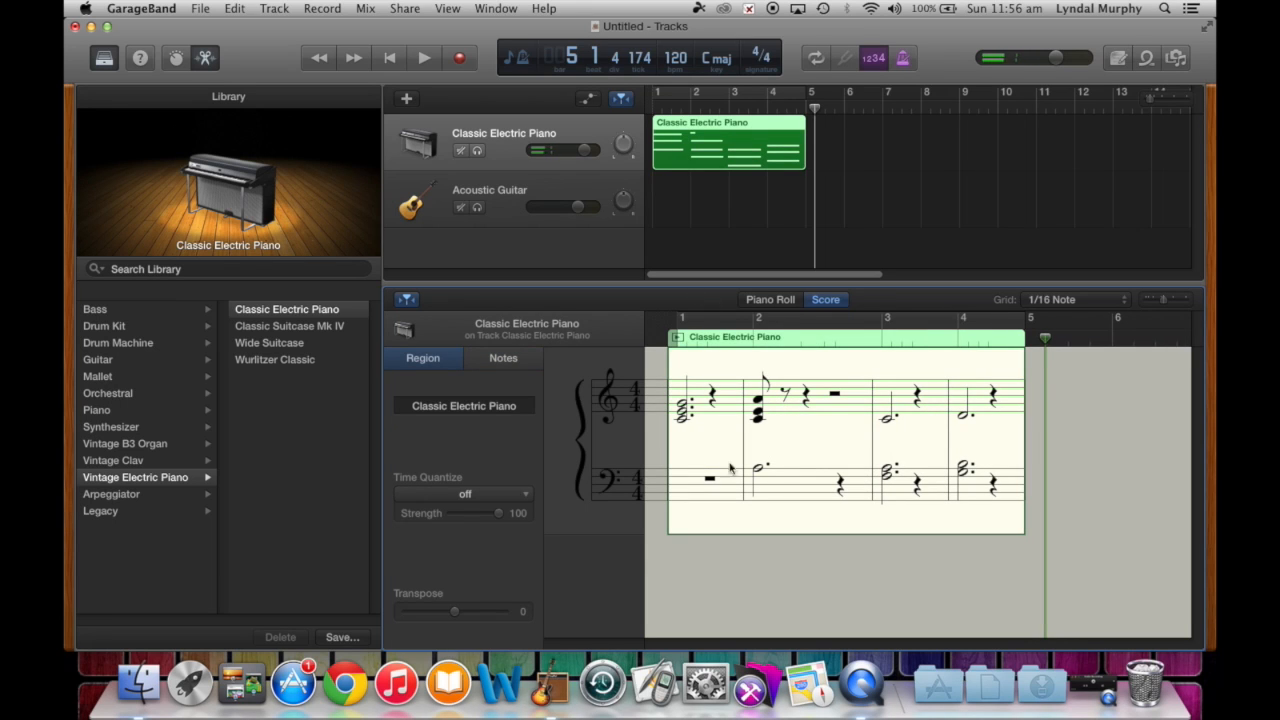
pyautogui.click(762, 410)
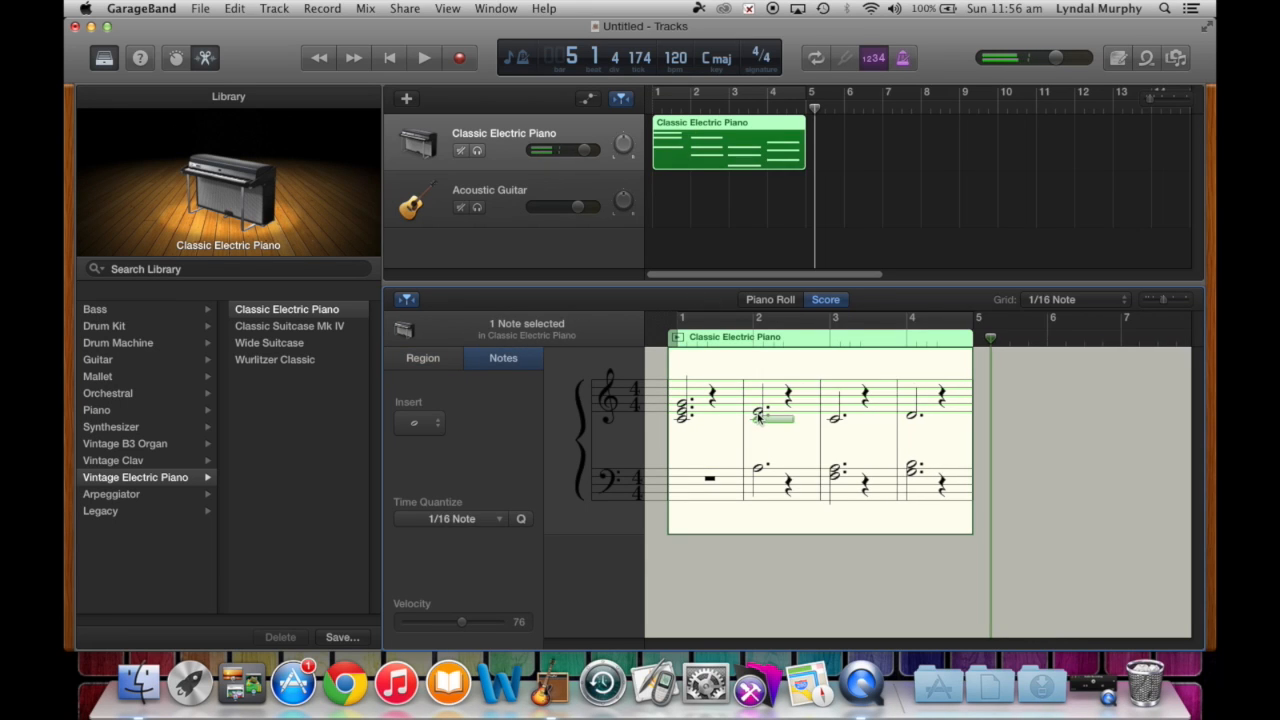
pyautogui.hotkey('alt', 'Down')
pyautogui.hotkey('alt', 'Down')
pyautogui.hotkey('alt', 'Down')
pyautogui.hotkey('alt', 'Down')
pyautogui.hotkey('alt', 'Down')
pyautogui.hotkey('alt', 'Down')
pyautogui.hotkey('alt', 'Down')
pyautogui.hotkey('alt', 'Down')
pyautogui.hotkey('alt', 'Down')
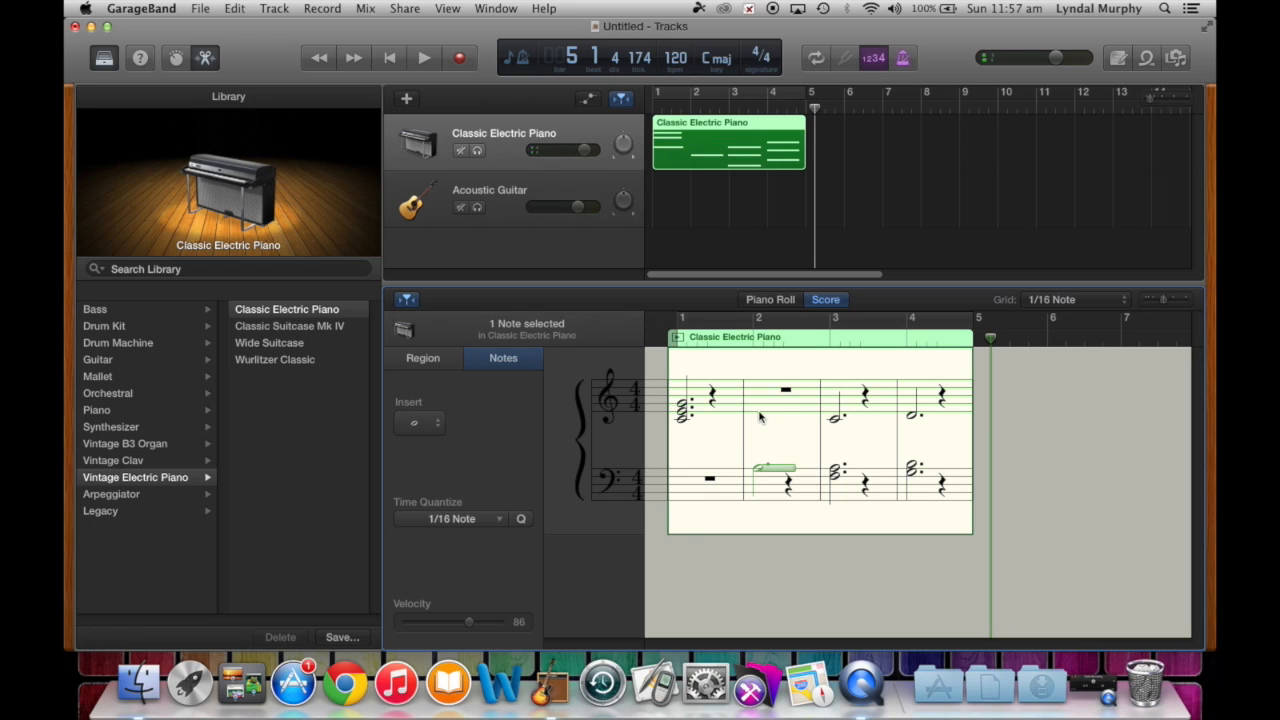
# Select all three notes of the first bar's chord and open the note value choices for inserting
pyautogui.click(712, 398)
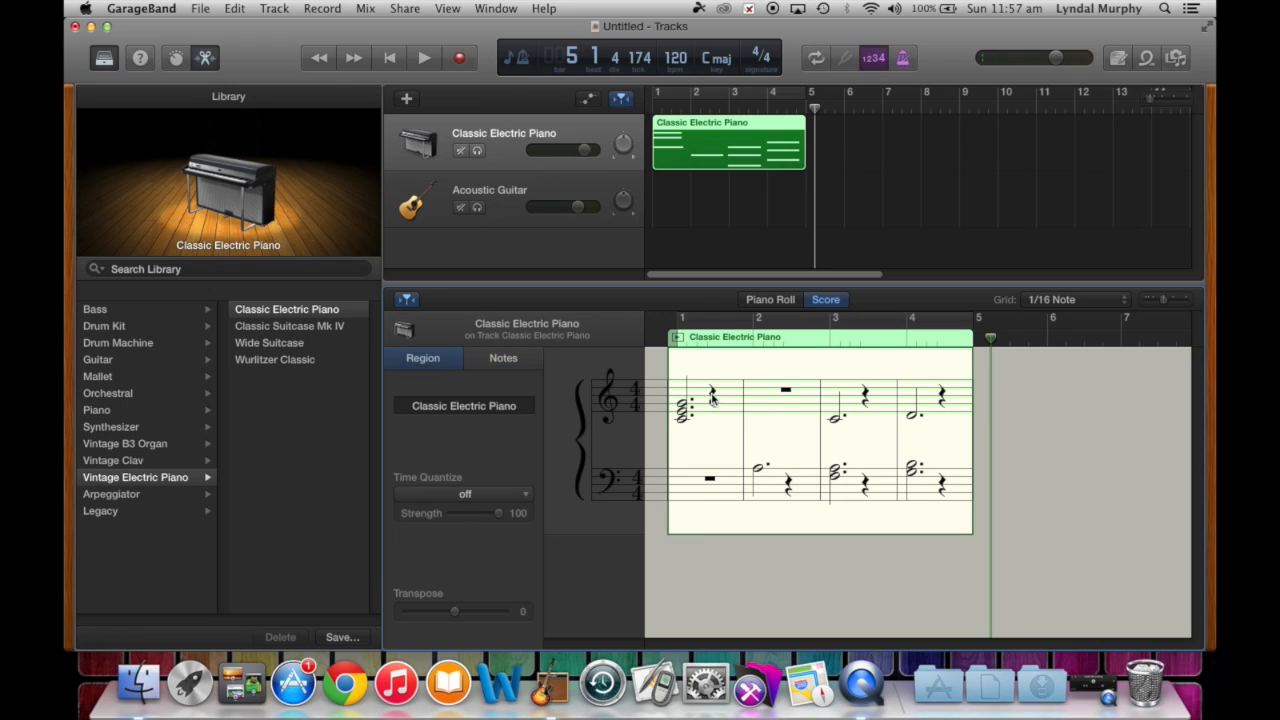
pyautogui.click(683, 408)
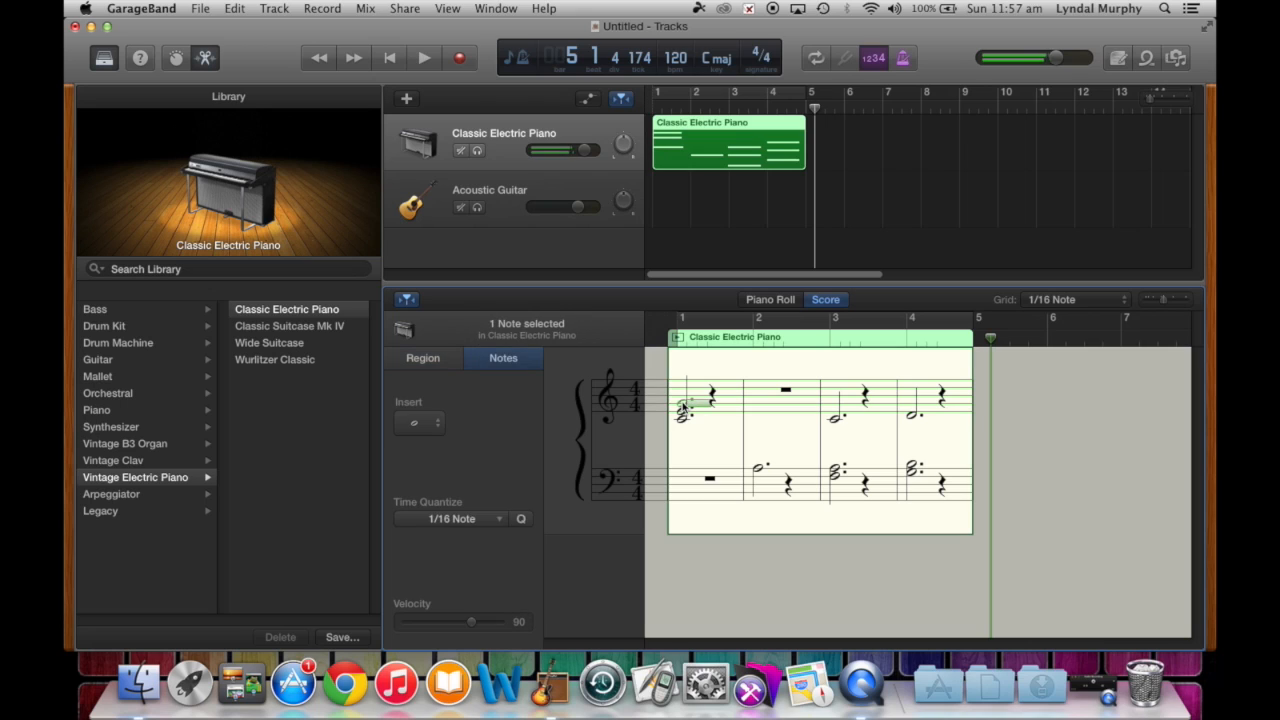
pyautogui.moveTo(674, 392); pyautogui.dragTo(714, 432)
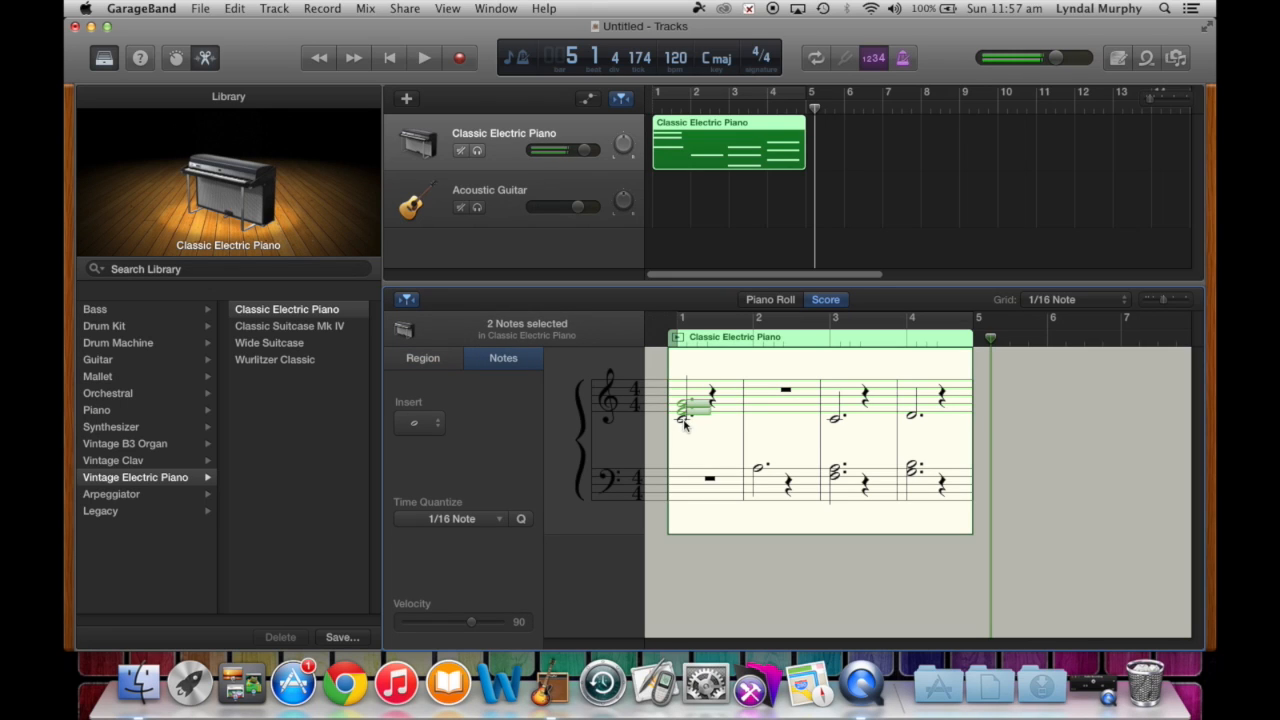
pyautogui.click(434, 430)
pyautogui.click(417, 430)
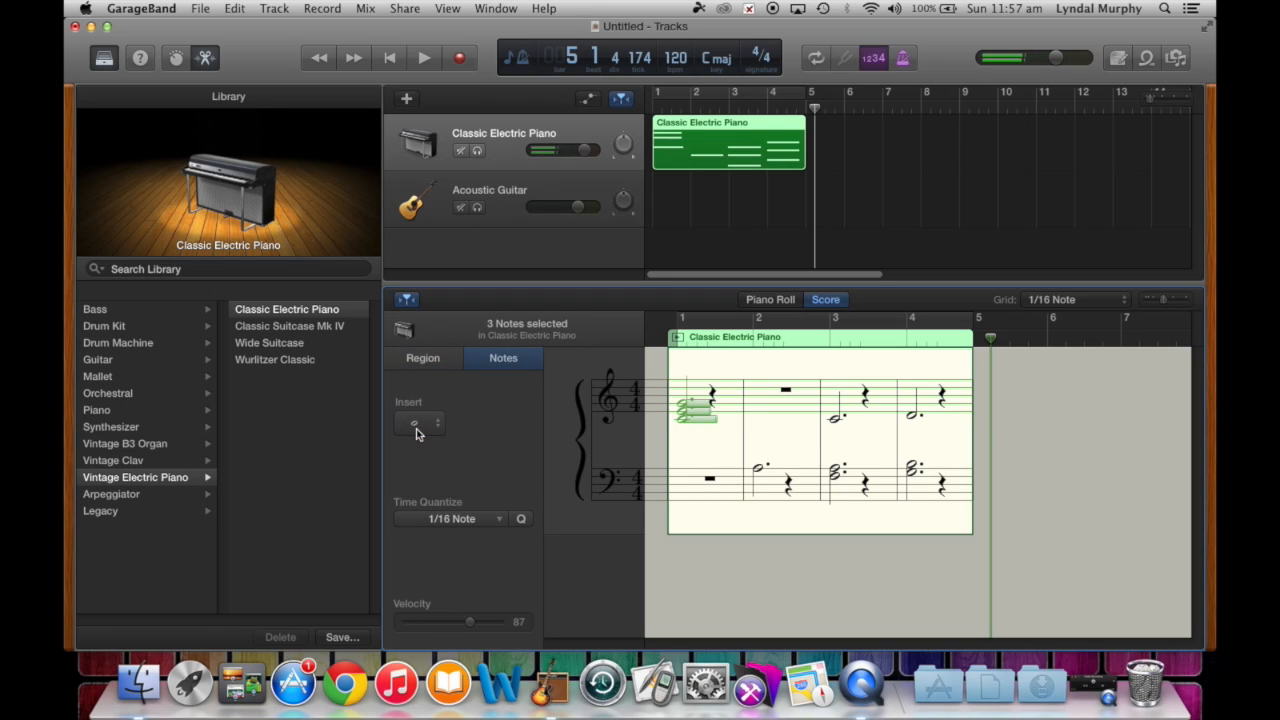
pyautogui.click(426, 430)
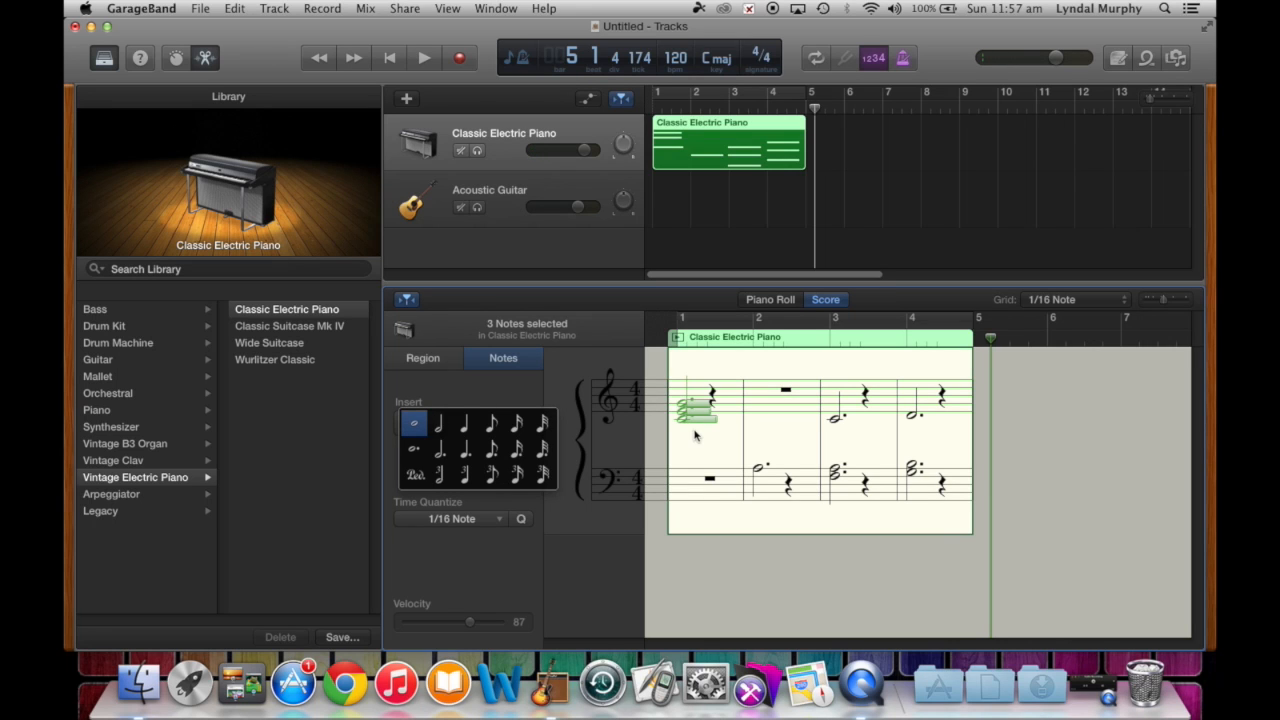
# Insert three whole notes, C, E and A, at the start of bar 2 in the treble staff to form the A minor chord
pyautogui.click(765, 428)
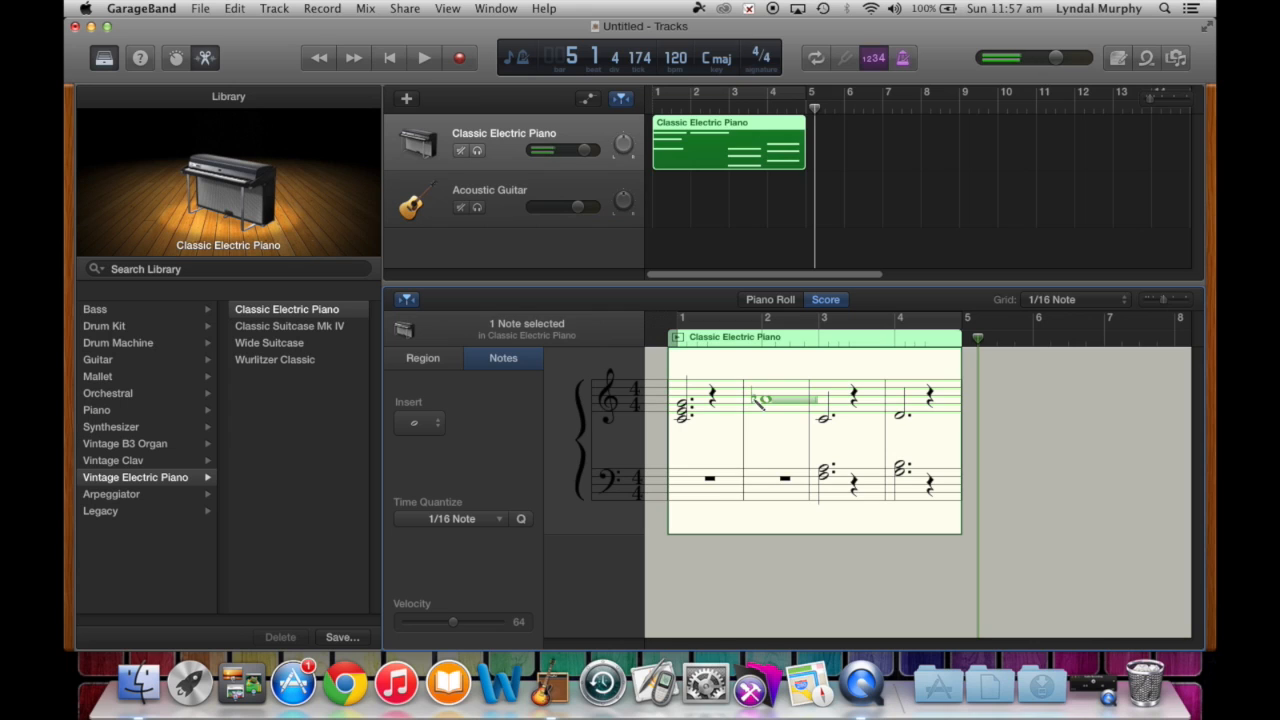
pyautogui.moveTo(769, 412); pyautogui.dragTo(765, 418)
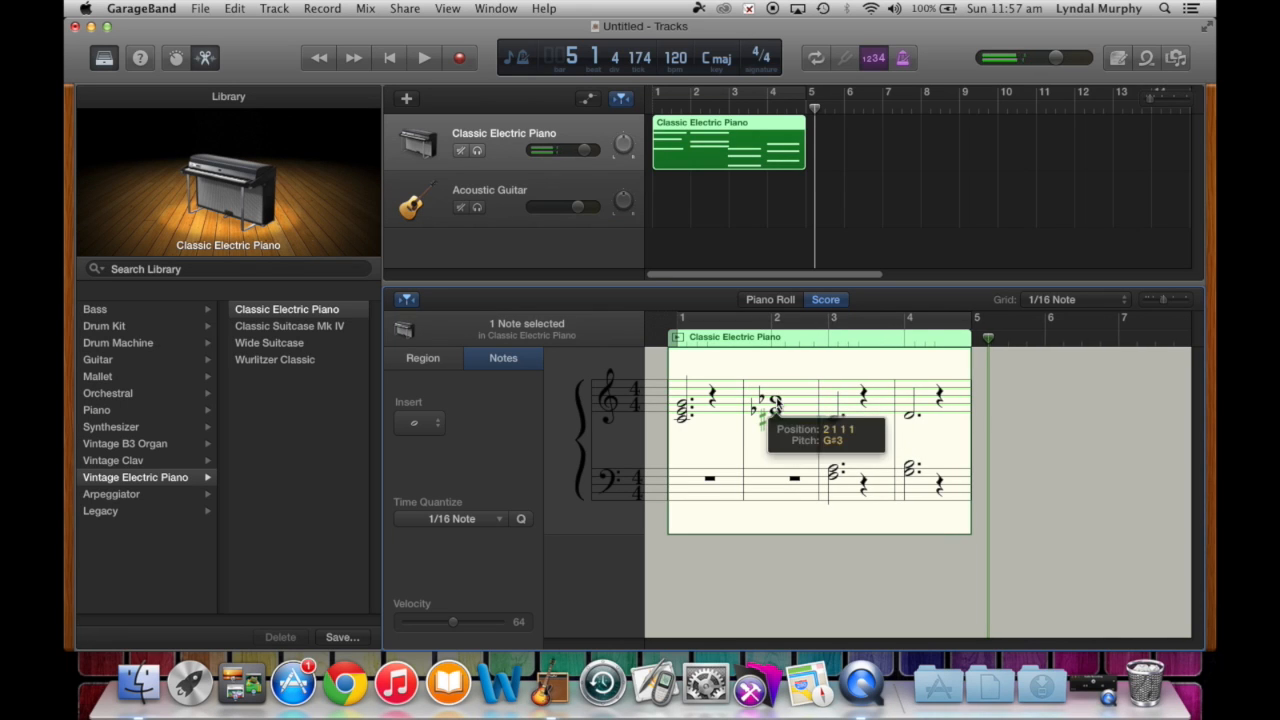
pyautogui.click(778, 401)
pyautogui.click(776, 401)
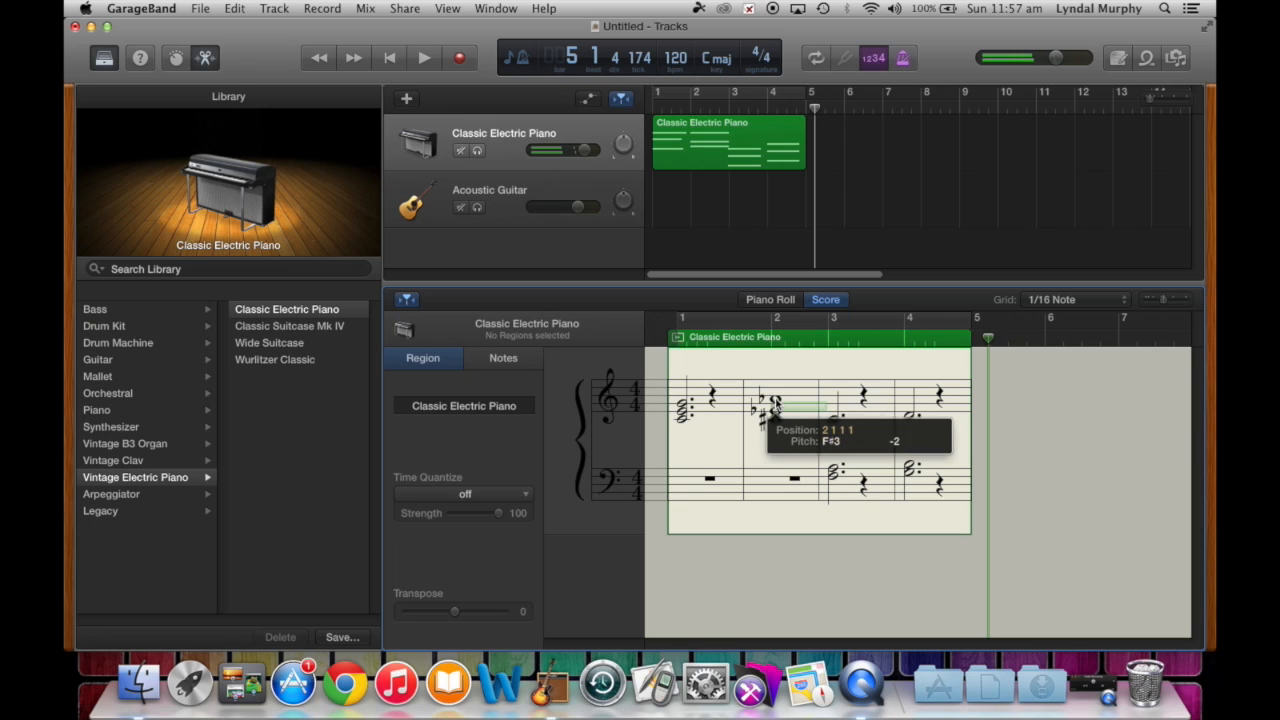
pyautogui.moveTo(778, 399); pyautogui.dragTo(777, 410)
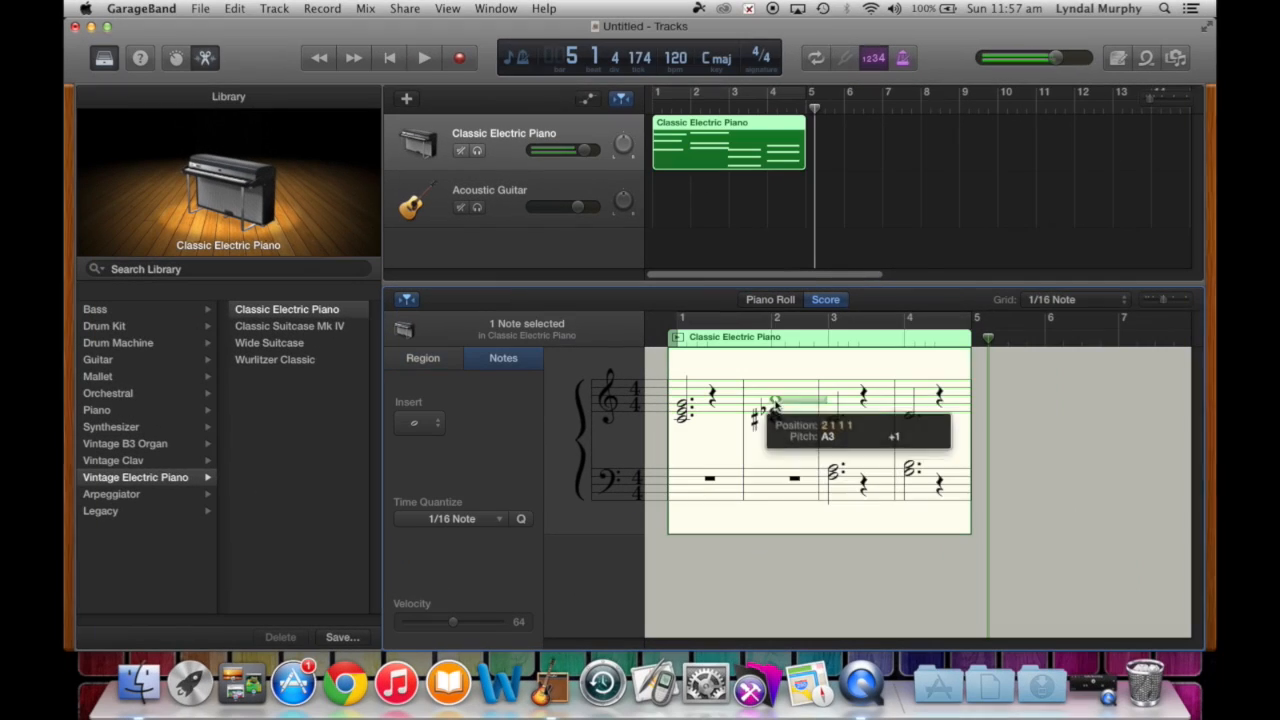
# Delete the three recorded notes of the bar 3 chord one by one from both staves
pyautogui.moveTo(775, 395); pyautogui.dragTo(814, 427)
pyautogui.press('Delete')
pyautogui.click(815, 469)
pyautogui.press('Delete')
pyautogui.click(815, 476)
pyautogui.press('Delete')
pyautogui.click(870, 418)
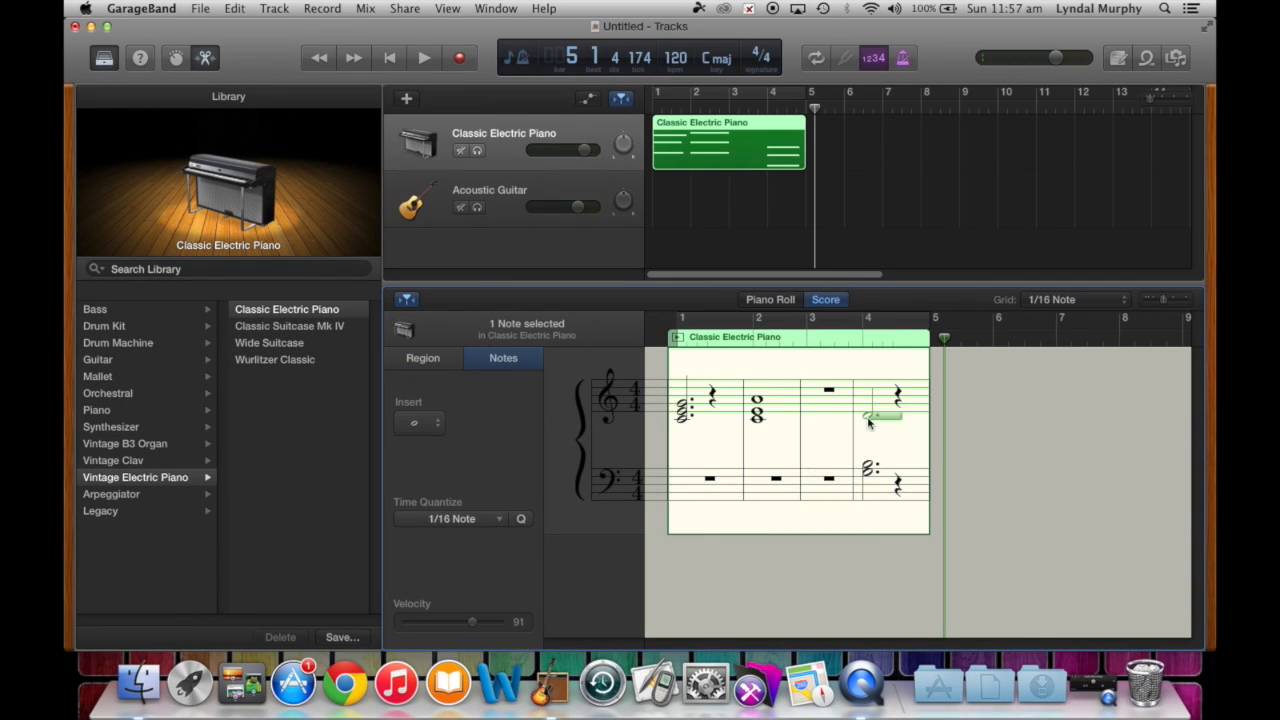
# Insert three whole notes, C, F and A, in bar 3 of the treble staff to form the F chord
pyautogui.click(834, 443)
pyautogui.keyDown('super'); pyautogui.click(816, 406); pyautogui.keyUp('super')
pyautogui.keyDown('super'); pyautogui.click(826, 420); pyautogui.keyUp('super')
pyautogui.keyDown('super'); pyautogui.click(825, 401); pyautogui.keyUp('super')
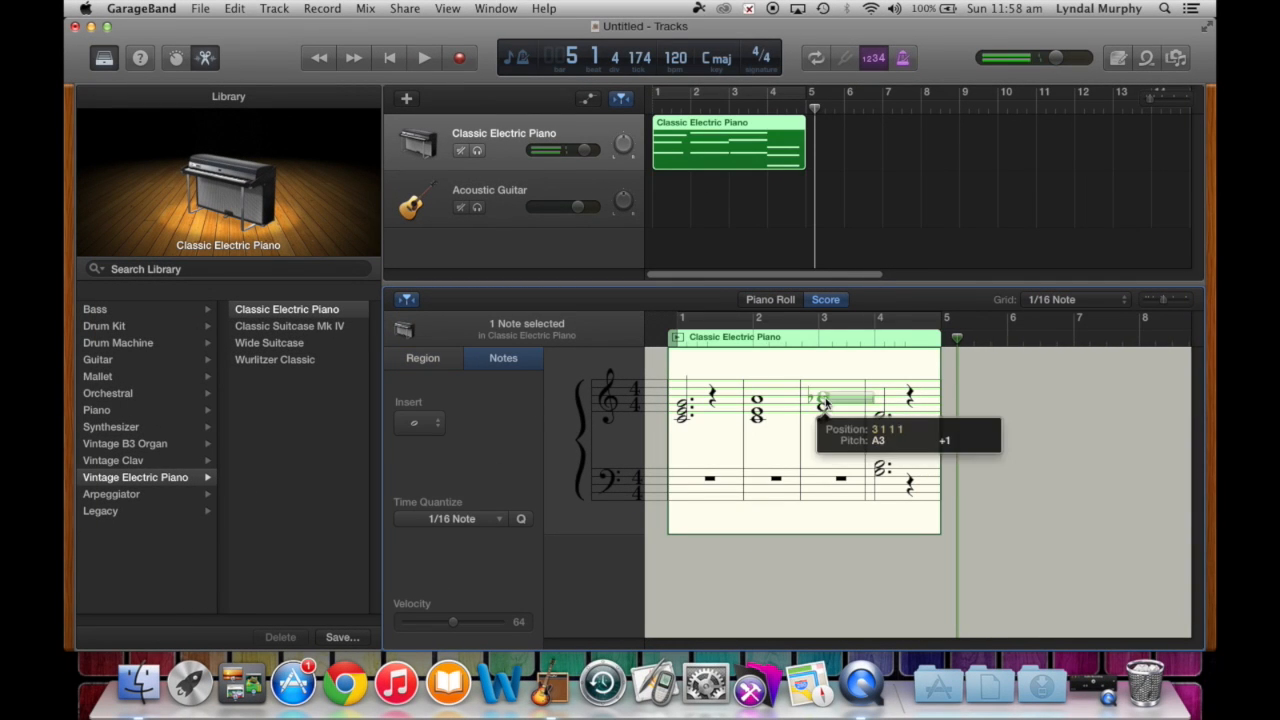
pyautogui.click(842, 430)
# Delete the three recorded notes of the bar 4 chord one by one from both staves
pyautogui.click(871, 416)
pyautogui.click(874, 471)
pyautogui.press('Delete')
pyautogui.click(872, 465)
pyautogui.press('Delete')
pyautogui.click(872, 417)
pyautogui.press('Delete')
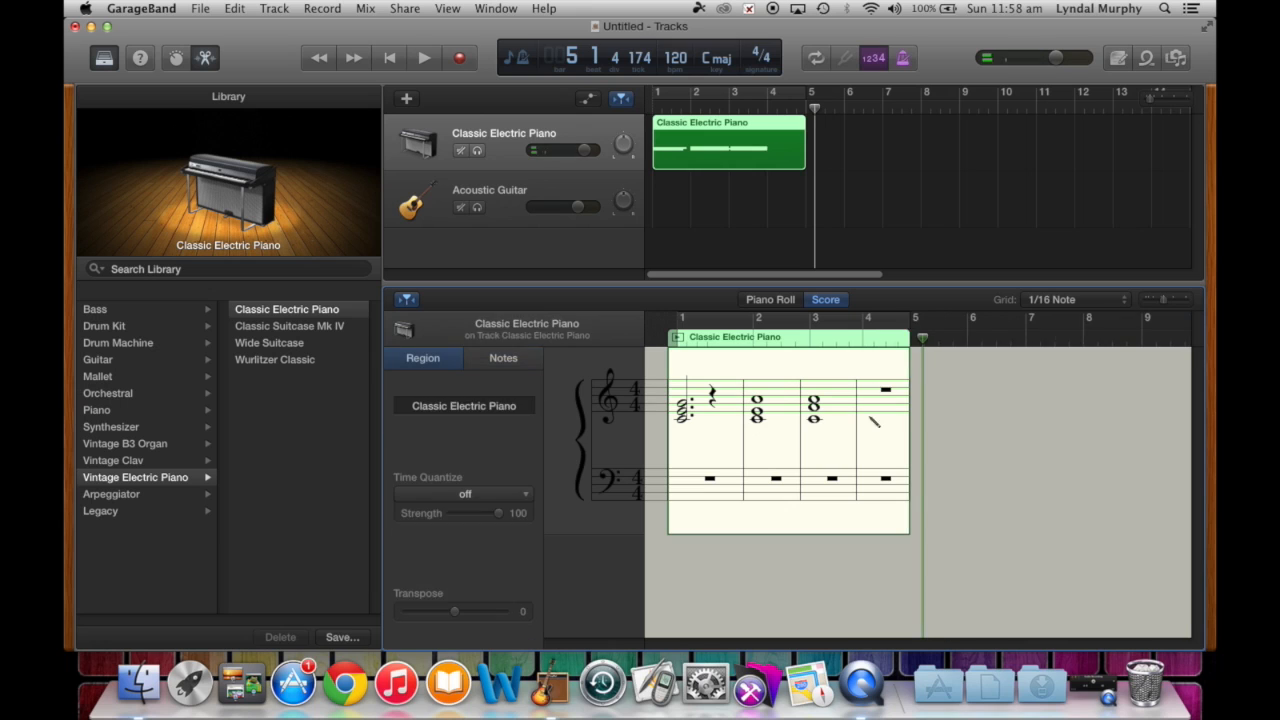
# Insert whole notes D, G and B in bar 4 of the treble staff for the G chord and play the progression from the start
pyautogui.keyDown('super'); pyautogui.click(873, 405); pyautogui.keyUp('super')
pyautogui.keyDown('super'); pyautogui.click(875, 397); pyautogui.keyUp('super')
pyautogui.moveTo(875, 397); pyautogui.dragTo(874, 394)
pyautogui.moveTo(870, 407); pyautogui.dragTo(870, 402)
pyautogui.click(691, 432)
pyautogui.press('Return')
pyautogui.press('space')
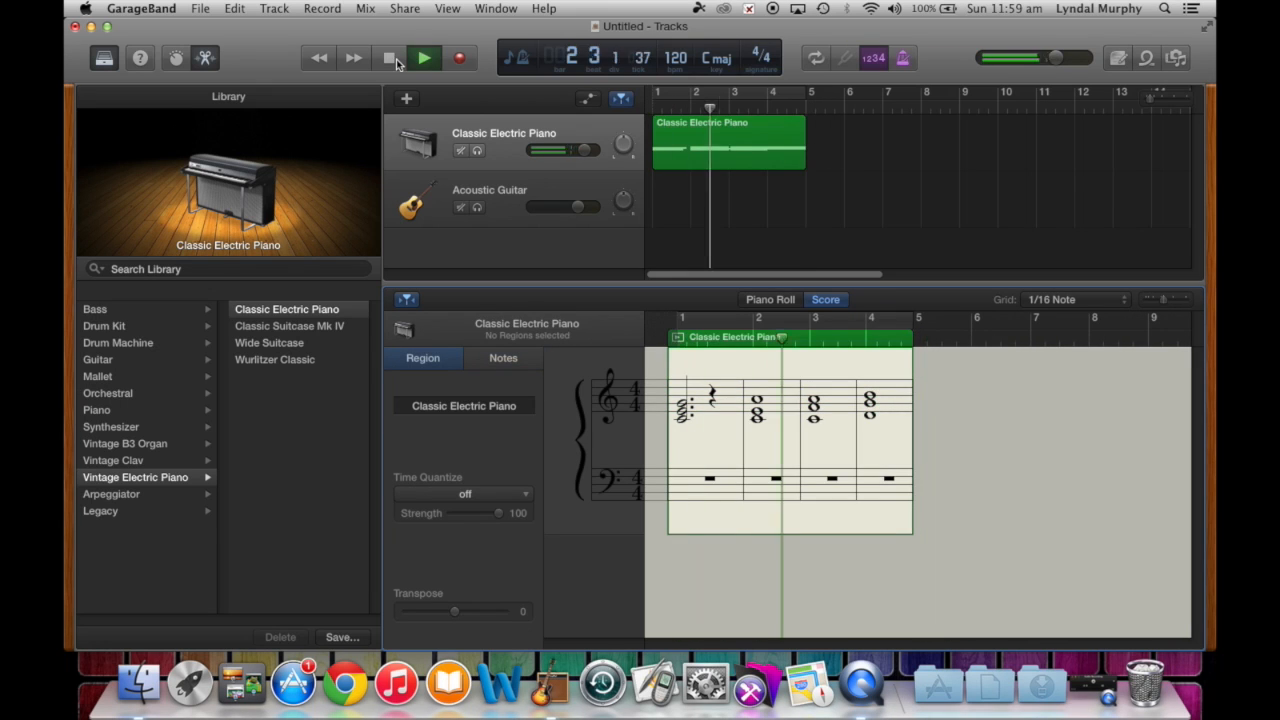
pyautogui.press('space')
# Add a whole-note C to the bass staff in bar 1 and play the progression from the start
pyautogui.keyDown('super'); pyautogui.click(685, 471); pyautogui.keyUp('super')
pyautogui.moveTo(685, 469); pyautogui.dragTo(685, 489)
pyautogui.press('Delete')
pyautogui.keyDown('super'); pyautogui.click(685, 466); pyautogui.keyUp('super')
pyautogui.click(714, 536)
pyautogui.press('Return')
pyautogui.press('space')
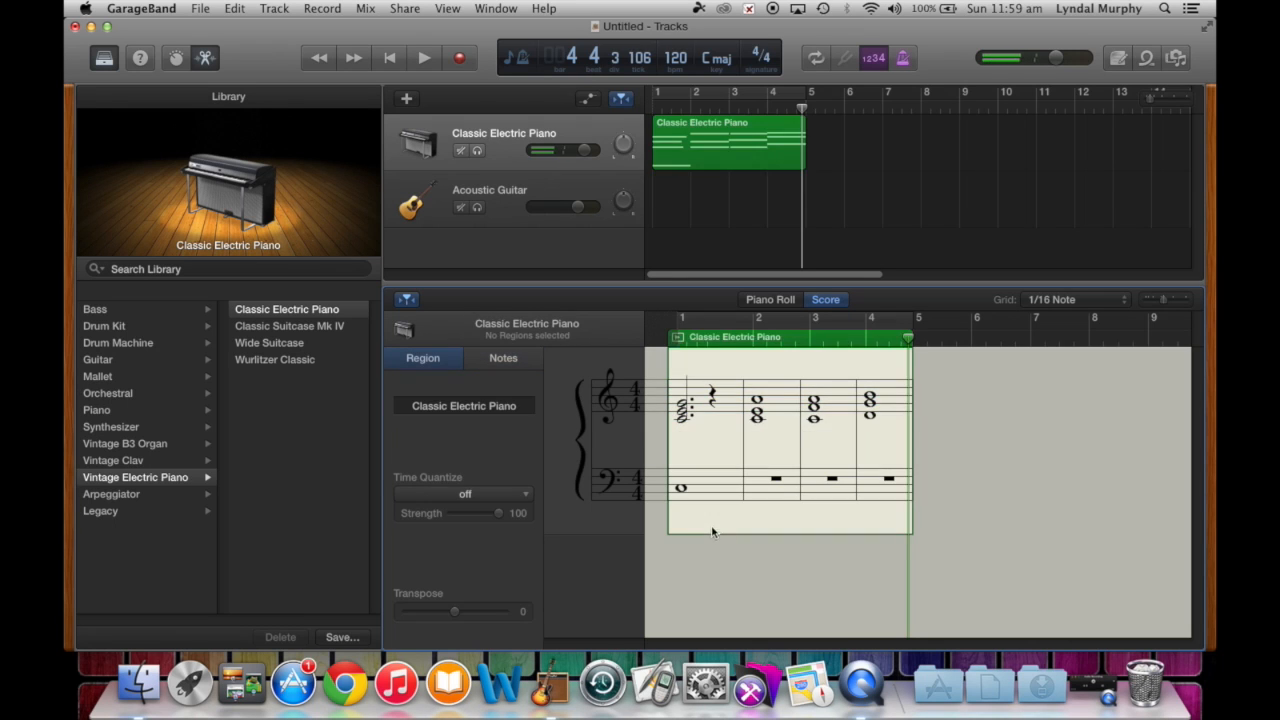
pyautogui.press('space')
# Add whole notes A, F and G to the bass staff in bars 2, 3 and 4 and play the progression from the start
pyautogui.keyDown('super'); pyautogui.click(758, 497); pyautogui.keyUp('super')
pyautogui.keyDown('super'); pyautogui.click(811, 503); pyautogui.keyUp('super')
pyautogui.keyDown('super'); pyautogui.click(861, 499); pyautogui.keyUp('super')
pyautogui.press('Return')
pyautogui.press('space')
pyautogui.click(394, 65)
# Replace the dotted notes of the bar 1 treble chord with whole notes C, E and G
pyautogui.click(685, 407)
pyautogui.press('Delete')
pyautogui.press('Delete')
pyautogui.press('Delete')
pyautogui.keyDown('super'); pyautogui.click(687, 414); pyautogui.keyUp('super')
pyautogui.moveTo(690, 415); pyautogui.dragTo(690, 416)
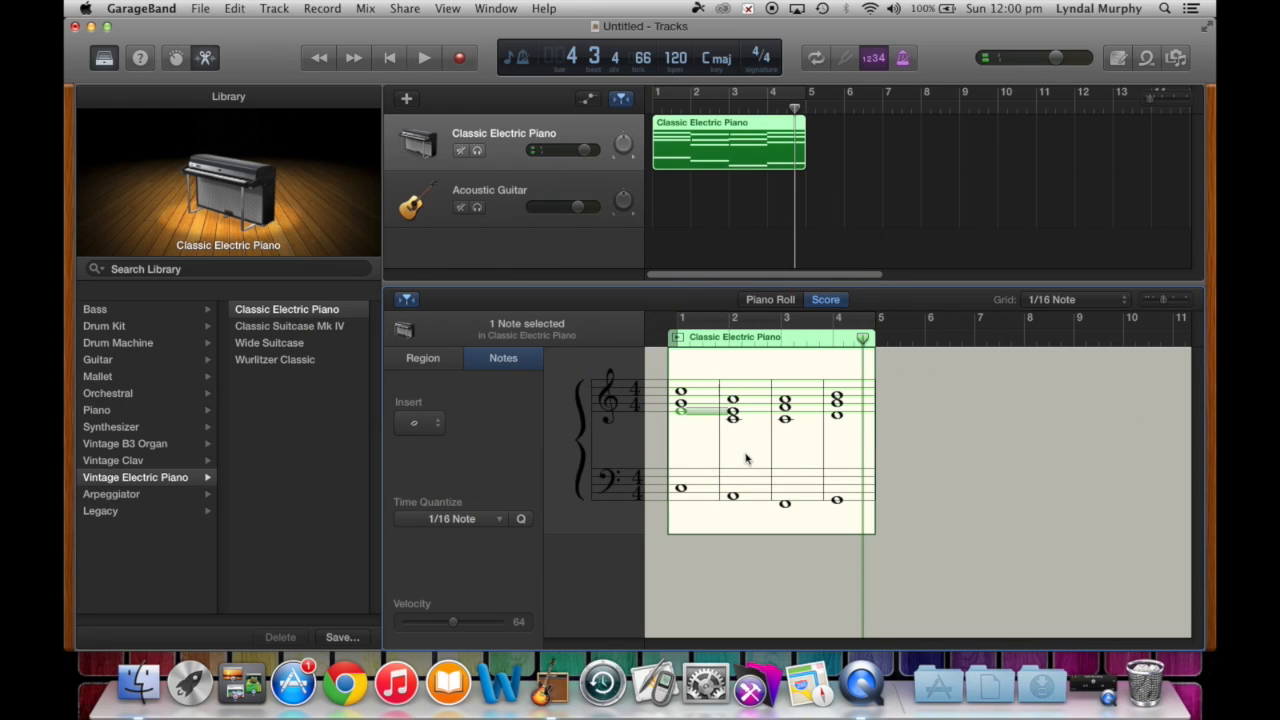
pyautogui.click(708, 451)
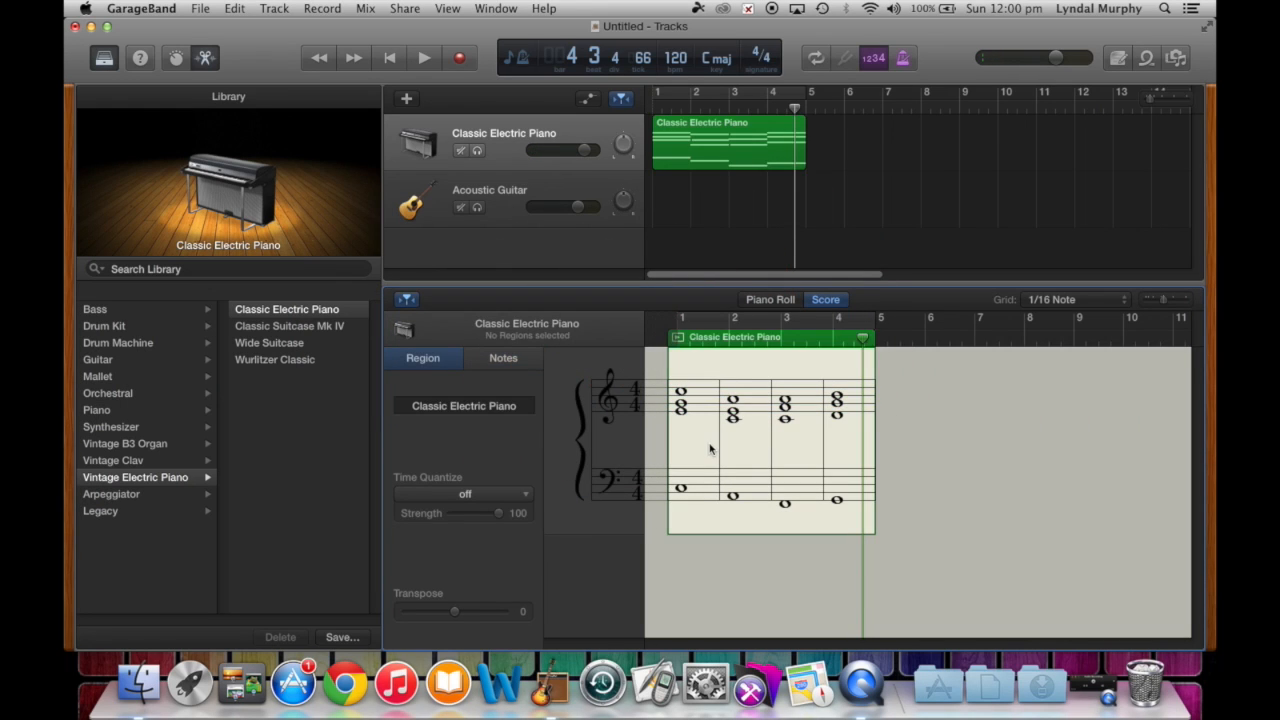
pyautogui.moveTo(684, 394); pyautogui.dragTo(683, 422)
# Play the corrected piano region from the start and stop in bar 4
pyautogui.click(389, 57)
pyautogui.press('space')
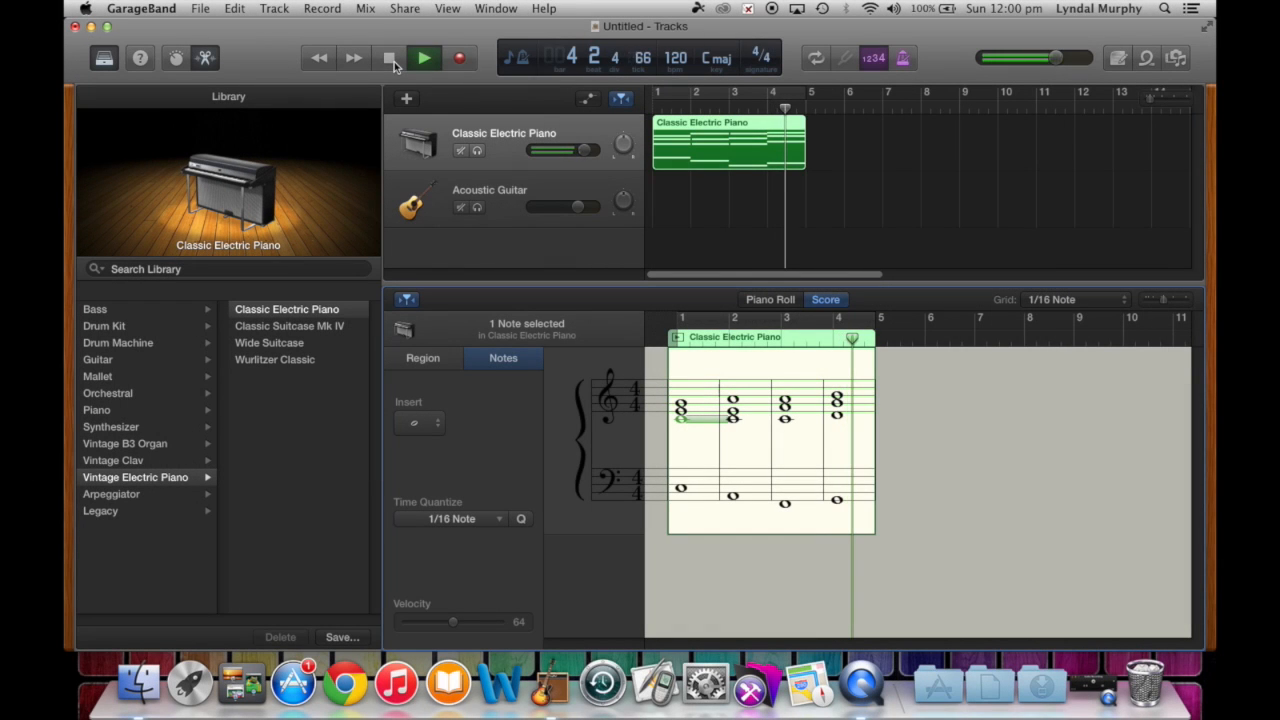
pyautogui.click(393, 60)
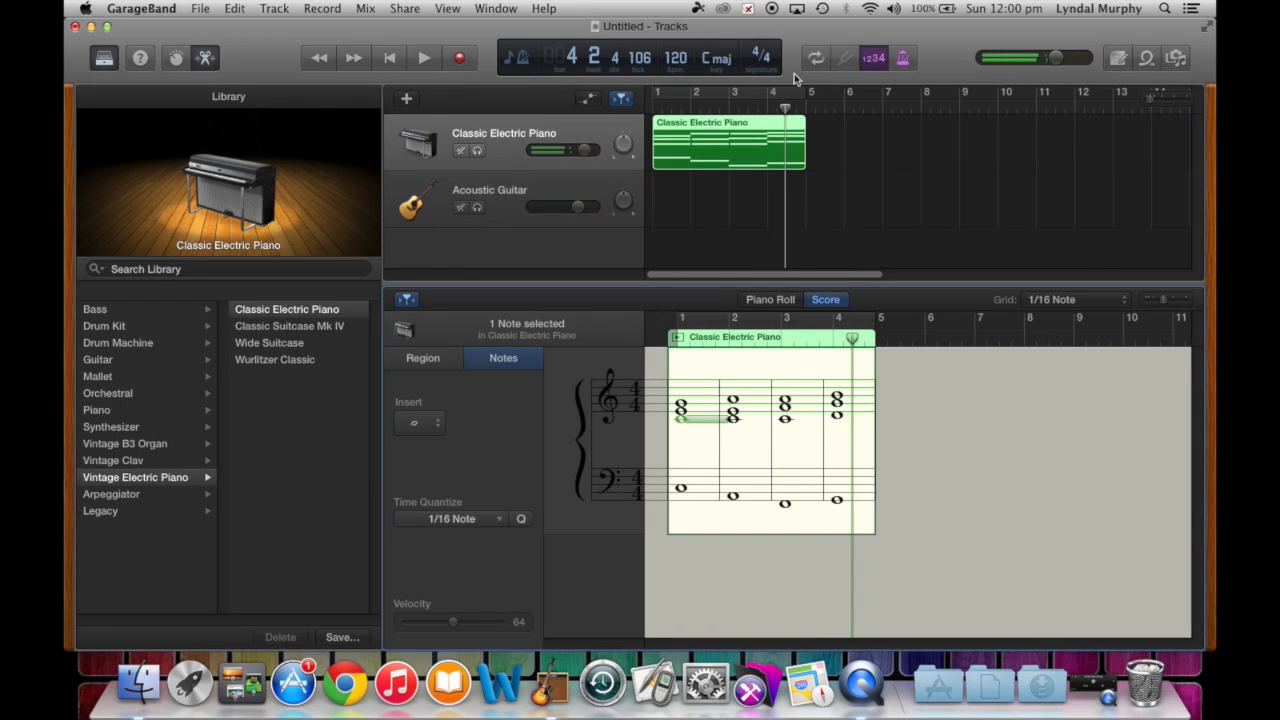
# Copy the Classic Electric Piano region and paste it at bar 1 of the Acoustic Guitar track
pyautogui.click(908, 181)
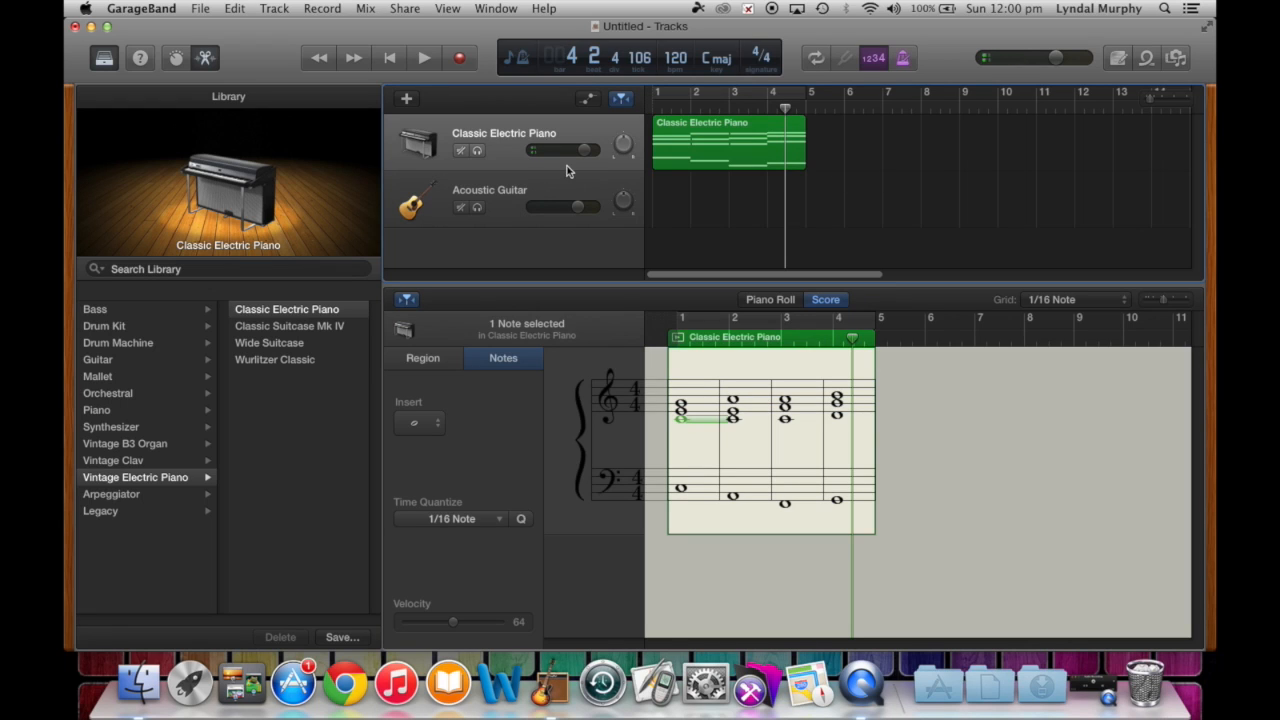
pyautogui.click(705, 145)
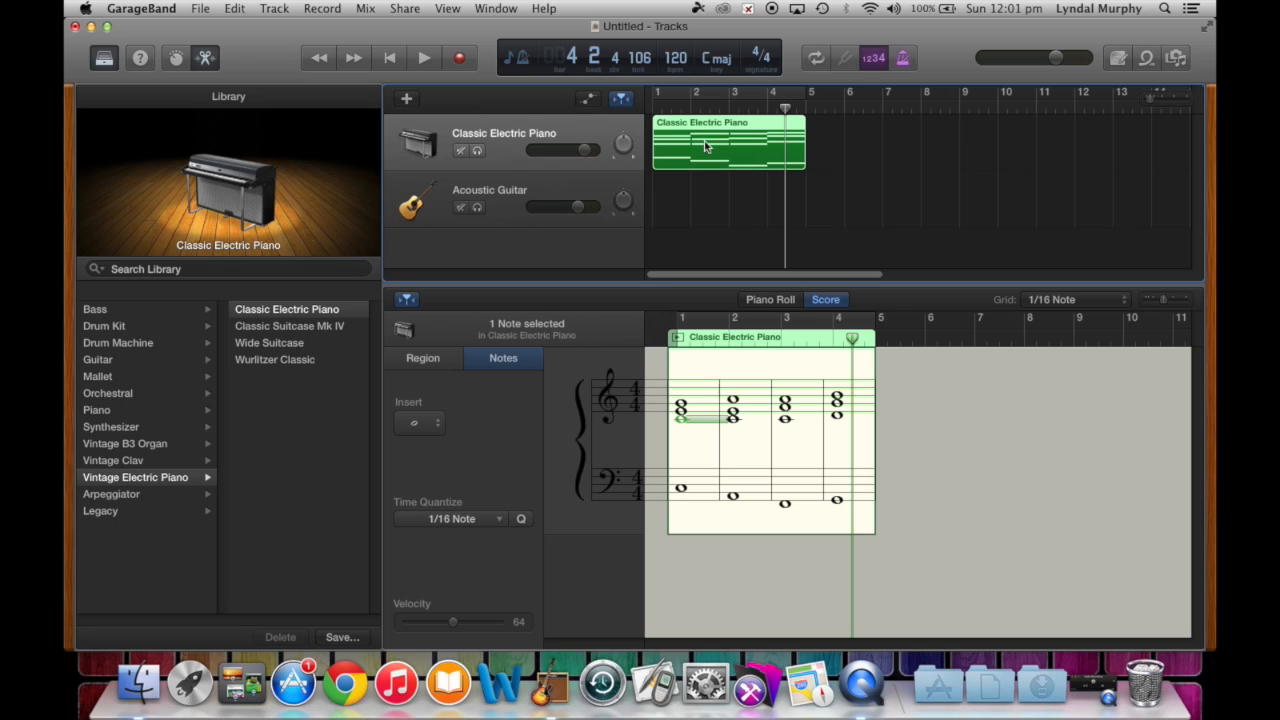
pyautogui.click(233, 10)
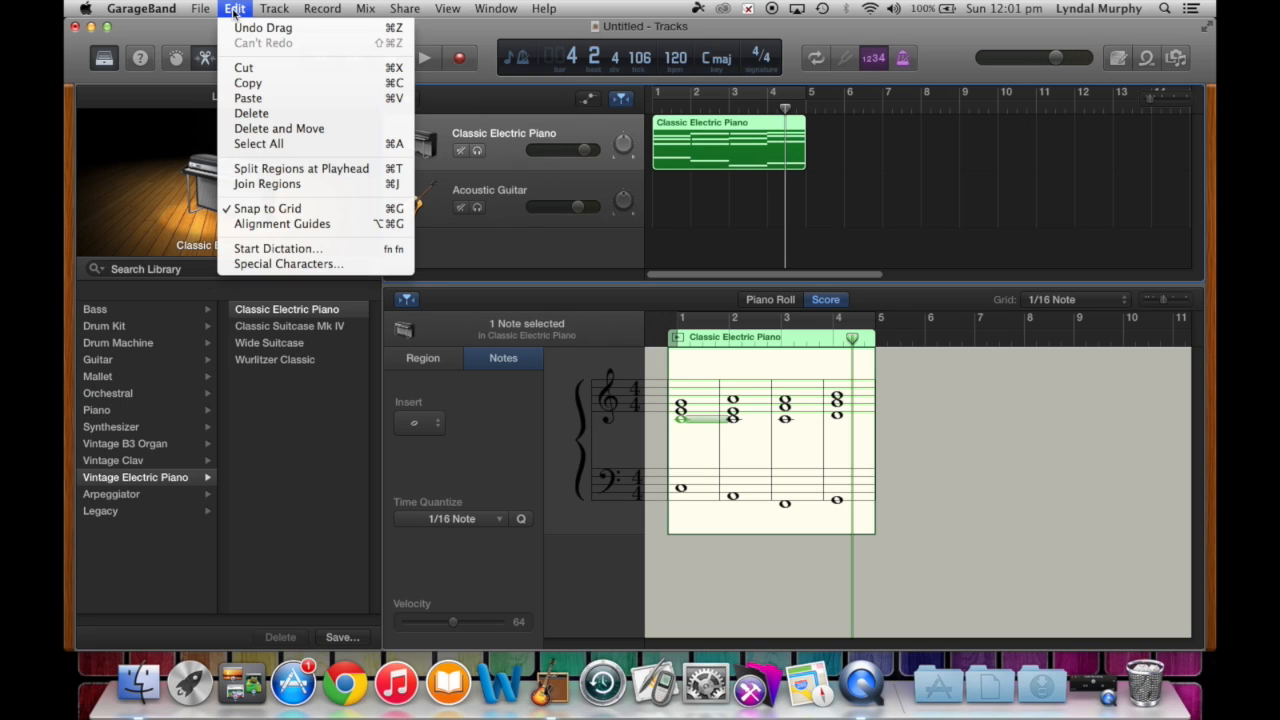
pyautogui.click(258, 88)
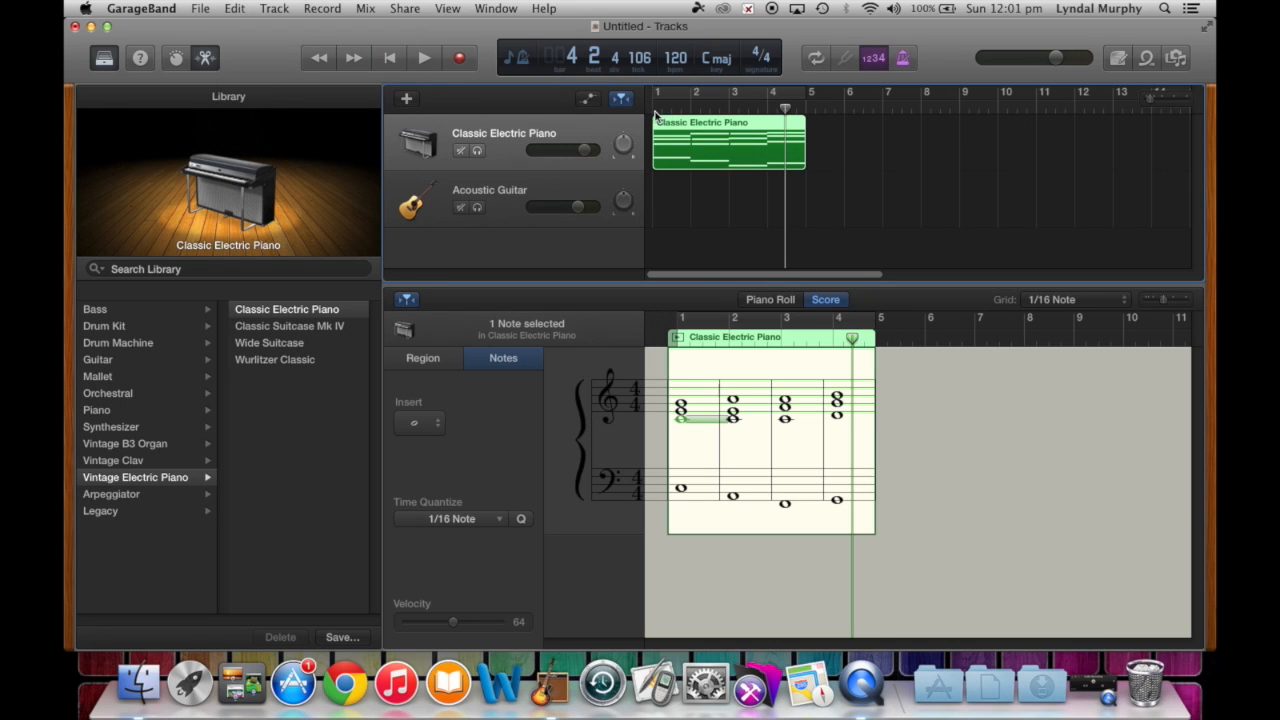
pyautogui.press('Return')
pyautogui.click(528, 196)
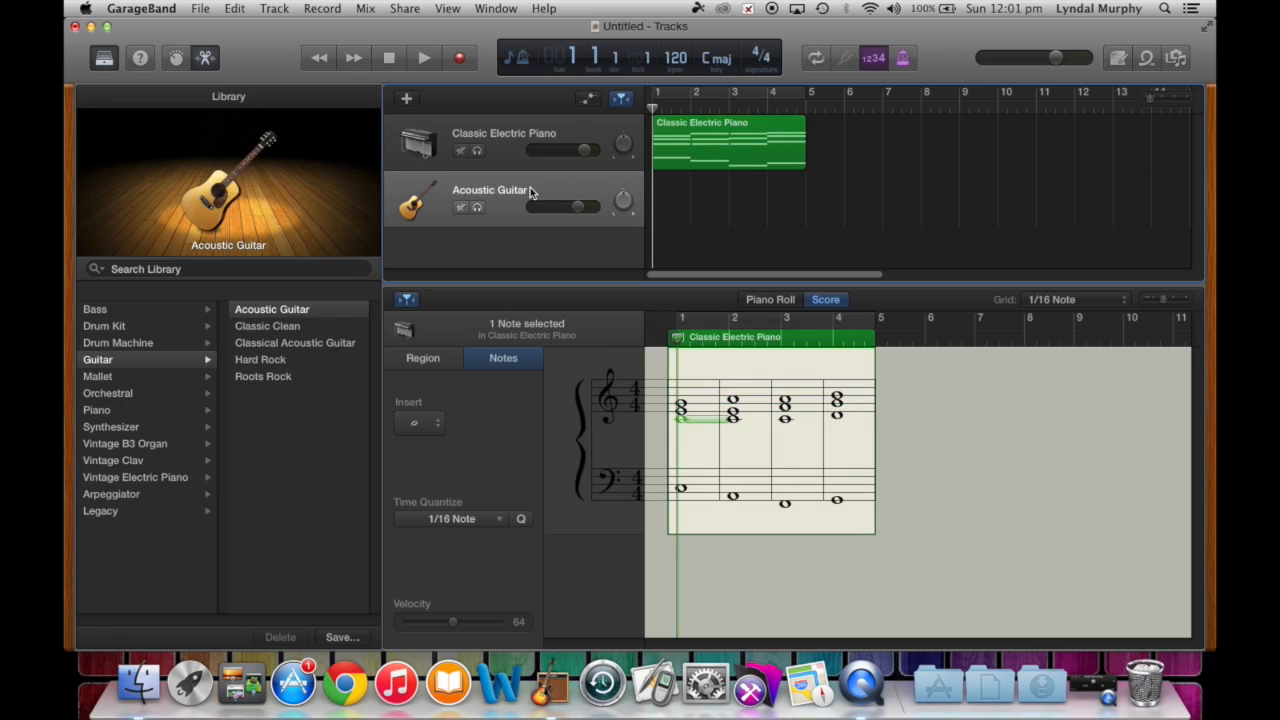
pyautogui.press('super+v')
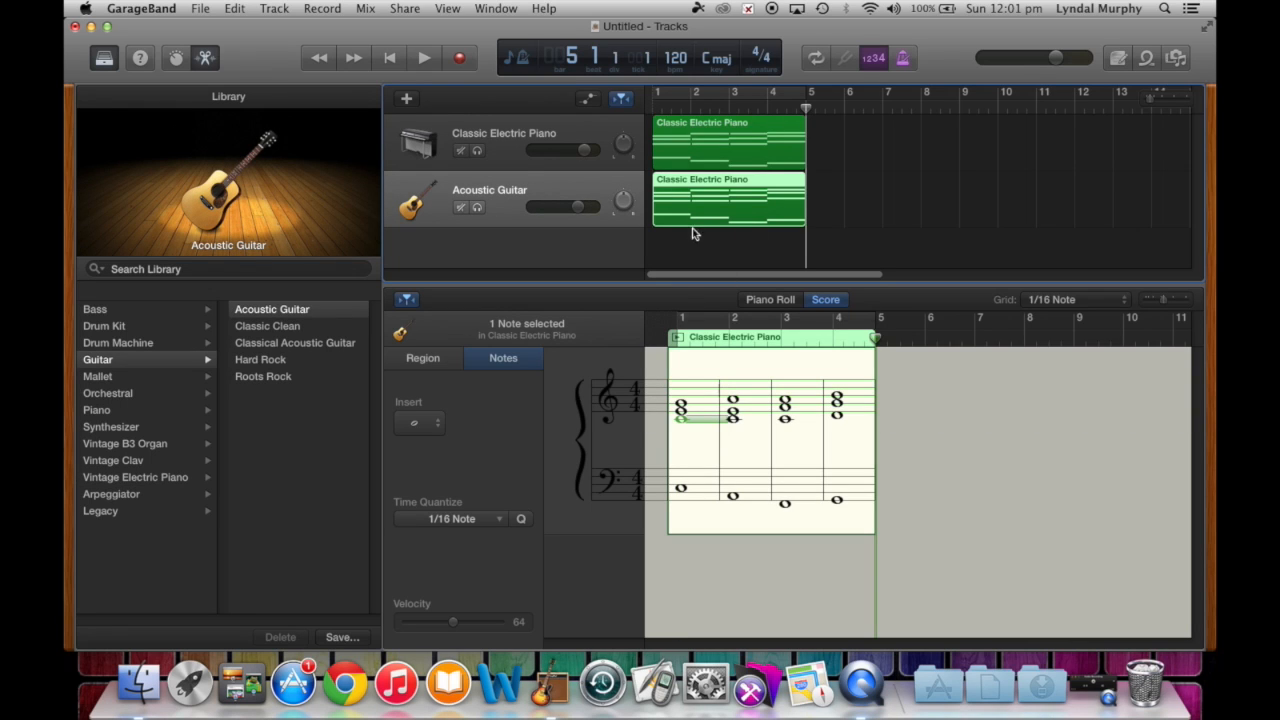
# Play the piano and guitar tracks together from the start and stop in bar 4
pyautogui.click(396, 62)
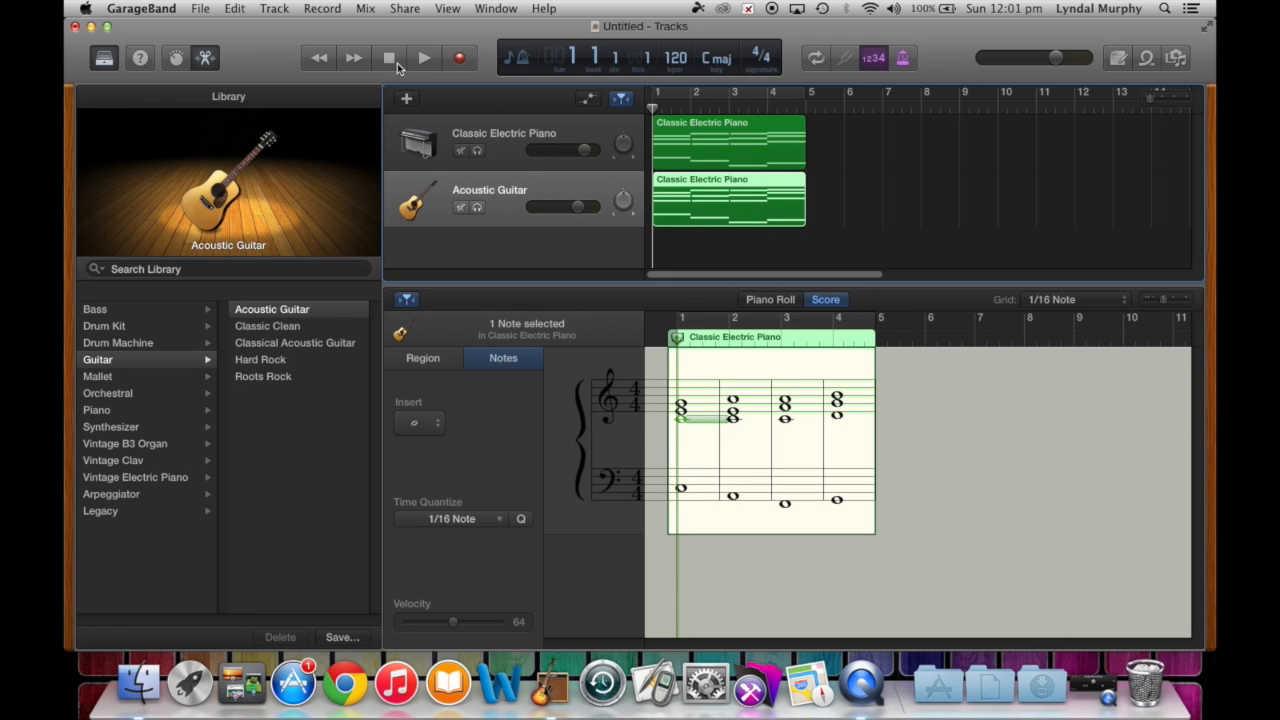
pyautogui.press('space')
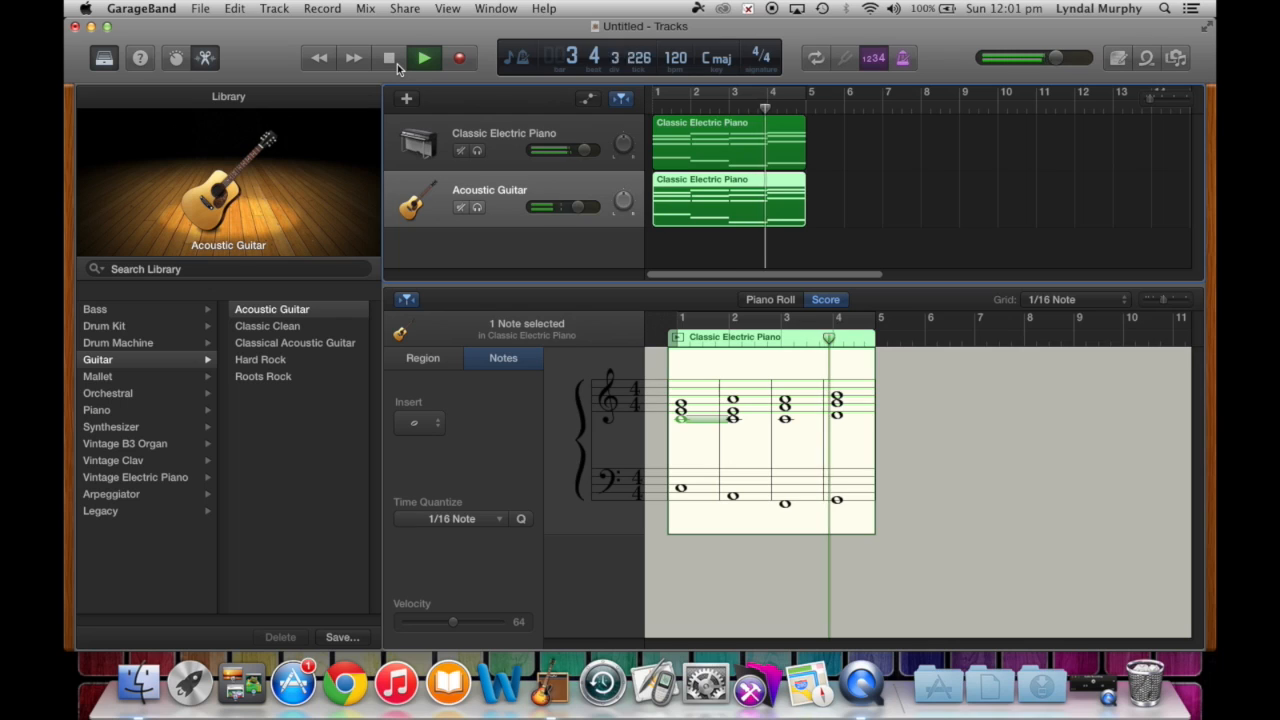
pyautogui.press('space')
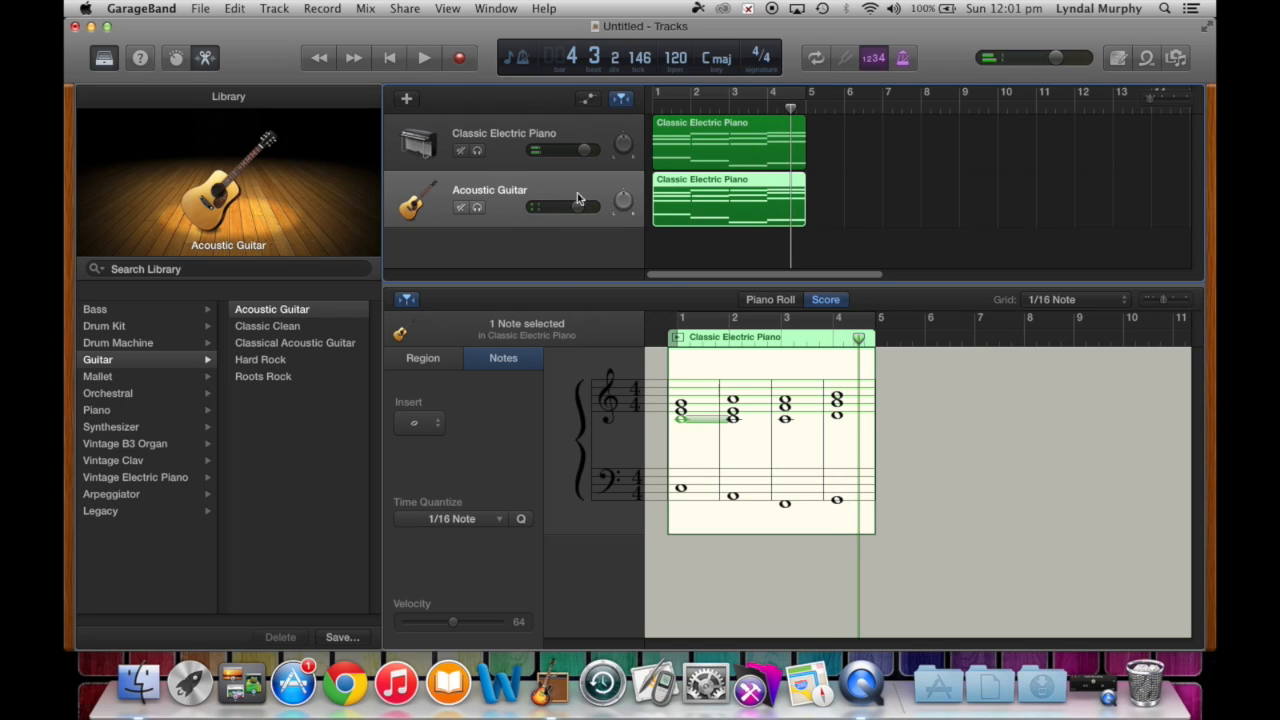
# Delete the four bass-staff notes from the guitar region and switch its score to a single treble clef staff
pyautogui.moveTo(682, 489); pyautogui.dragTo(850, 506)
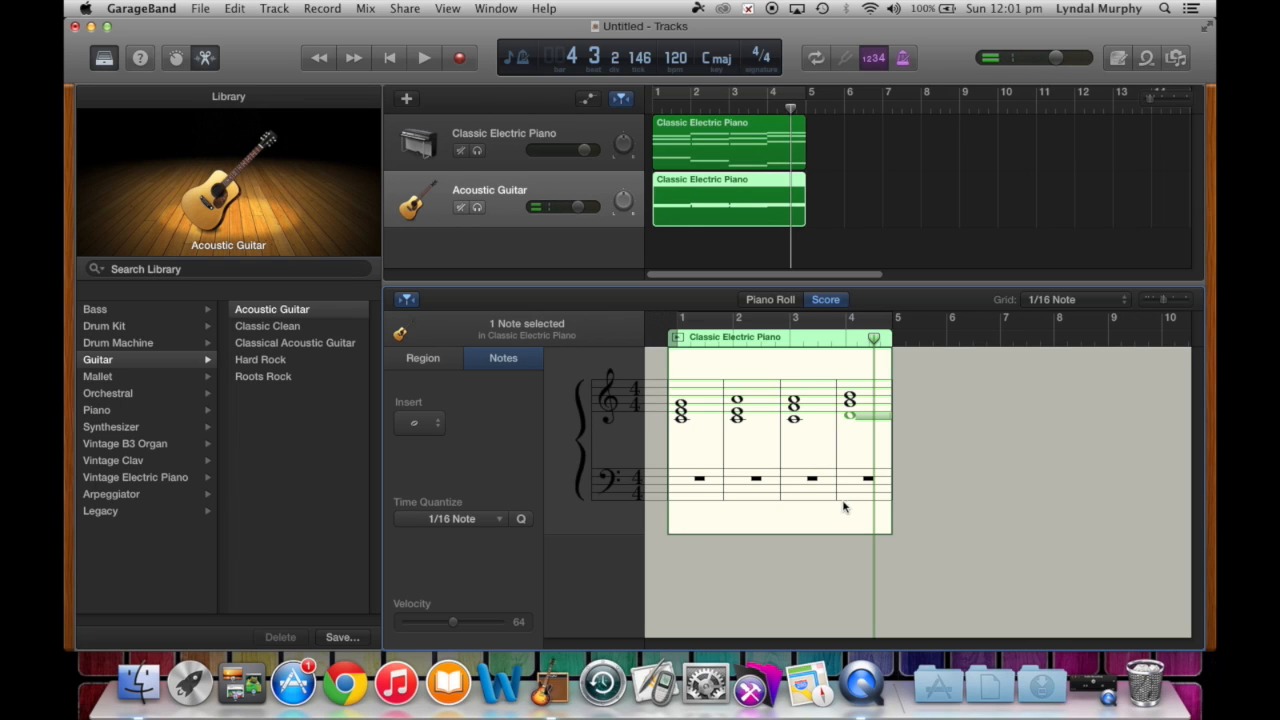
pyautogui.click(610, 490)
pyautogui.click(568, 488)
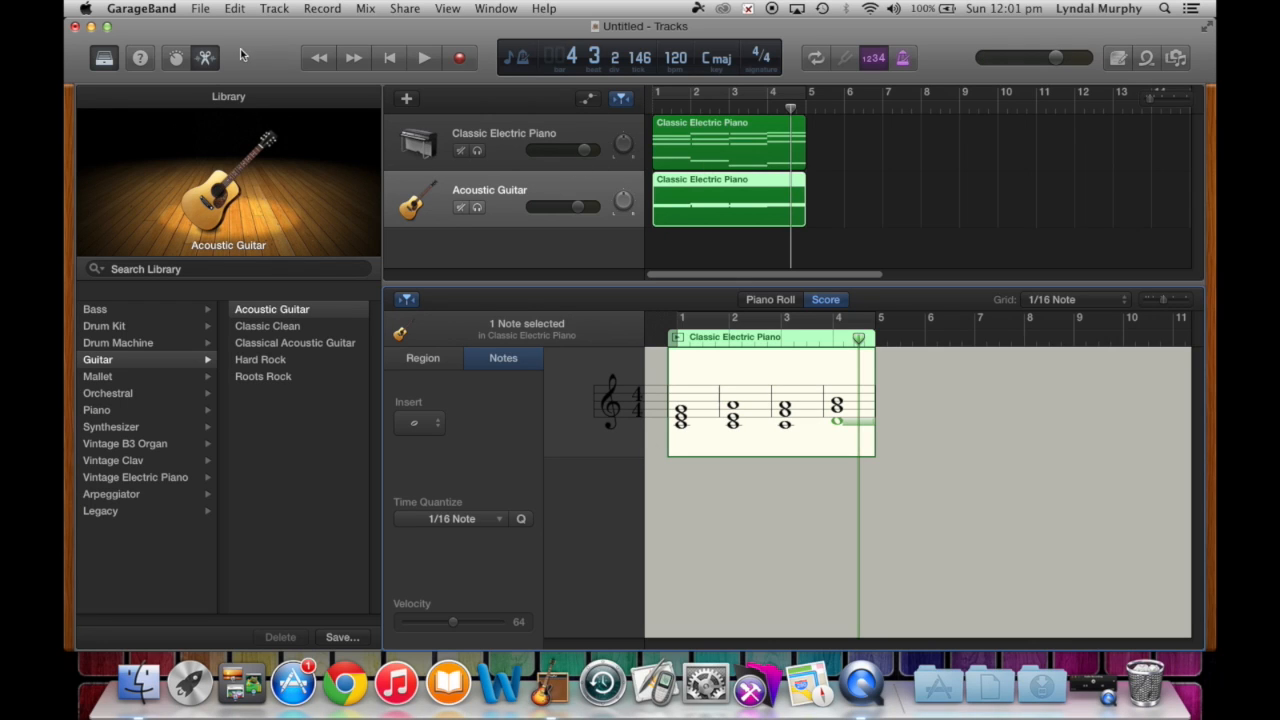
# Create a new software instrument track and assign it the Fingerstyle Bass sound from the Bass category
pyautogui.click(283, 8)
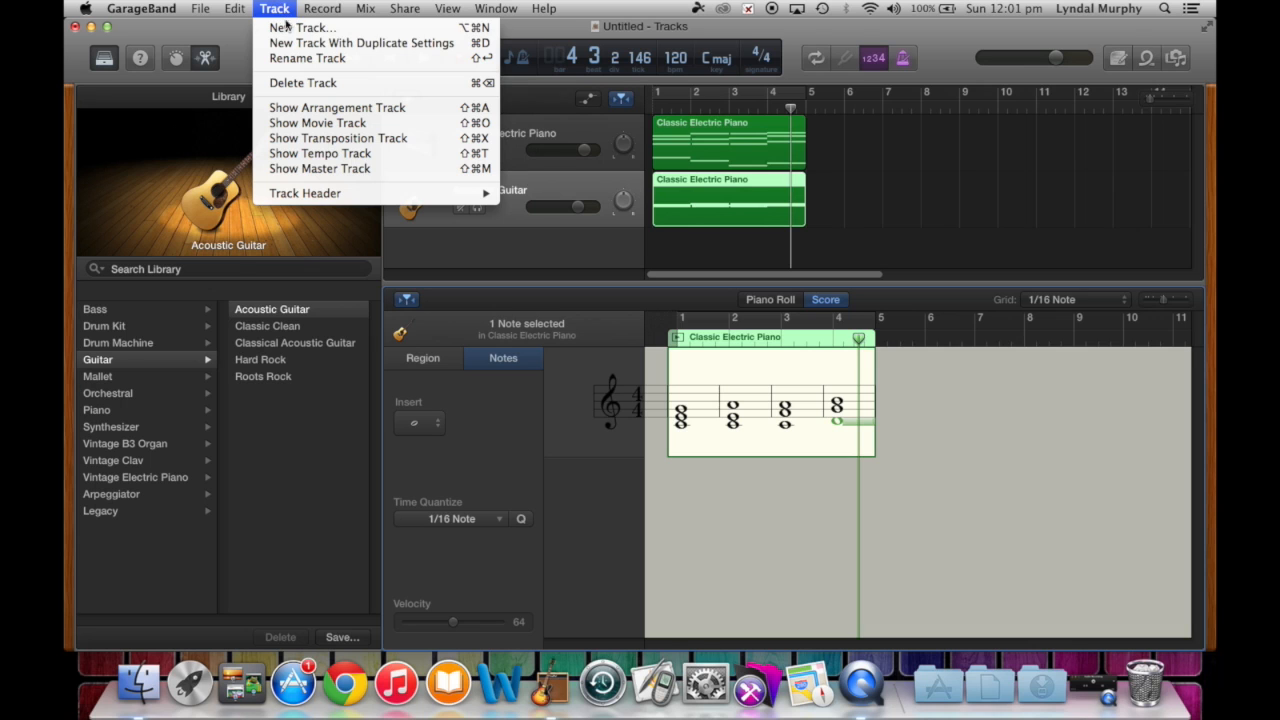
pyautogui.click(290, 27)
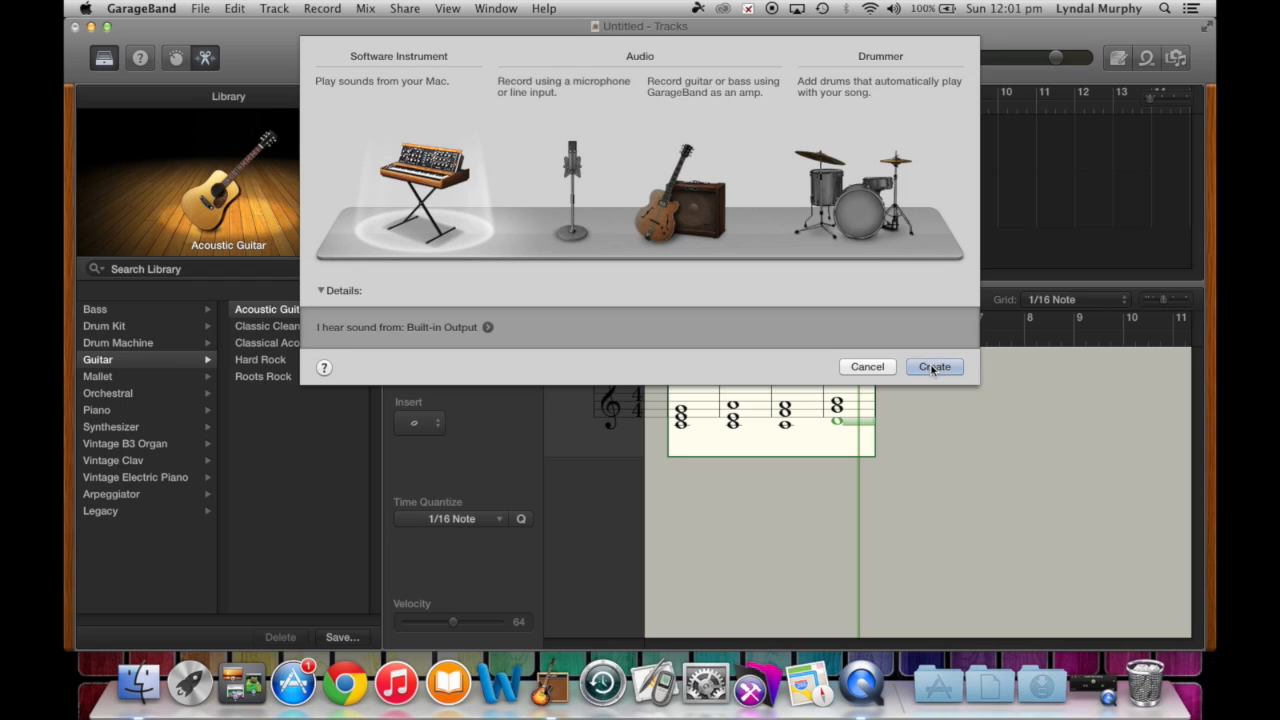
pyautogui.click(933, 367)
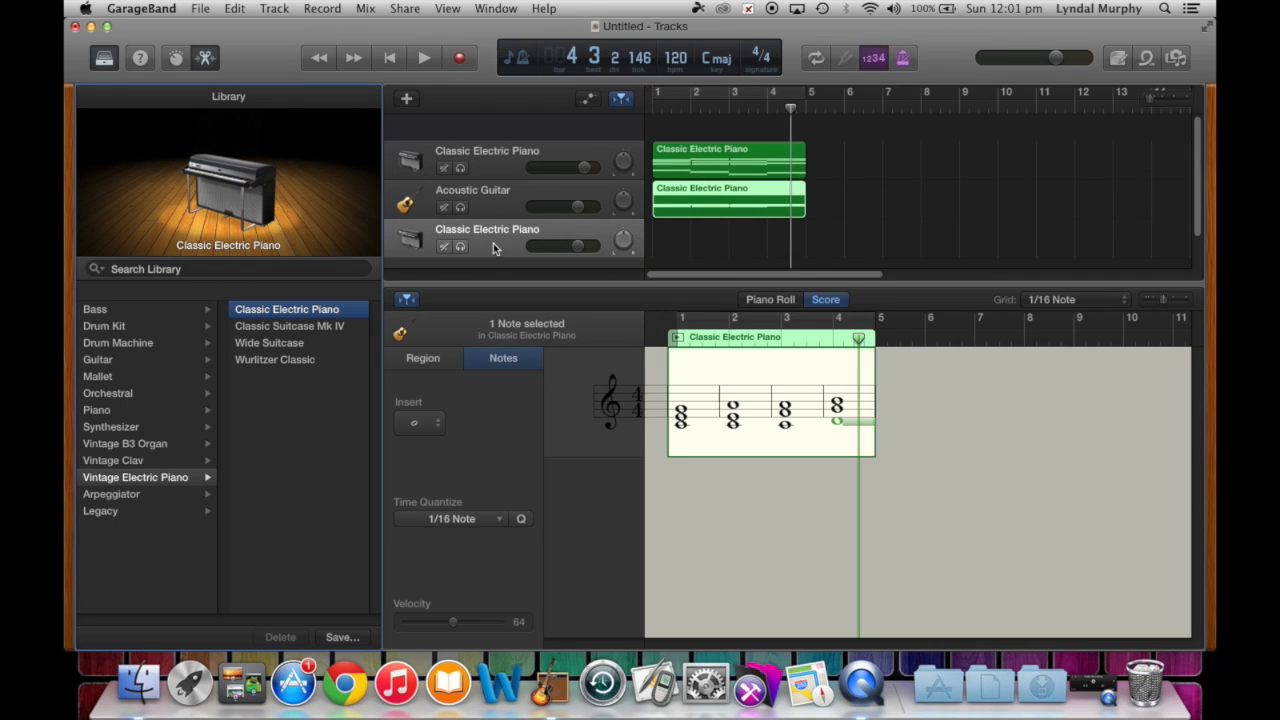
pyautogui.click(494, 243)
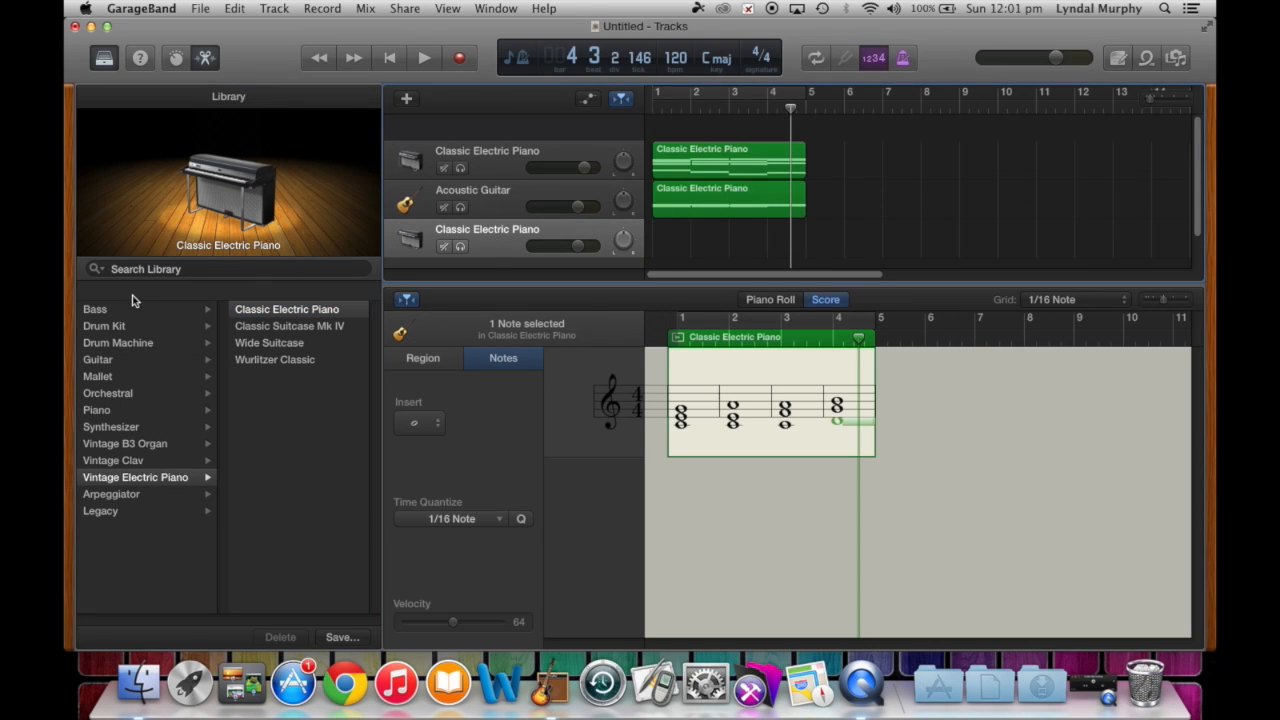
pyautogui.click(94, 310)
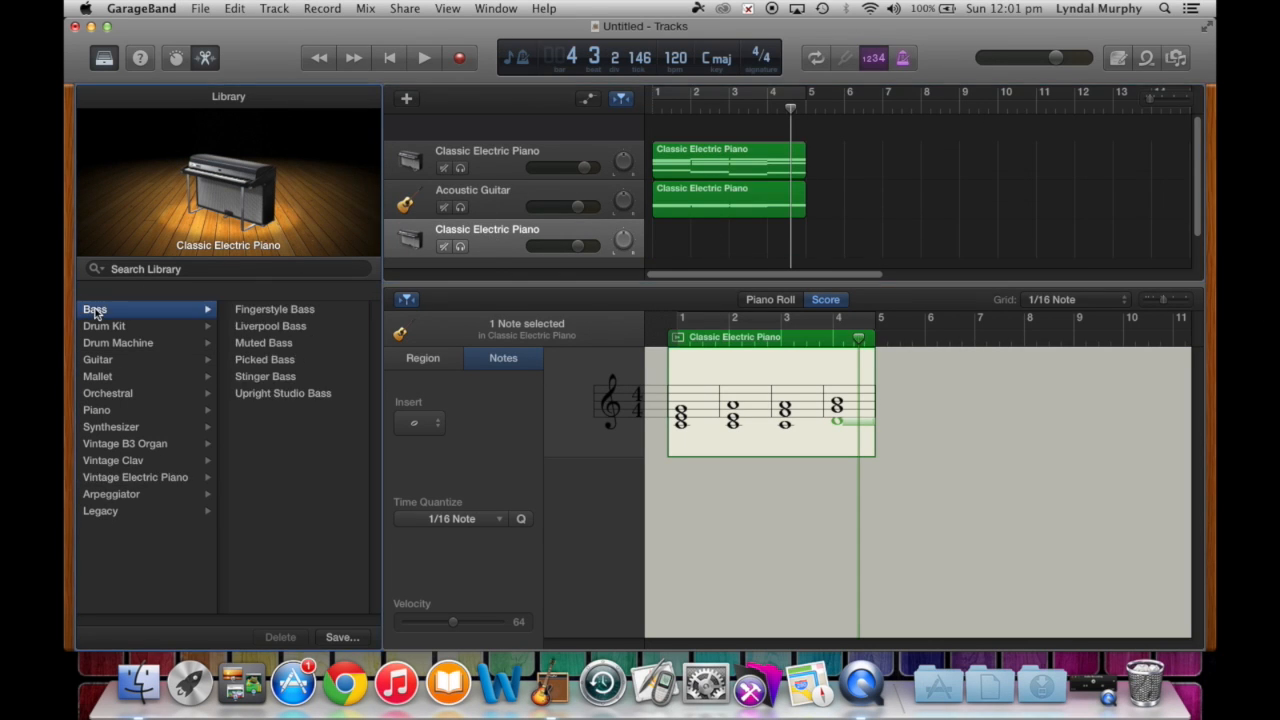
pyautogui.click(259, 312)
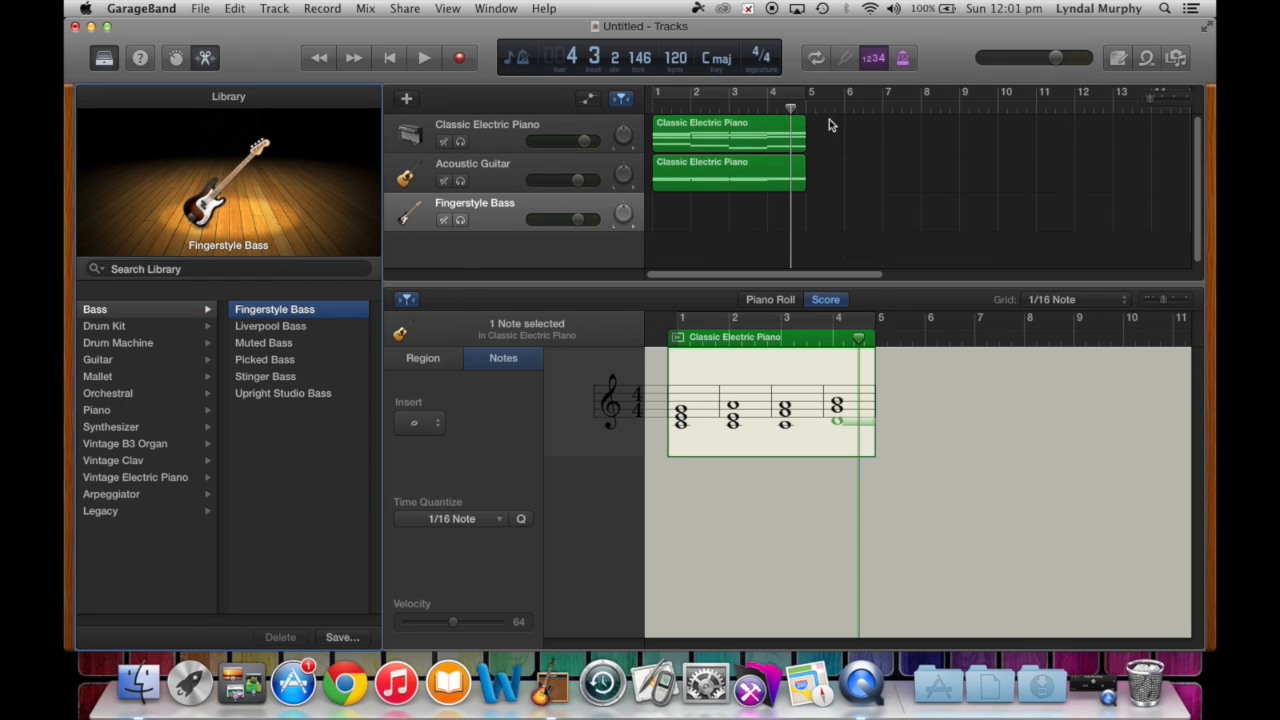
# Copy the region on the Classic Electric Piano track and paste it at bar 1 of the Fingerstyle Bass track
pyautogui.click(746, 143)
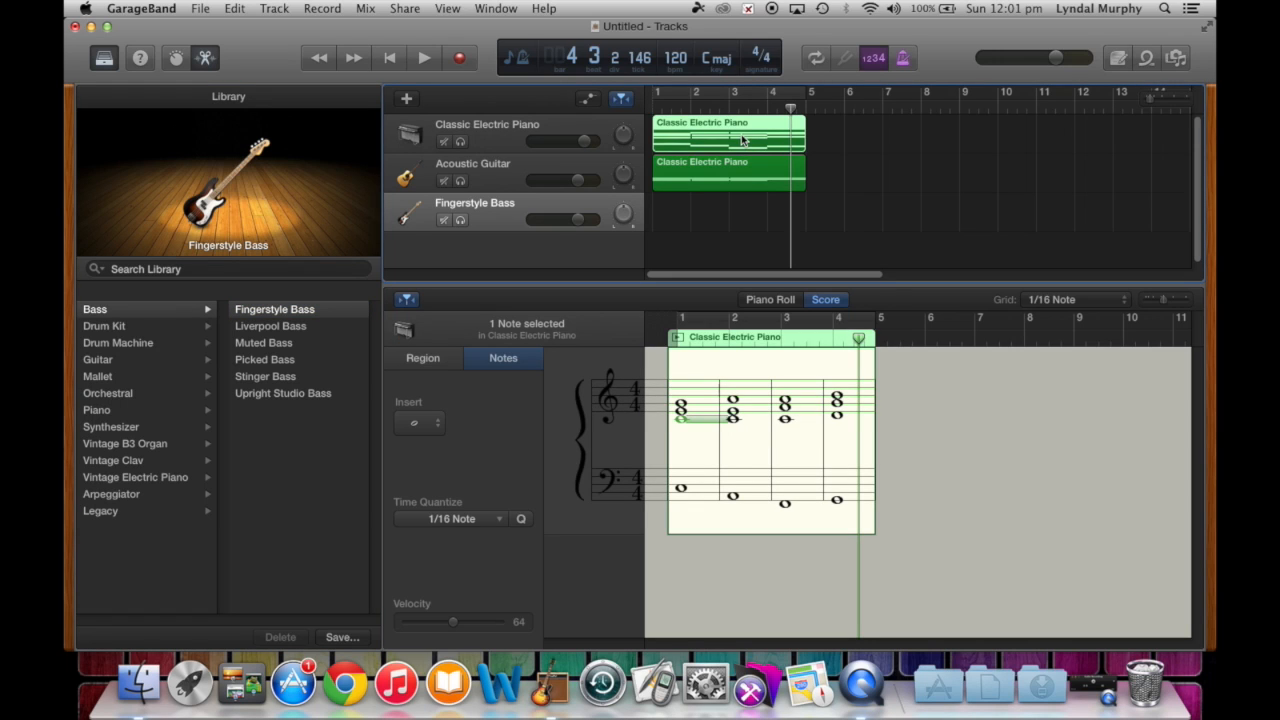
pyautogui.click(245, 12)
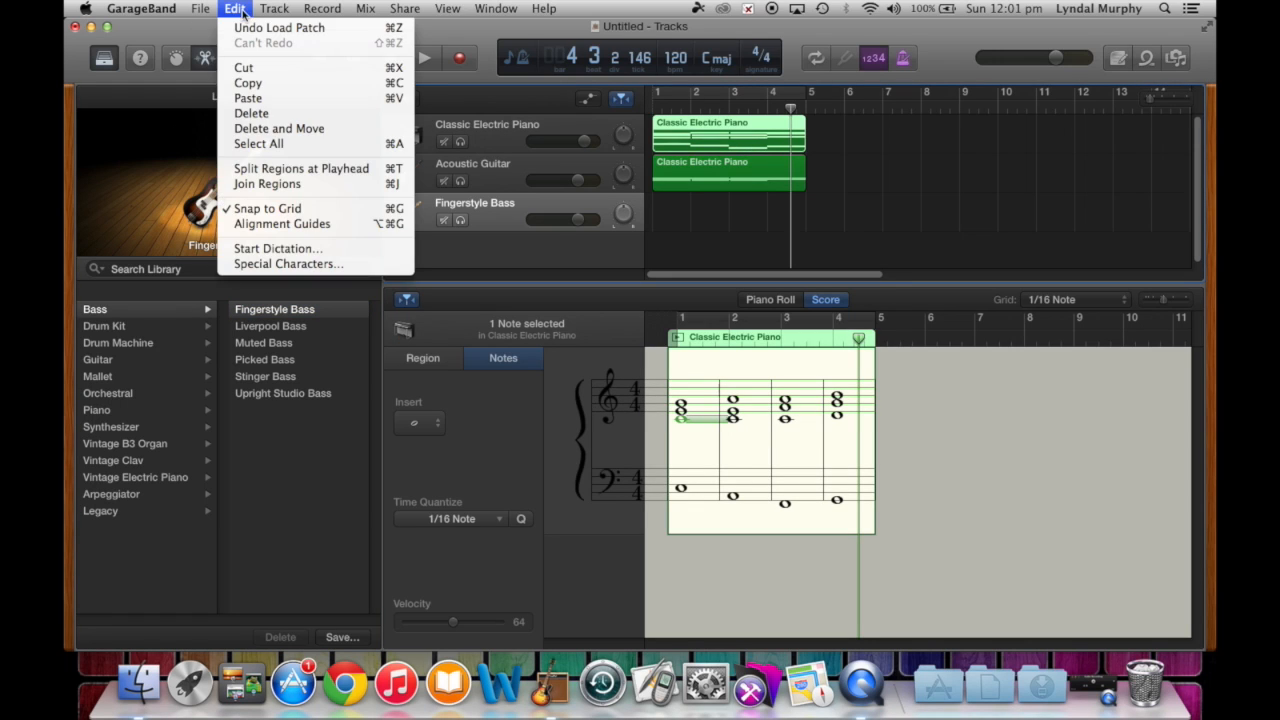
pyautogui.click(248, 80)
pyautogui.click(532, 207)
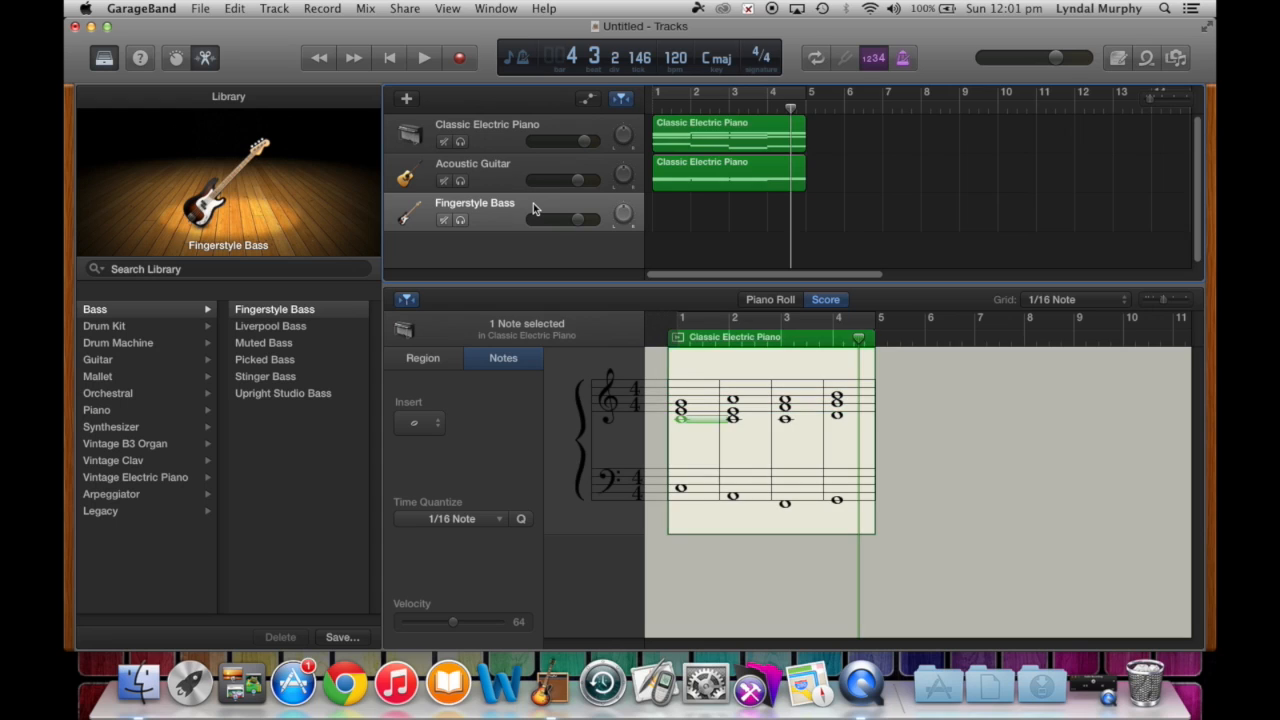
pyautogui.click(652, 105)
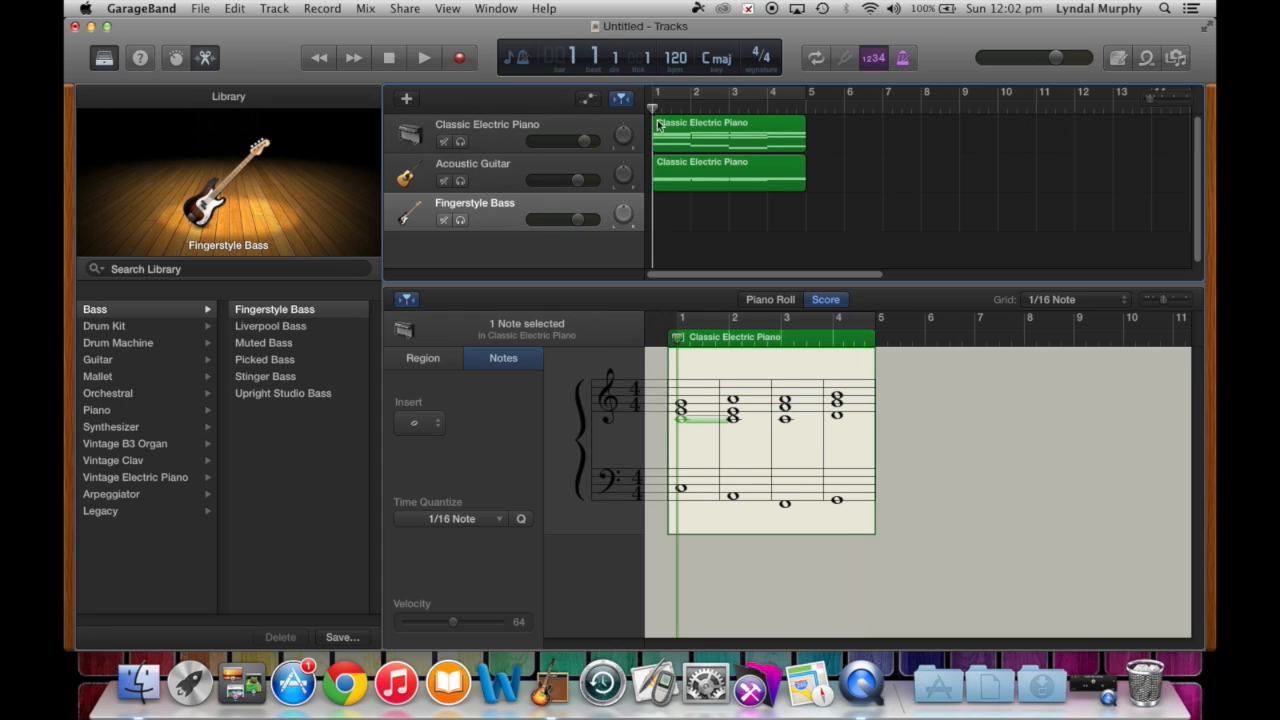
pyautogui.press('super+v')
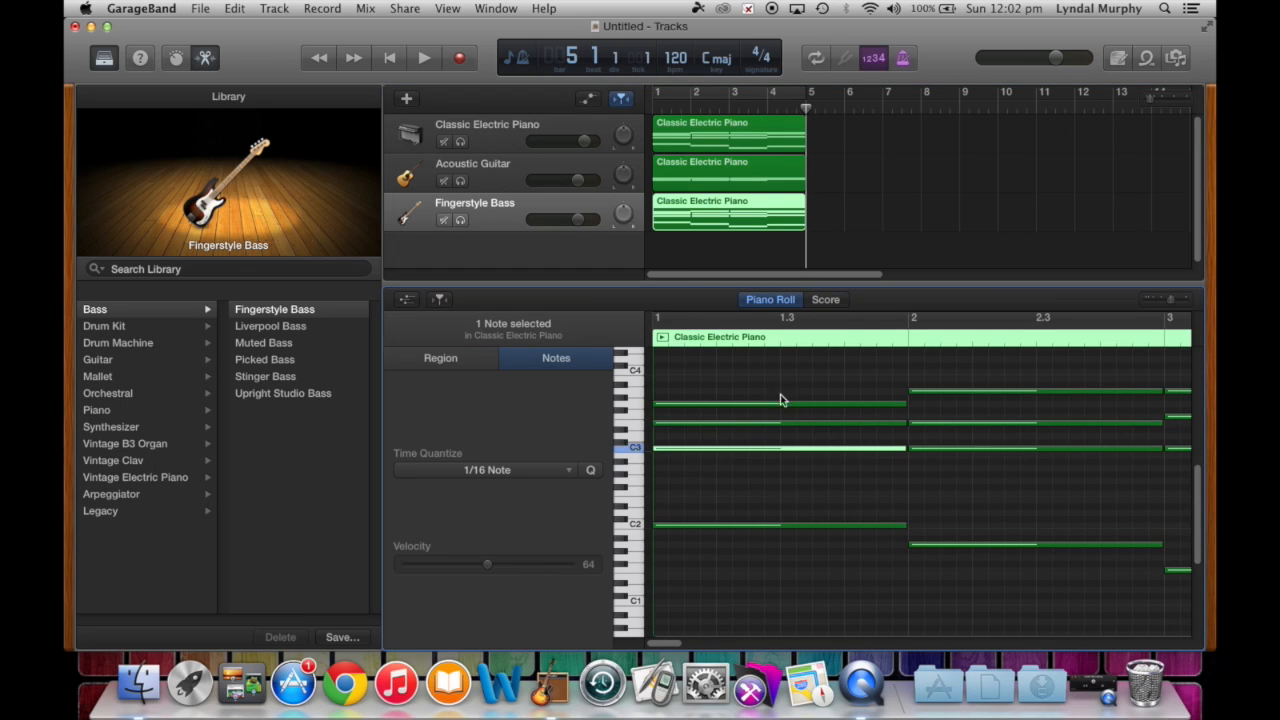
# Delete the twelve treble-staff notes from the bass region and switch its score to a single bass clef staff
pyautogui.click(826, 300)
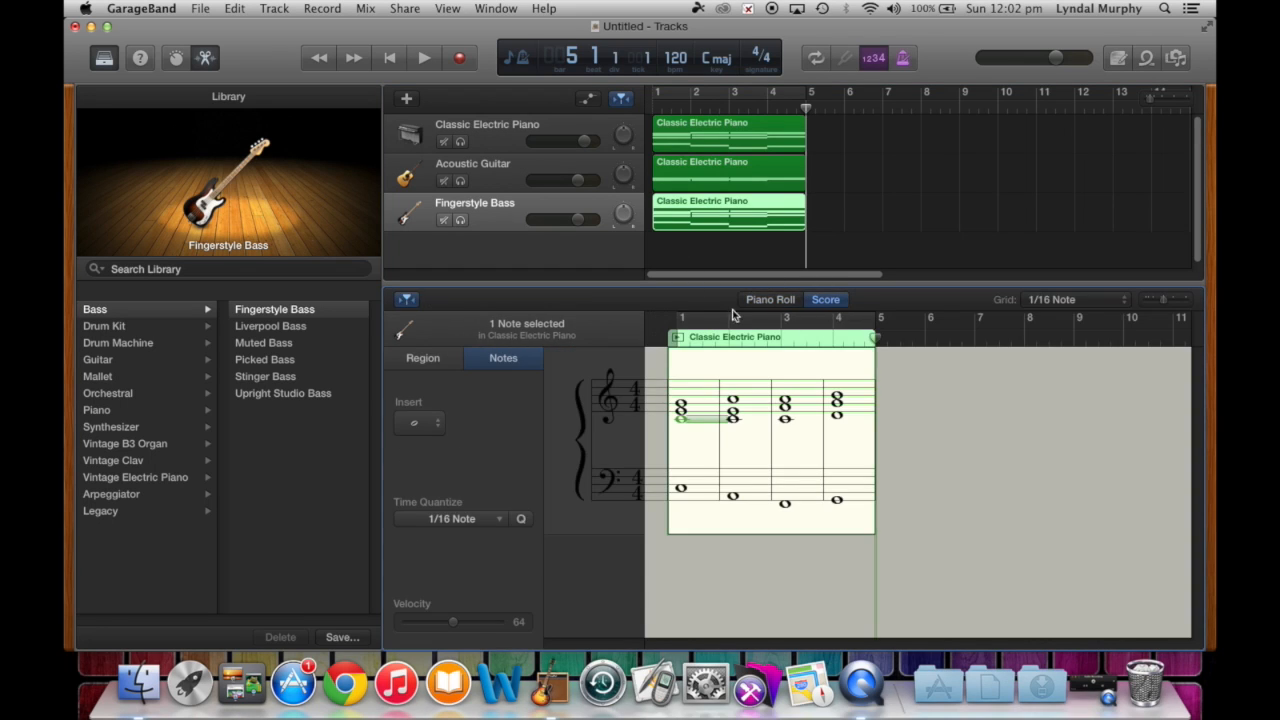
pyautogui.keyDown('shift'); pyautogui.click(681, 410); pyautogui.keyUp('shift')
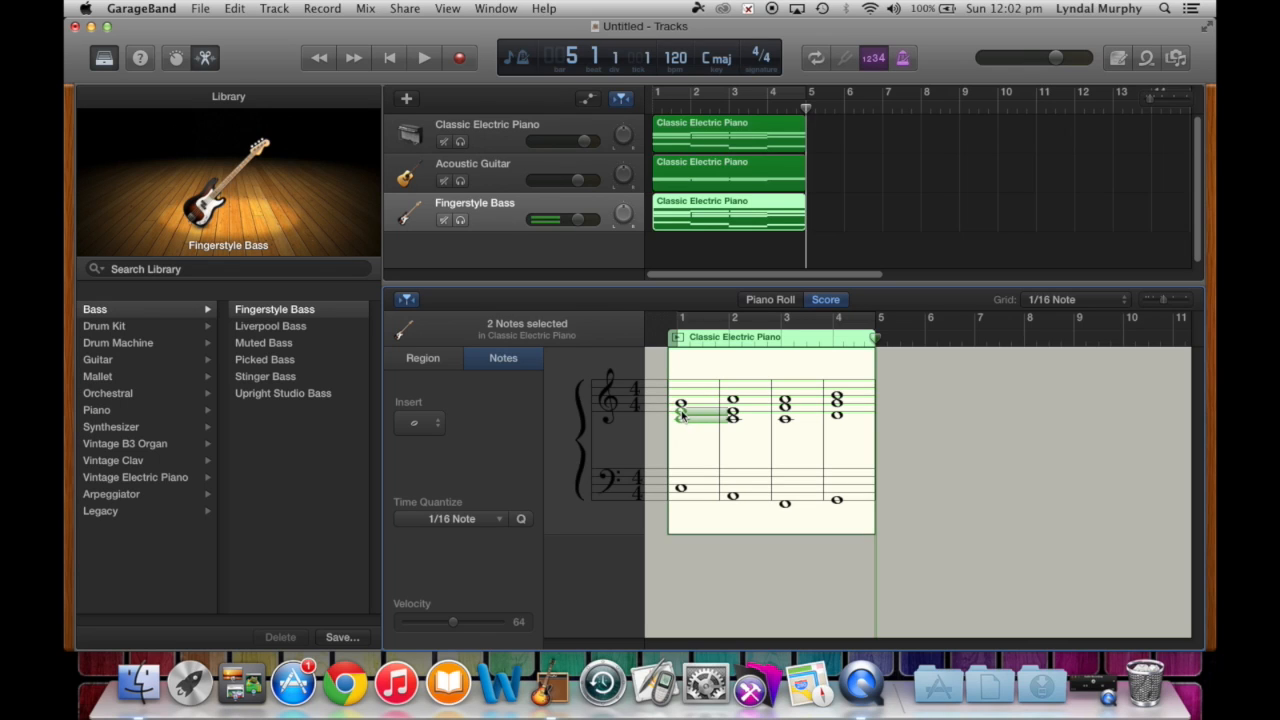
pyautogui.keyDown('shift'); pyautogui.click(684, 403); pyautogui.keyUp('shift')
pyautogui.keyDown('shift'); pyautogui.click(736, 418); pyautogui.keyUp('shift')
pyautogui.keyDown('shift'); pyautogui.click(733, 411); pyautogui.keyUp('shift')
pyautogui.keyDown('shift'); pyautogui.click(733, 399); pyautogui.keyUp('shift')
pyautogui.keyDown('shift'); pyautogui.click(785, 399); pyautogui.keyUp('shift')
pyautogui.keyDown('shift'); pyautogui.click(786, 408); pyautogui.keyUp('shift')
pyautogui.keyDown('shift'); pyautogui.click(785, 419); pyautogui.keyUp('shift')
pyautogui.keyDown('shift'); pyautogui.click(837, 414); pyautogui.keyUp('shift')
pyautogui.keyDown('shift'); pyautogui.click(837, 406); pyautogui.keyUp('shift')
pyautogui.keyDown('shift'); pyautogui.click(838, 398); pyautogui.keyUp('shift')
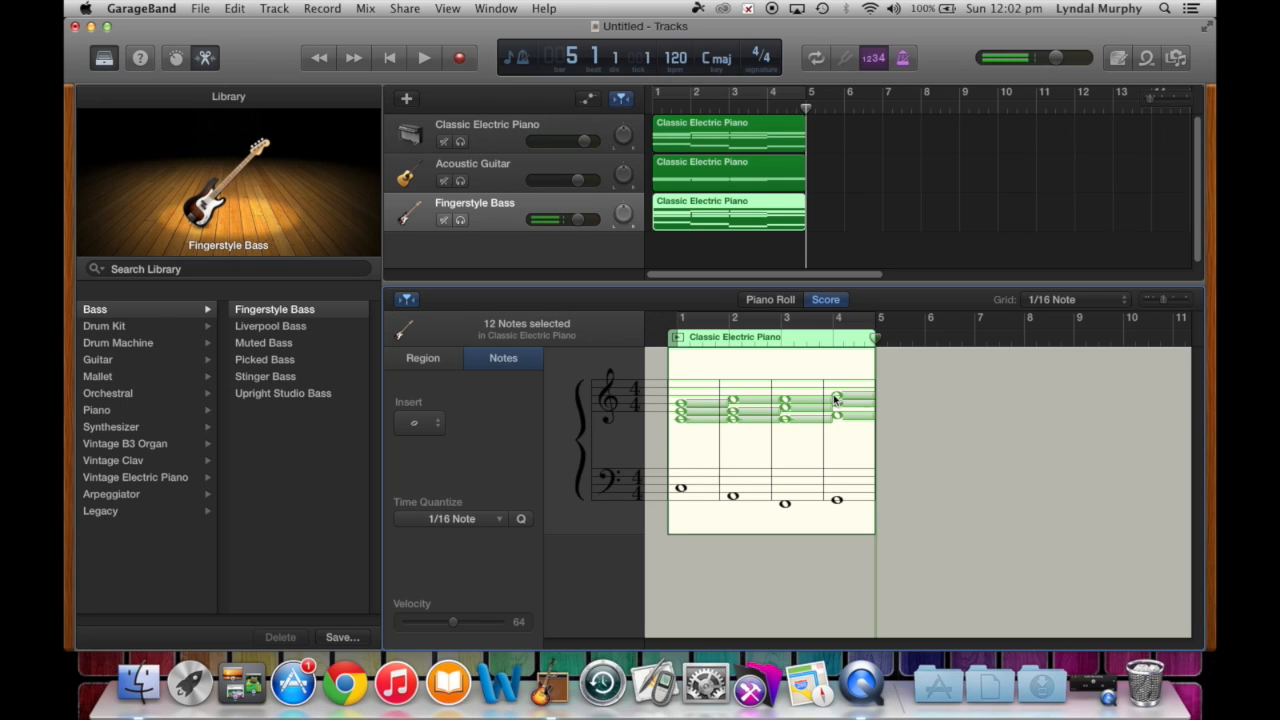
pyautogui.press('Delete')
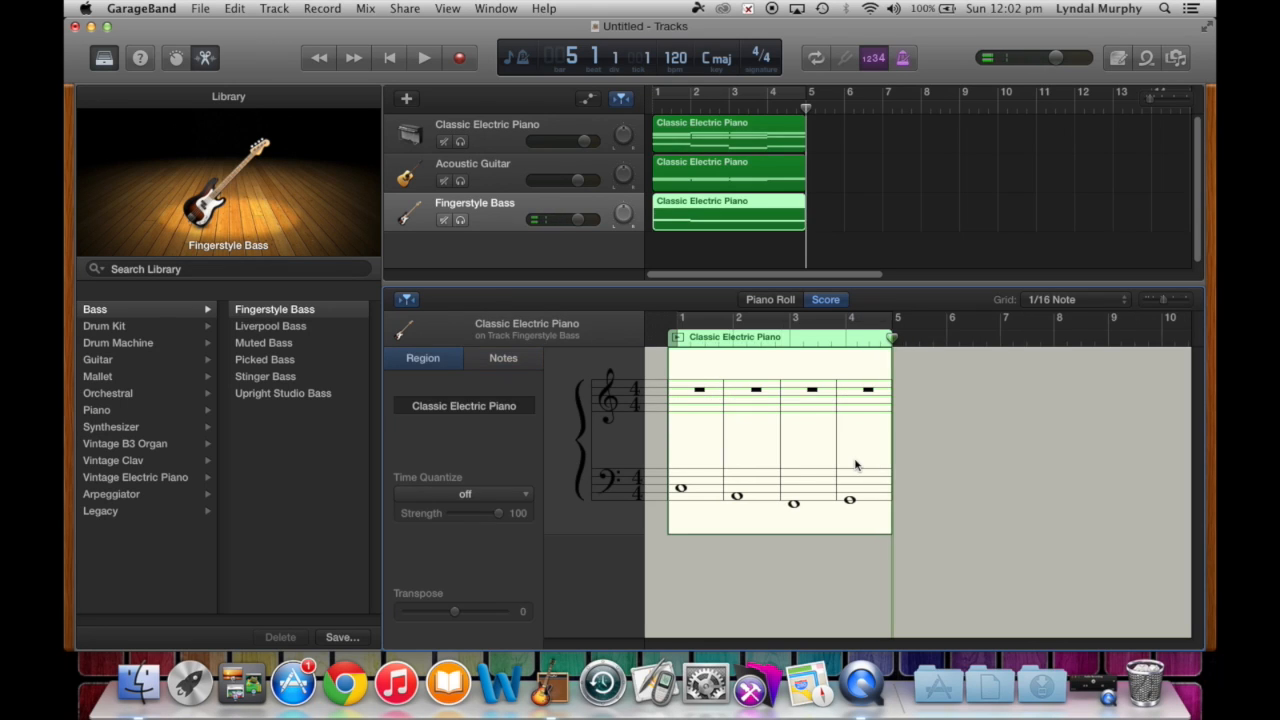
pyautogui.click(612, 490)
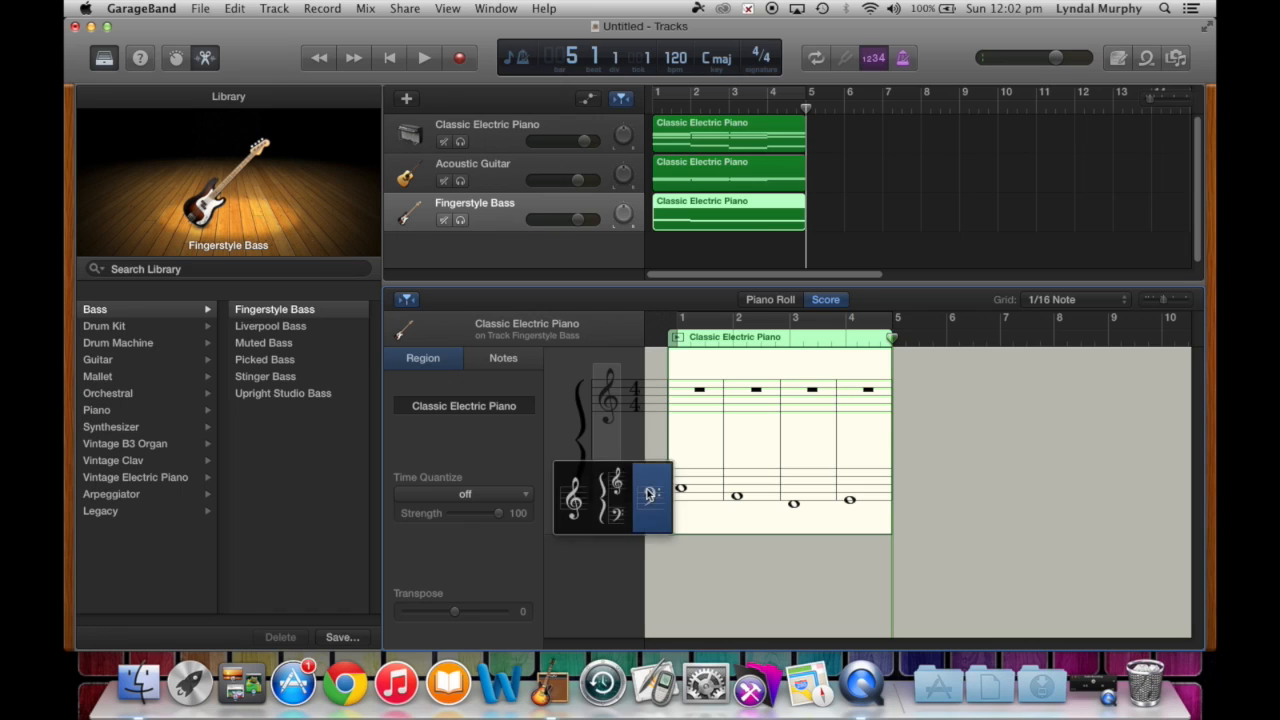
pyautogui.click(648, 494)
# Play the piano, guitar and bass tracks together from the start and stop near the end of bar 4
pyautogui.click(387, 59)
pyautogui.press('XF86AudioRaiseVolume')
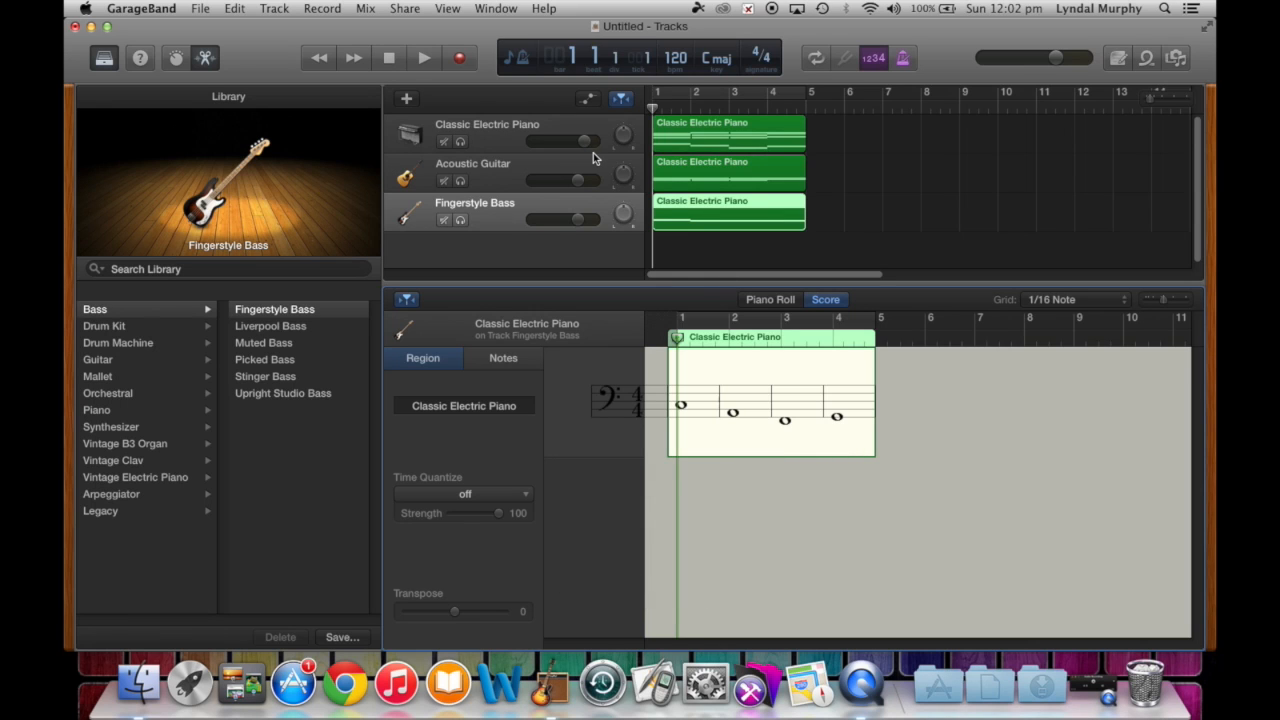
pyautogui.press('space')
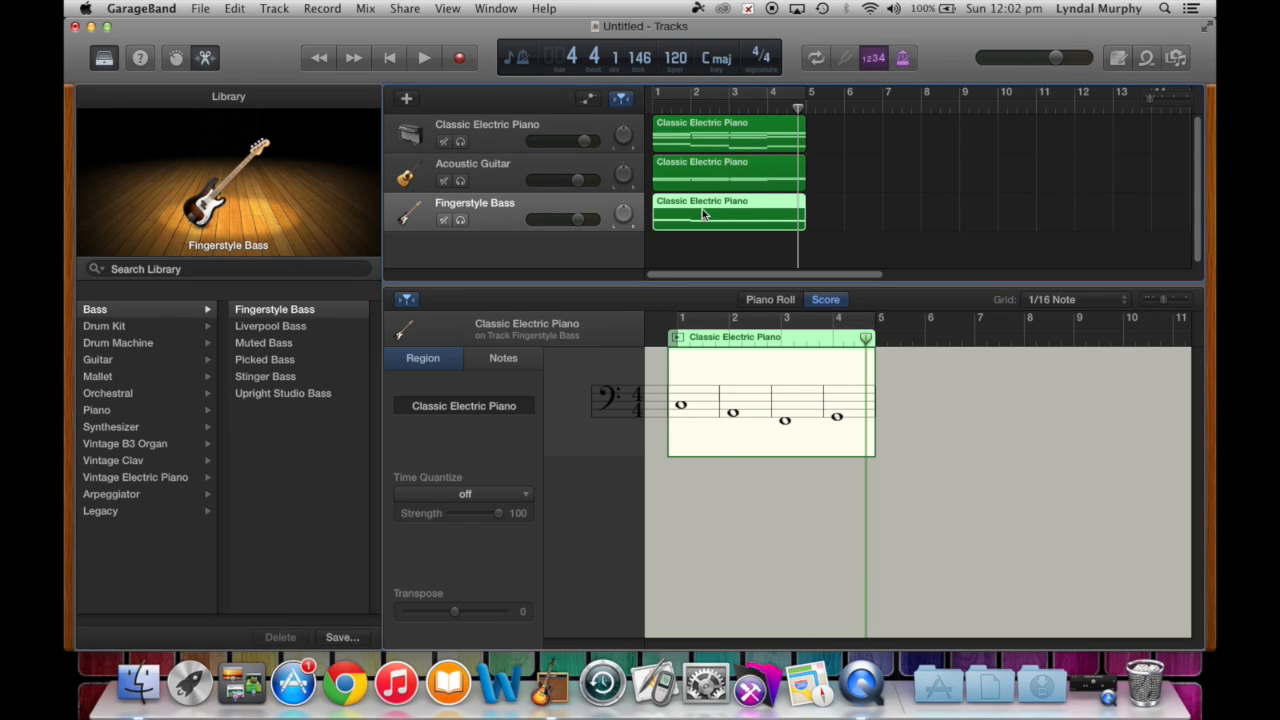
# Copy the piano and guitar regions together and paste them twice in a row starting at bar 5
pyautogui.moveTo(707, 214)
pyautogui.mouseDown()
pyautogui.moveTo(865, 216)
pyautogui.moveTo(701, 217)
pyautogui.mouseUp()
pyautogui.click(756, 141)
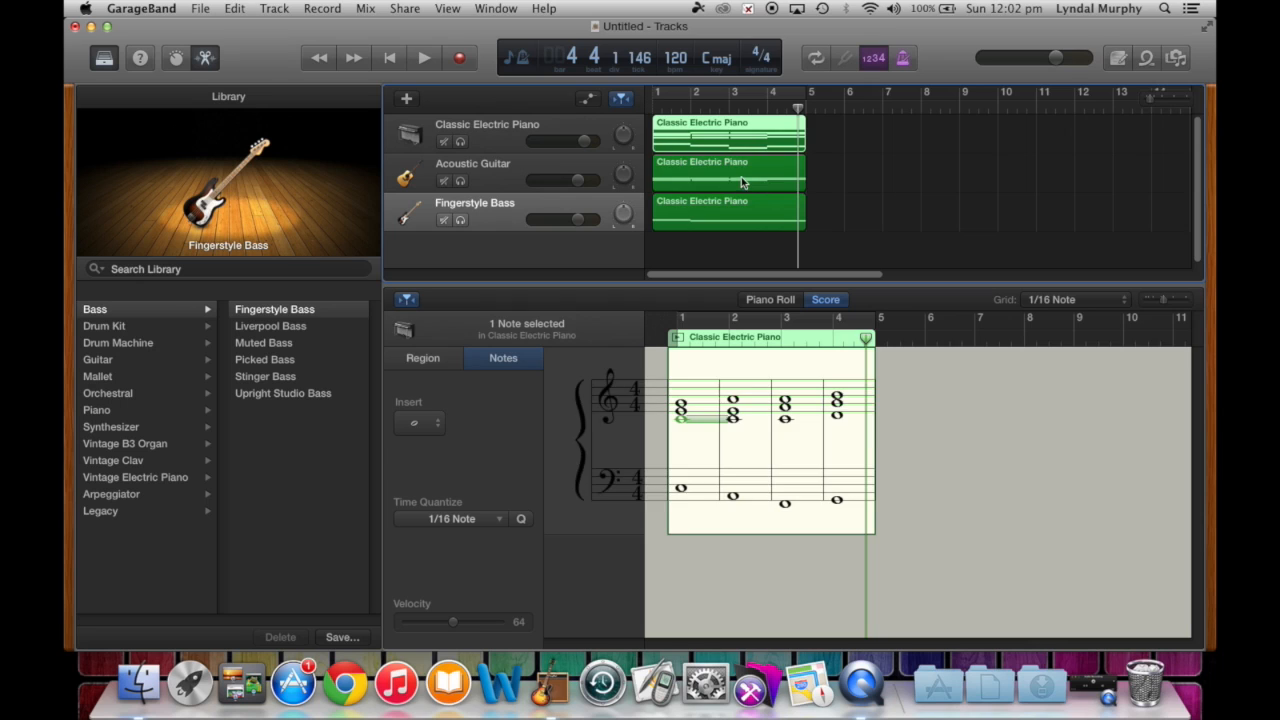
pyautogui.click(743, 182)
pyautogui.click(809, 110)
pyautogui.press('super+v')
pyautogui.press('super+v')
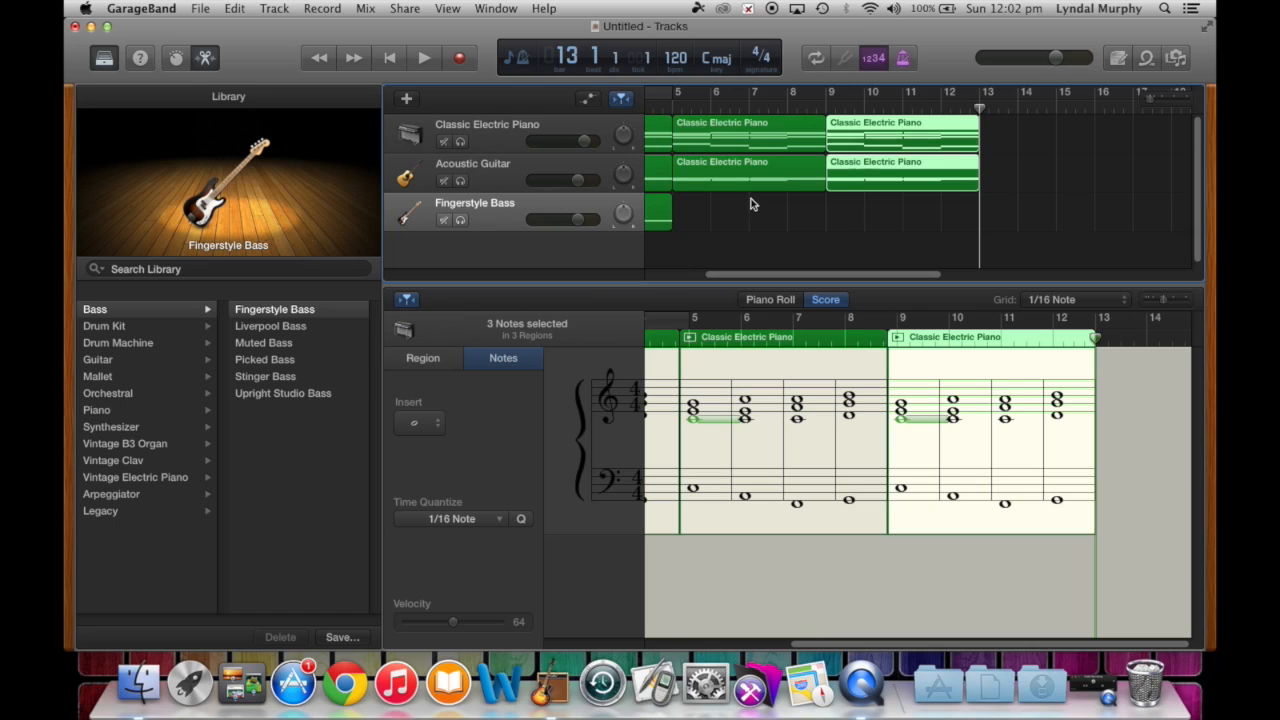
# Move the playhead back to bar 5 and show Musical Typing for the Fingerstyle Bass track
pyautogui.hscroll(-5, 752, 204)
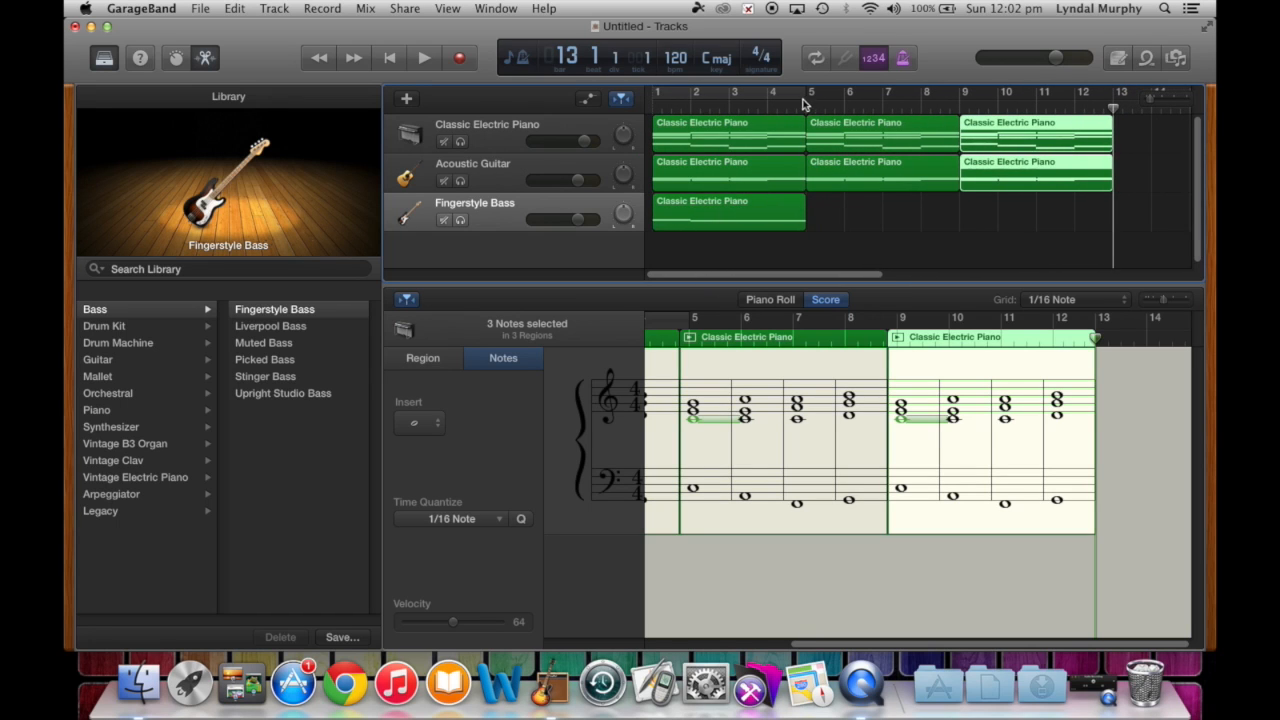
pyautogui.click(807, 110)
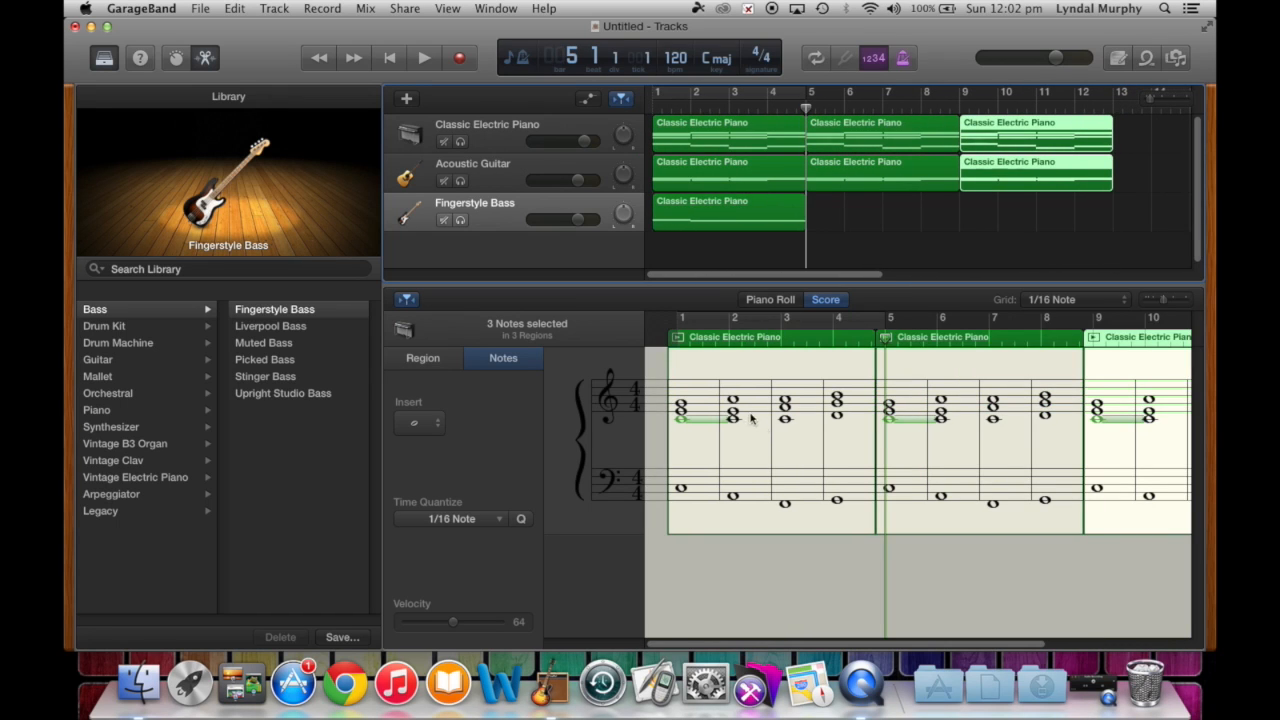
pyautogui.click(539, 207)
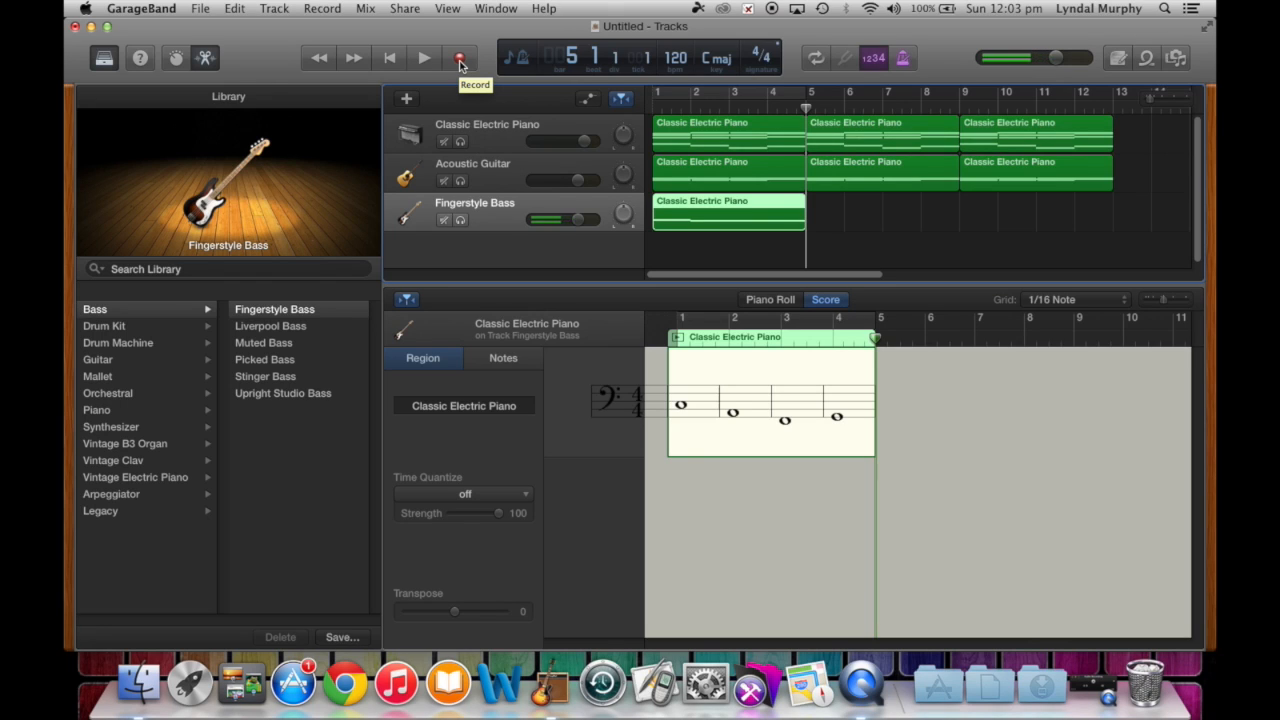
pyautogui.click(494, 9)
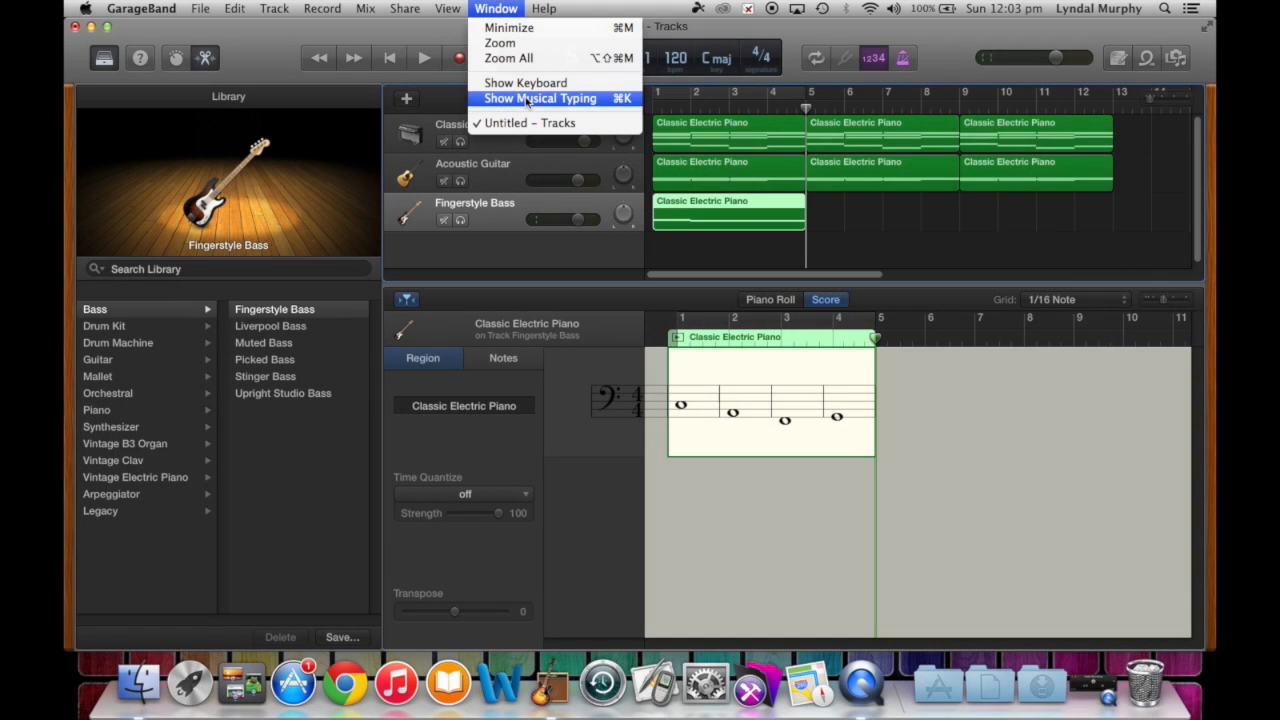
pyautogui.click(528, 98)
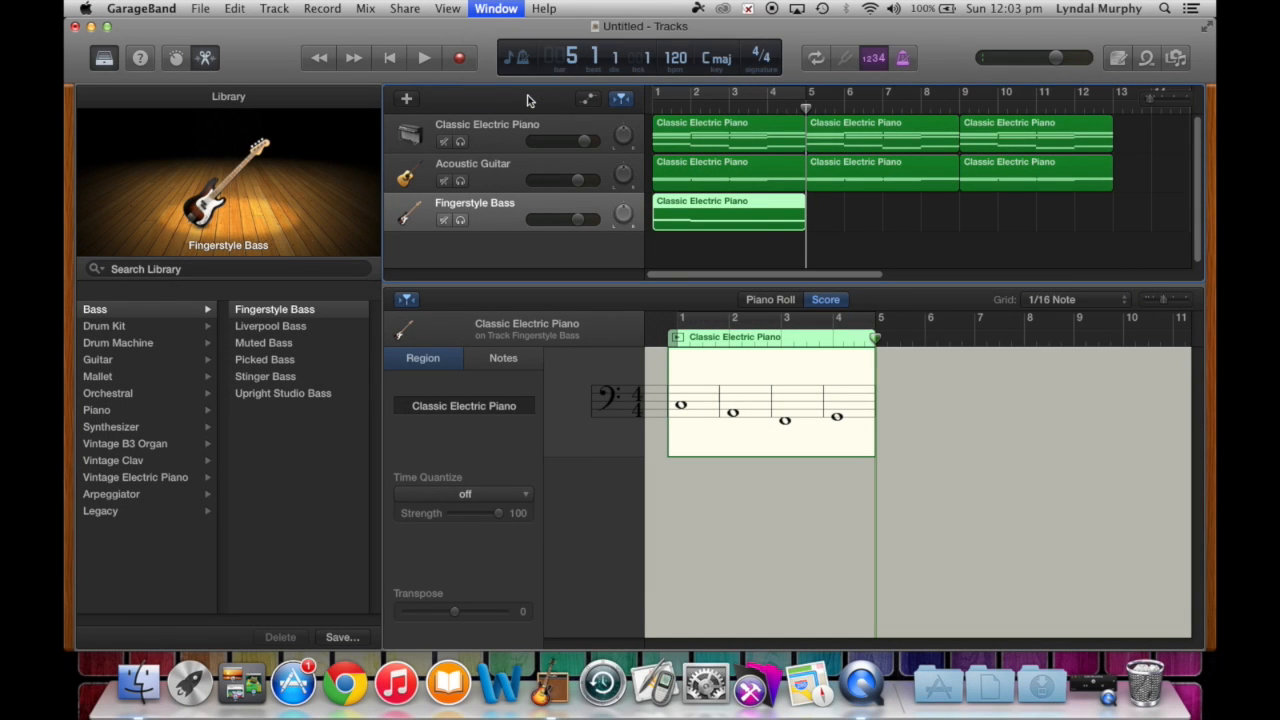
# Try out the C, A, G and F bass notes in Musical Typing and move its window clear of the score
pyautogui.press('k')
pyautogui.press('h')
pyautogui.press('g')
pyautogui.press('f')
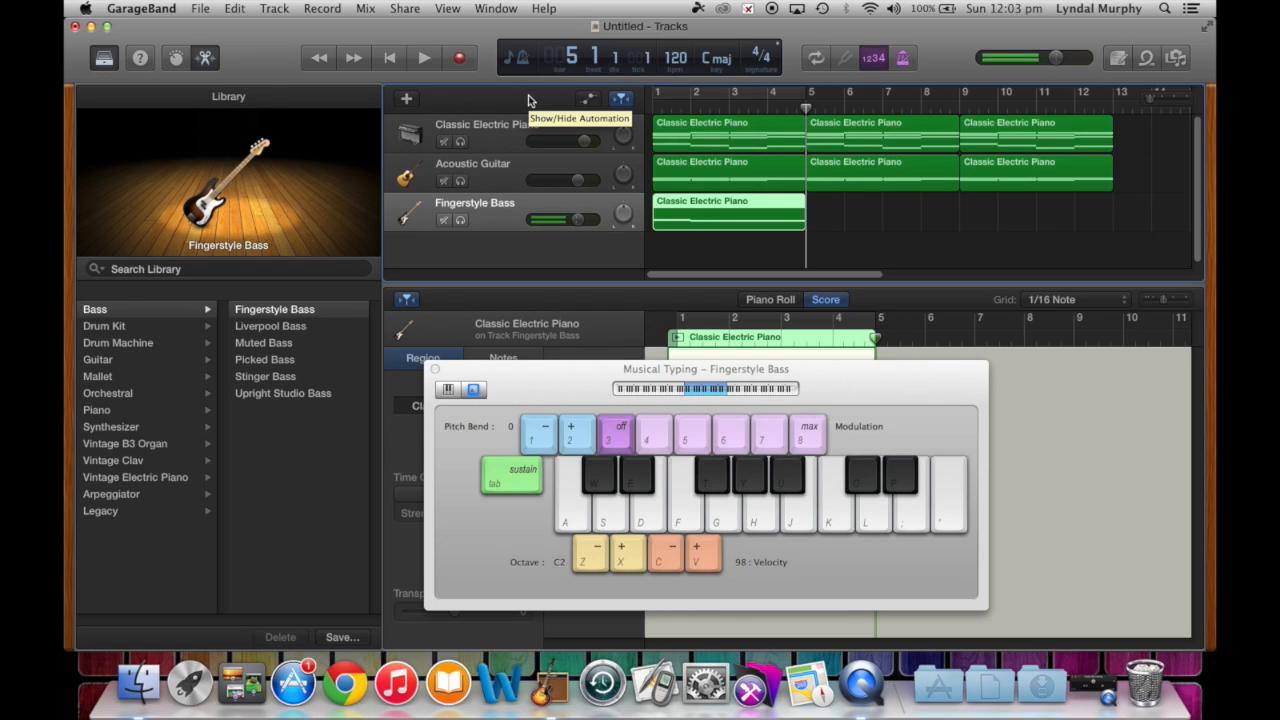
pyautogui.press('g')
pyautogui.moveTo(904, 385); pyautogui.dragTo(576, 373)
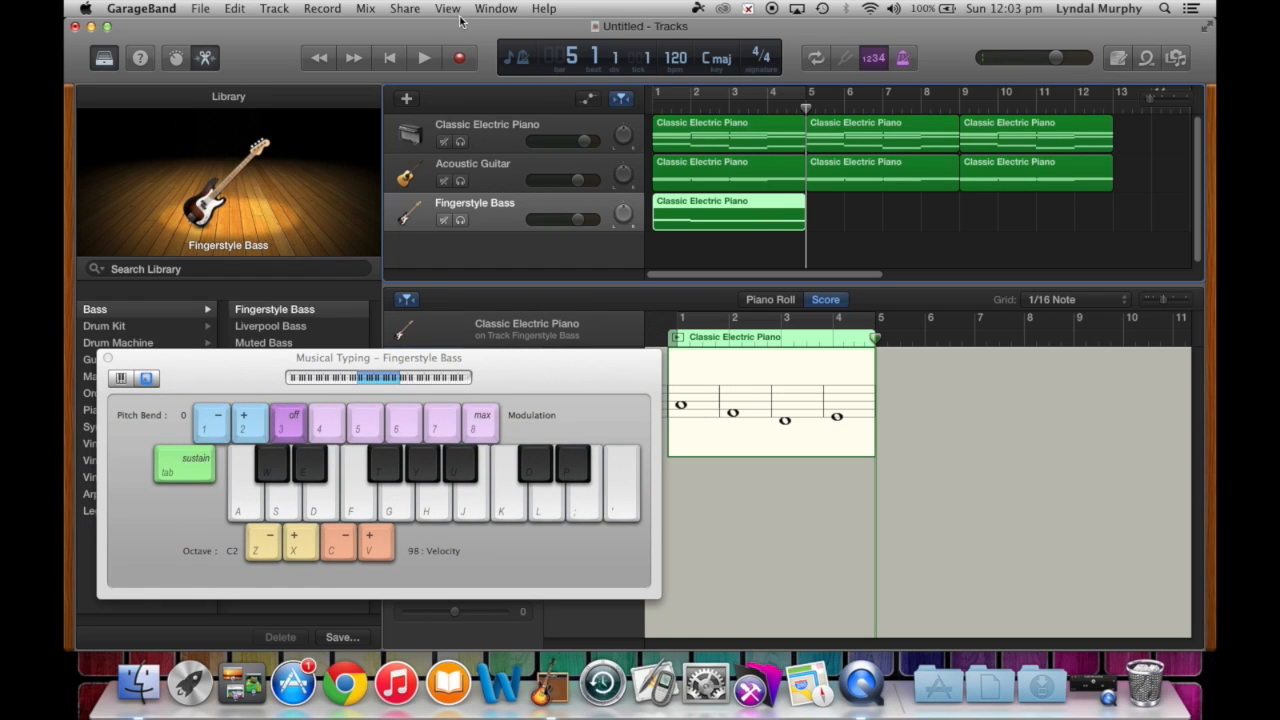
# Record a rhythmic C-A-F-G bass line twice over bars 5 to 12 on the Fingerstyle Bass track, ending on C in bar 13
pyautogui.click(466, 62)
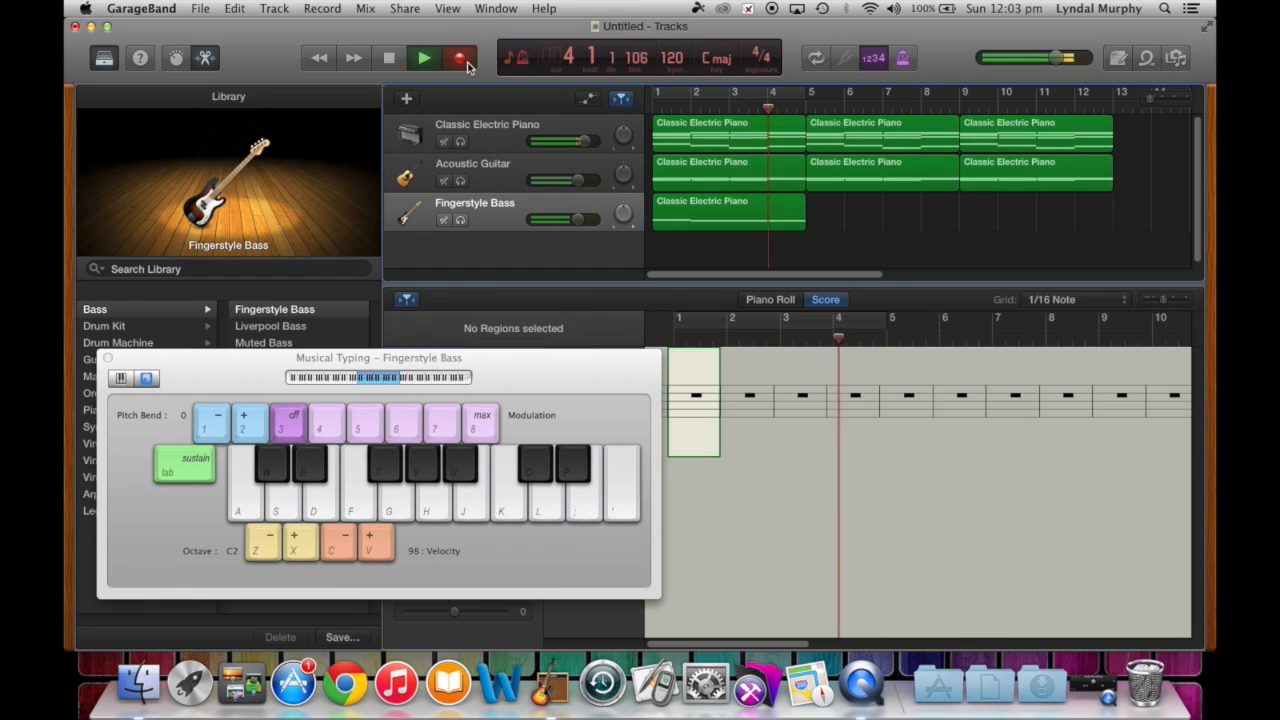
pyautogui.press('k')
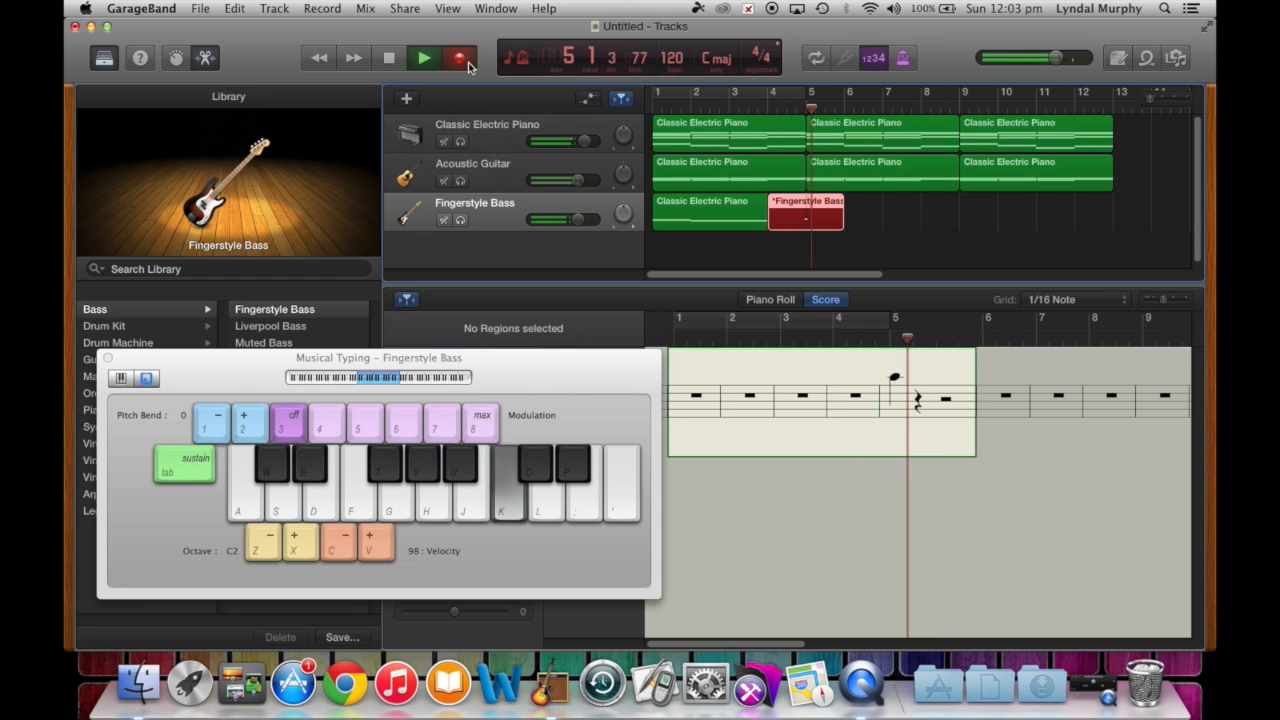
pyautogui.press('k')
pyautogui.press('k')
pyautogui.press('k')
pyautogui.press('j')
pyautogui.press('h')
pyautogui.press('h')
pyautogui.press('h')
pyautogui.press('h')
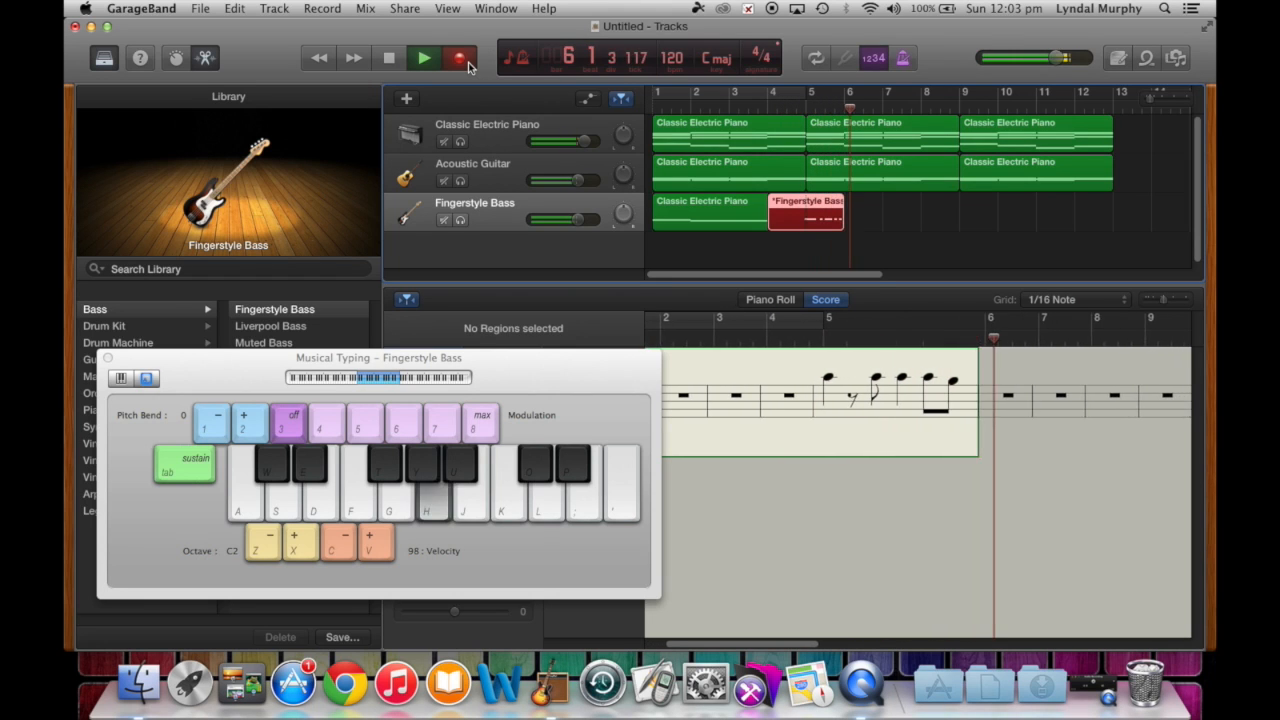
pyautogui.press('g')
pyautogui.press('f')
pyautogui.press('f')
pyautogui.press('f')
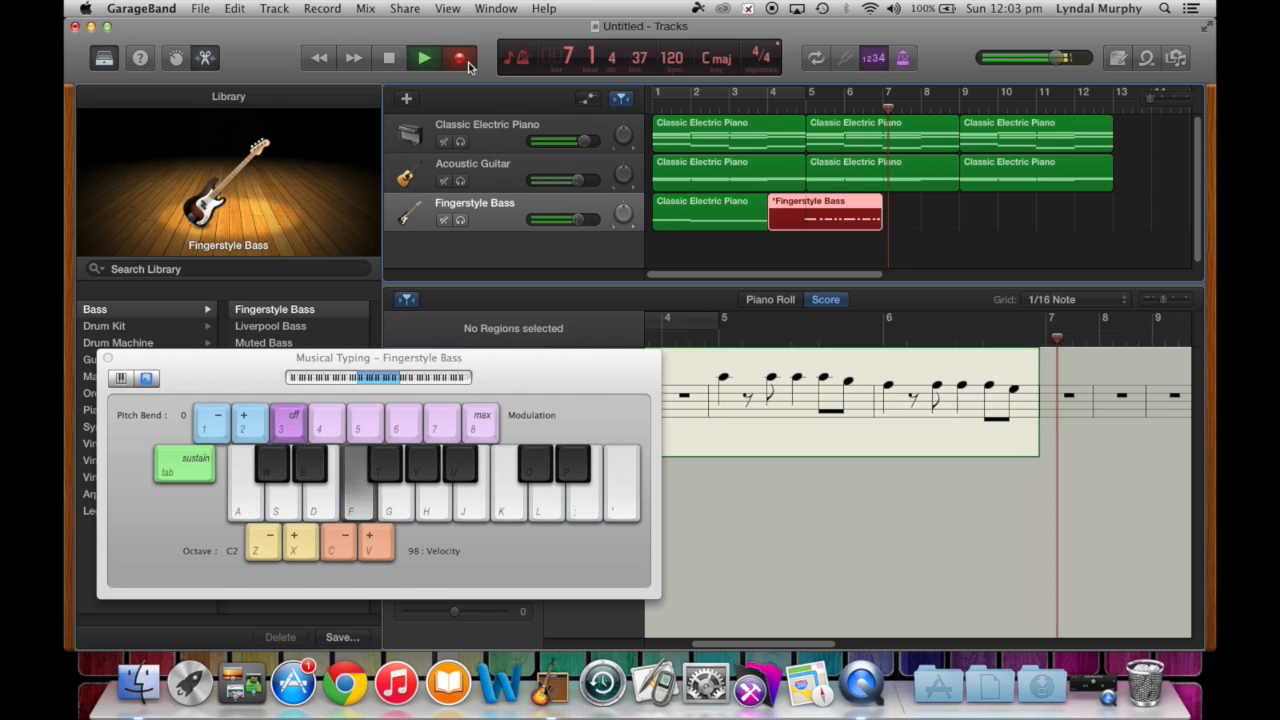
pyautogui.press('t')
pyautogui.press('g')
pyautogui.press('g')
pyautogui.press('g')
pyautogui.press('g')
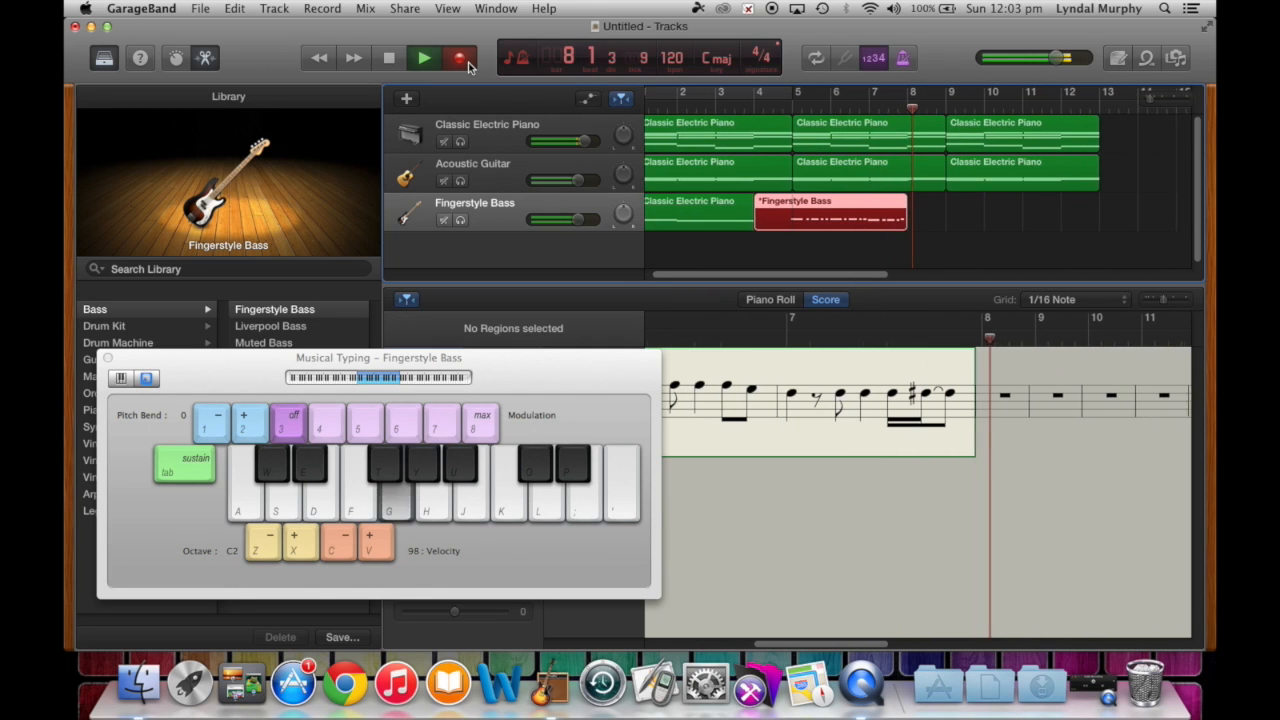
pyautogui.press('k')
pyautogui.press('k')
pyautogui.press('k')
pyautogui.press('k')
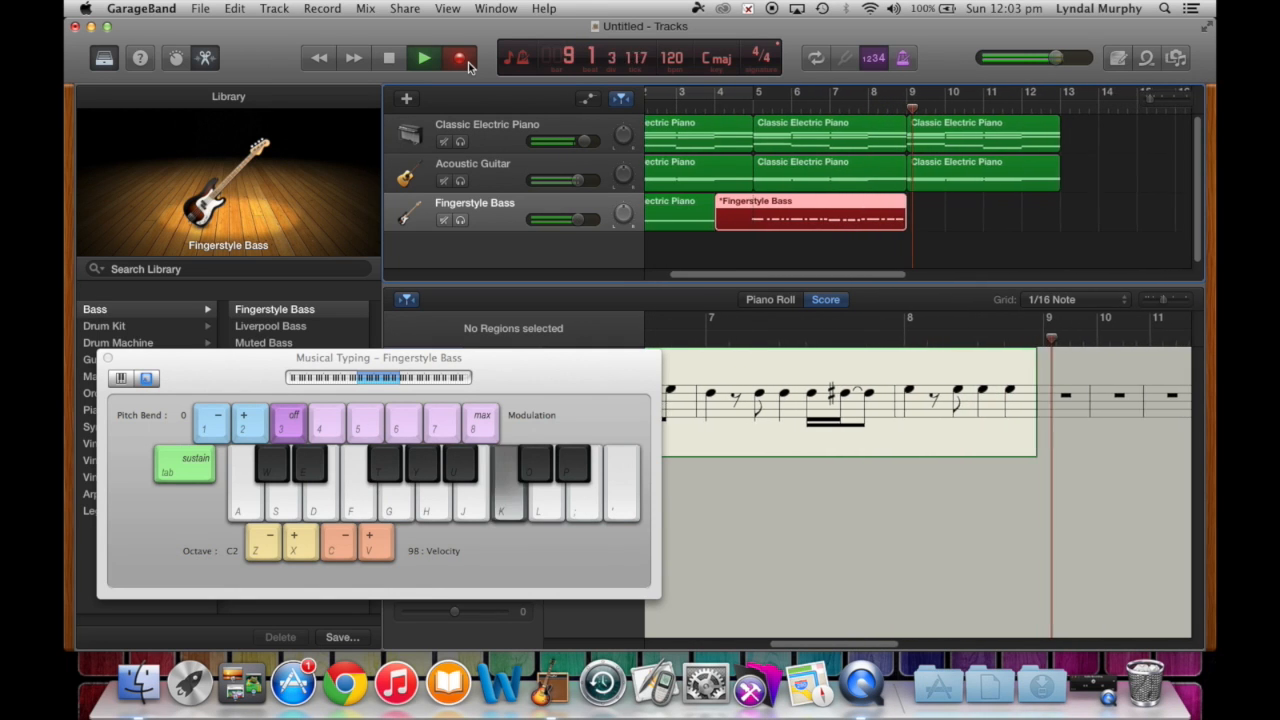
pyautogui.press('h')
pyautogui.press('h')
pyautogui.press('h')
pyautogui.press('h')
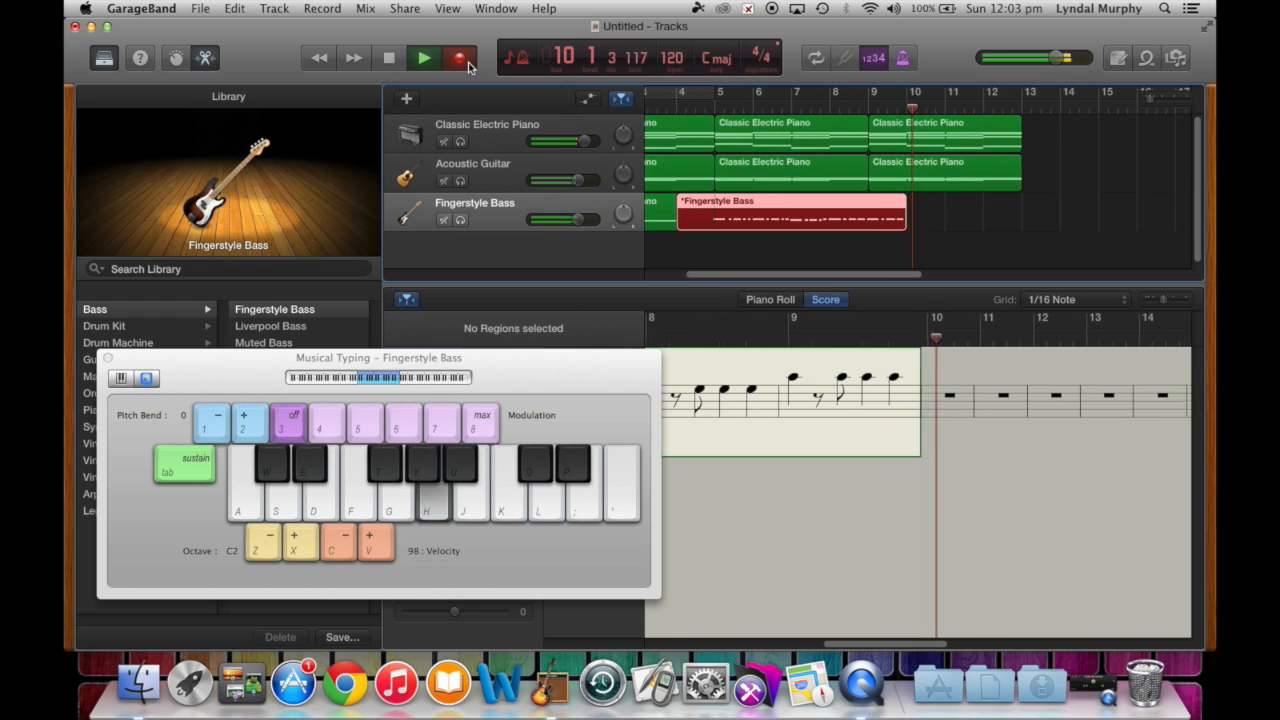
pyautogui.press('f')
pyautogui.press('f')
pyautogui.press('f')
pyautogui.press('f')
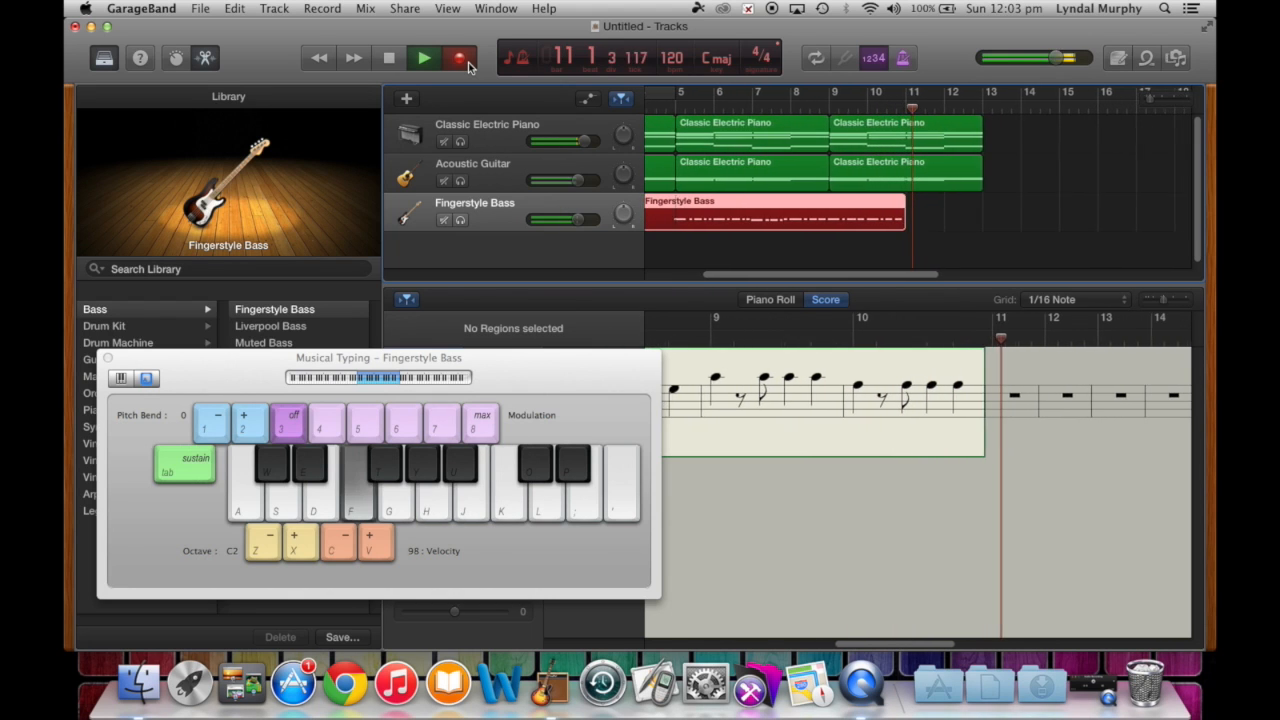
pyautogui.press('g')
pyautogui.press('g')
pyautogui.press('g')
pyautogui.press('g')
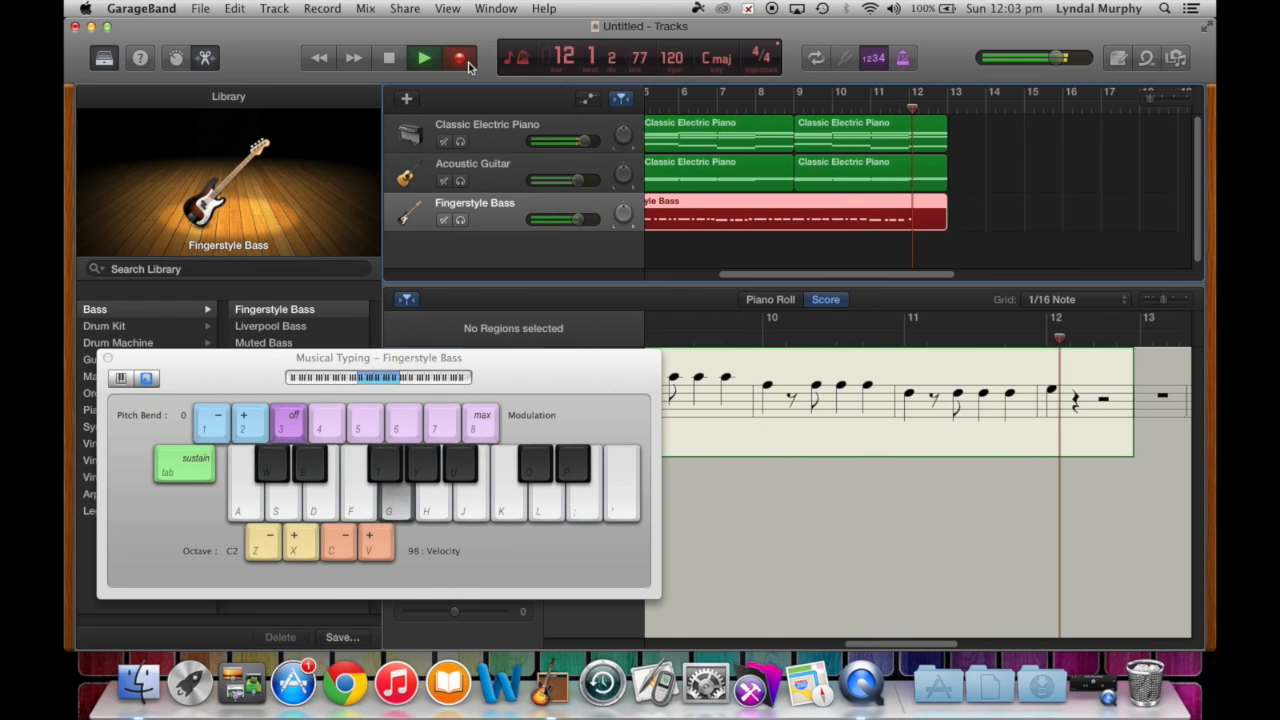
pyautogui.press('k')
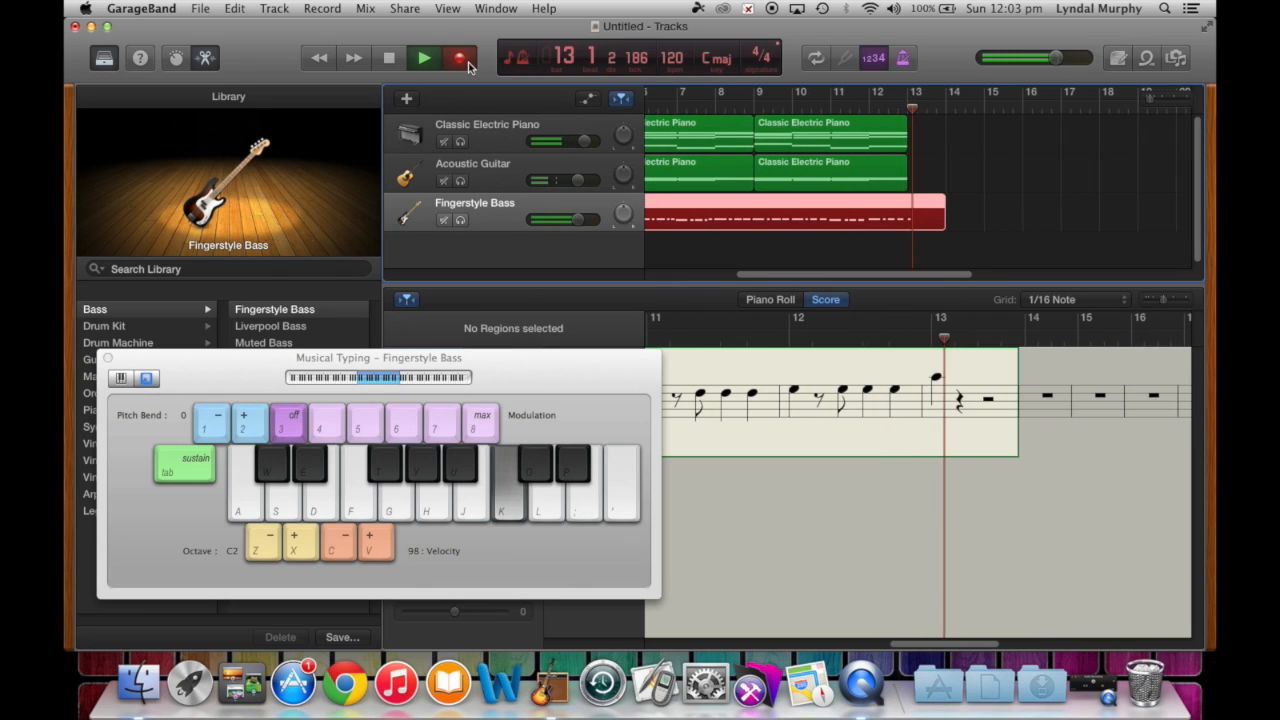
pyautogui.click(466, 64)
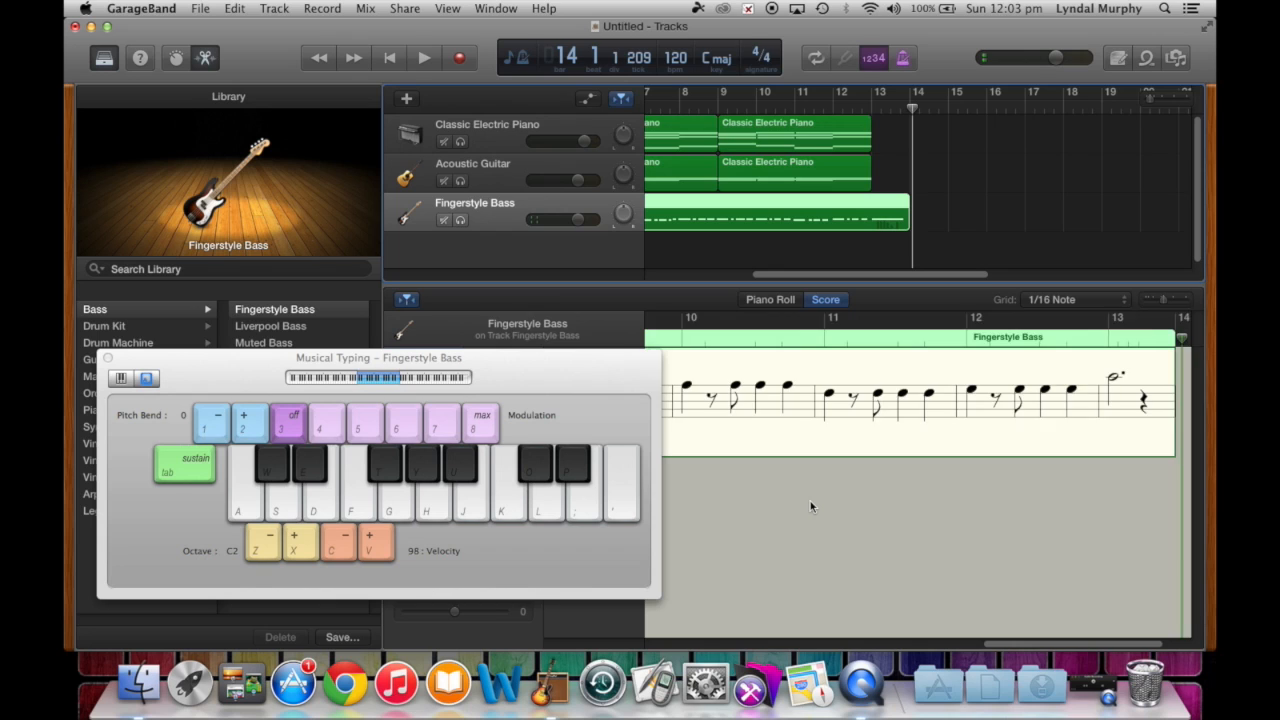
# Review the recorded bass line's notes in the score from bar 5 and its region in the timeline
pyautogui.hscroll(-10, 810, 507)
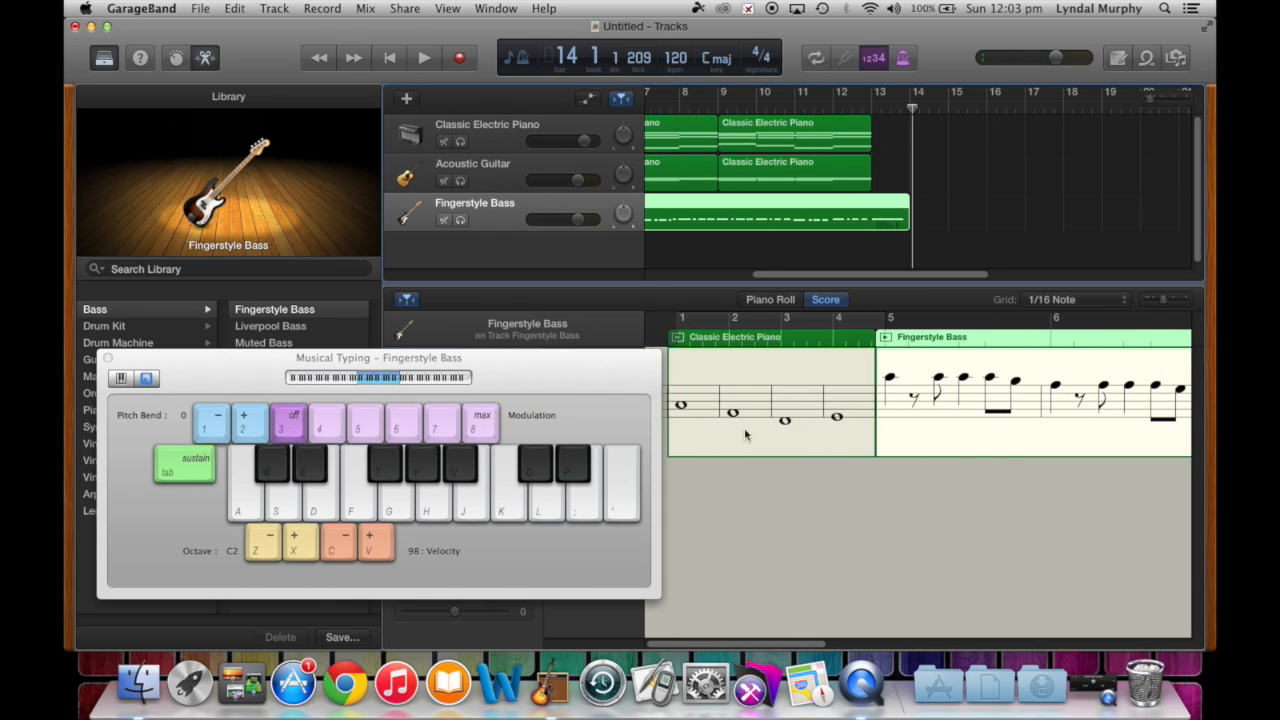
pyautogui.hscroll(5, 1004, 441)
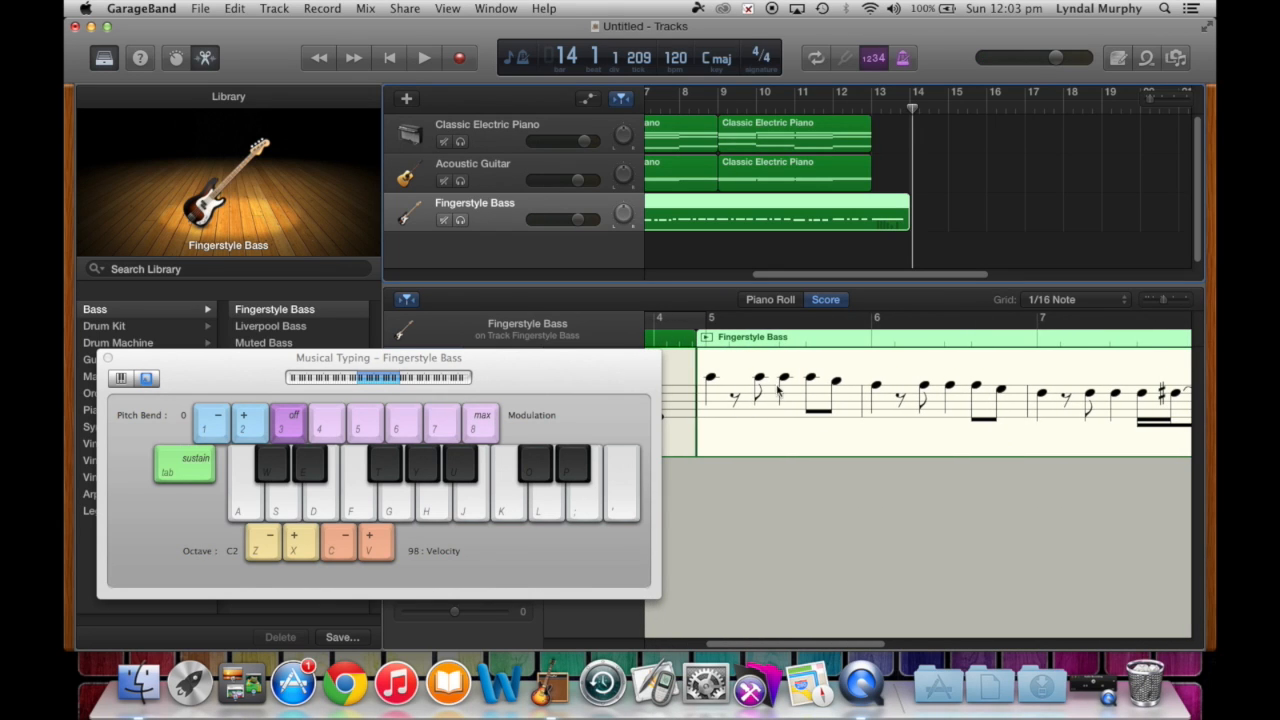
pyautogui.hscroll(3, 887, 393)
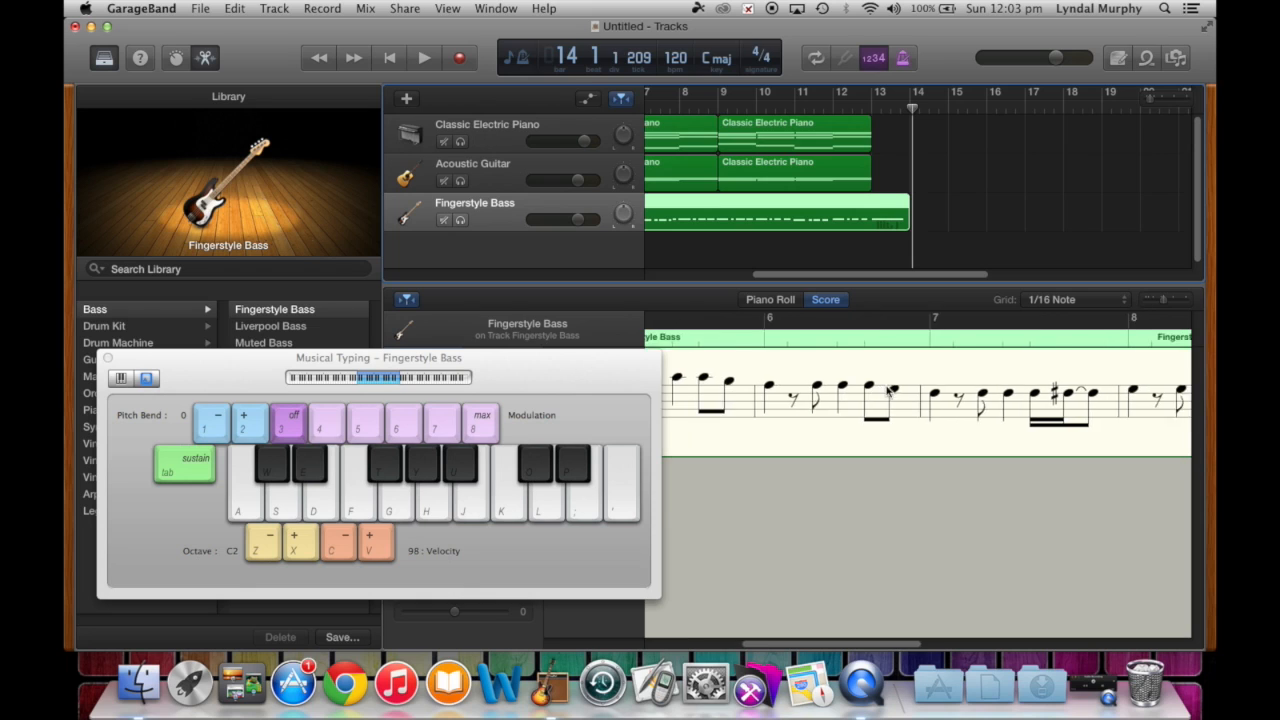
pyautogui.hscroll(5, 997, 400)
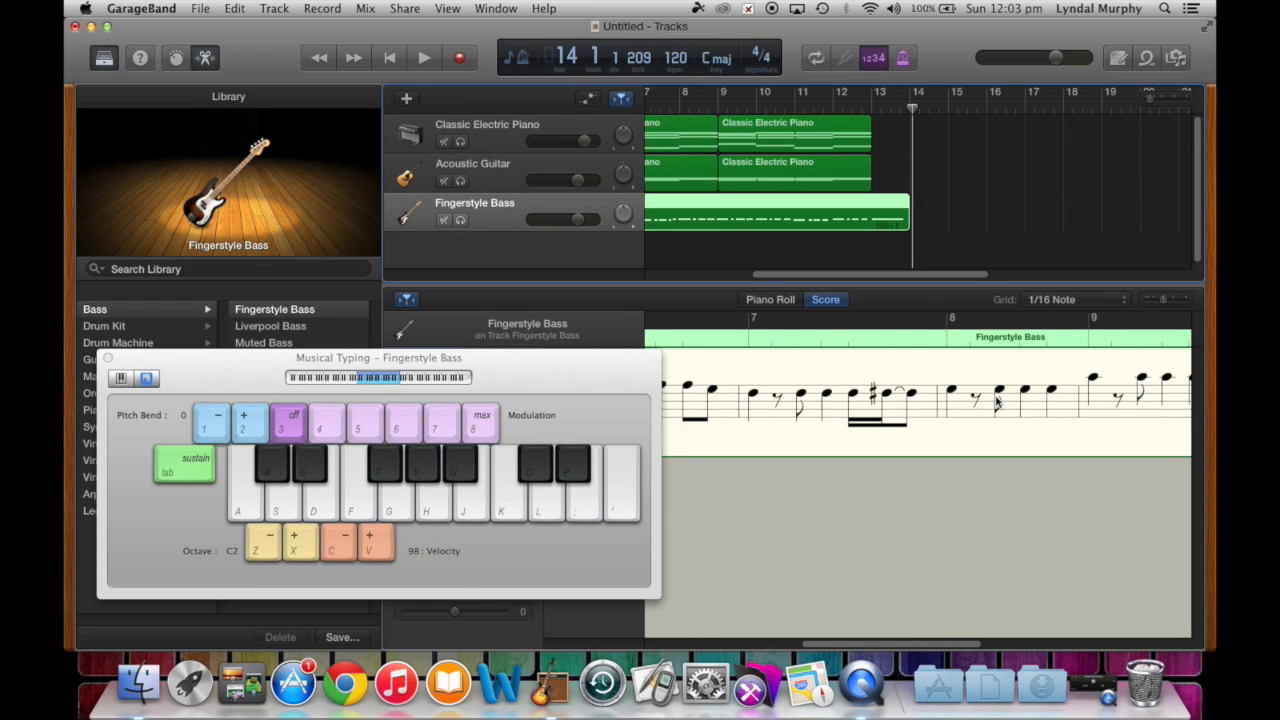
pyautogui.hscroll(-10, 997, 400)
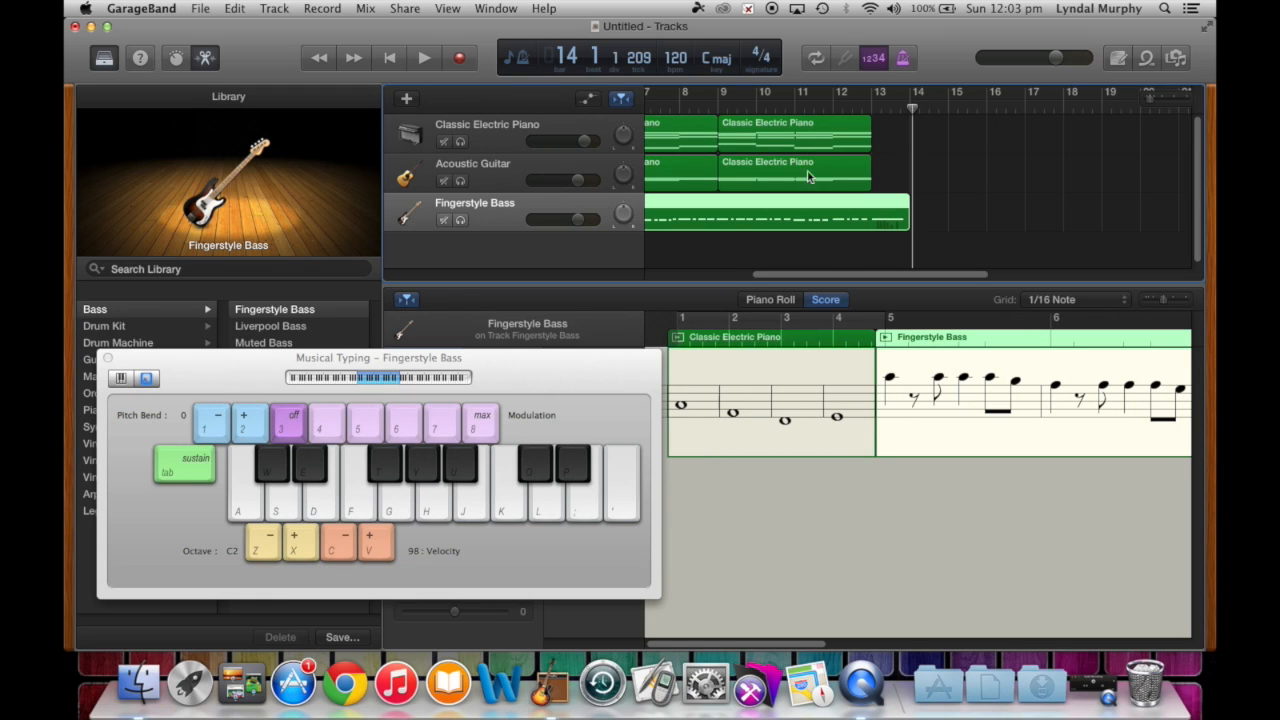
pyautogui.hscroll(-6, 849, 178)
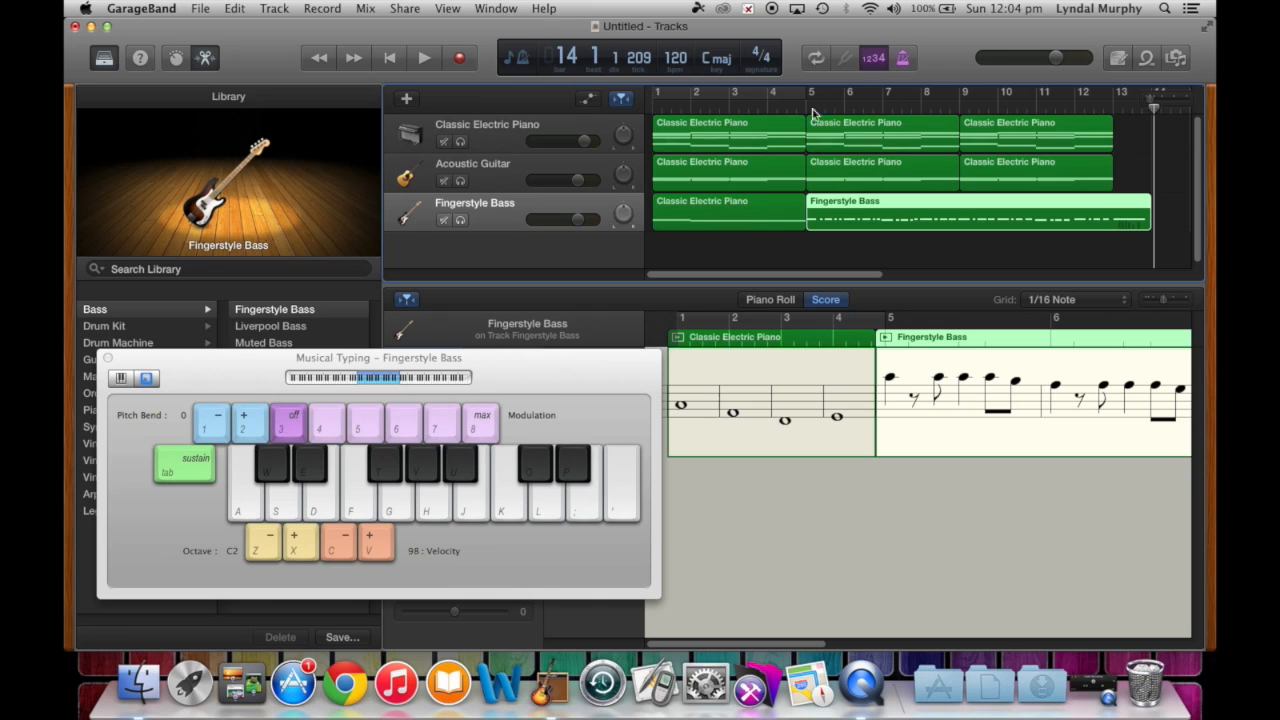
# Show the Apple Loops filtered to All Drums and preview Classic Rock Beat 04 and Classic Rock Beat 01
pyautogui.click(1146, 58)
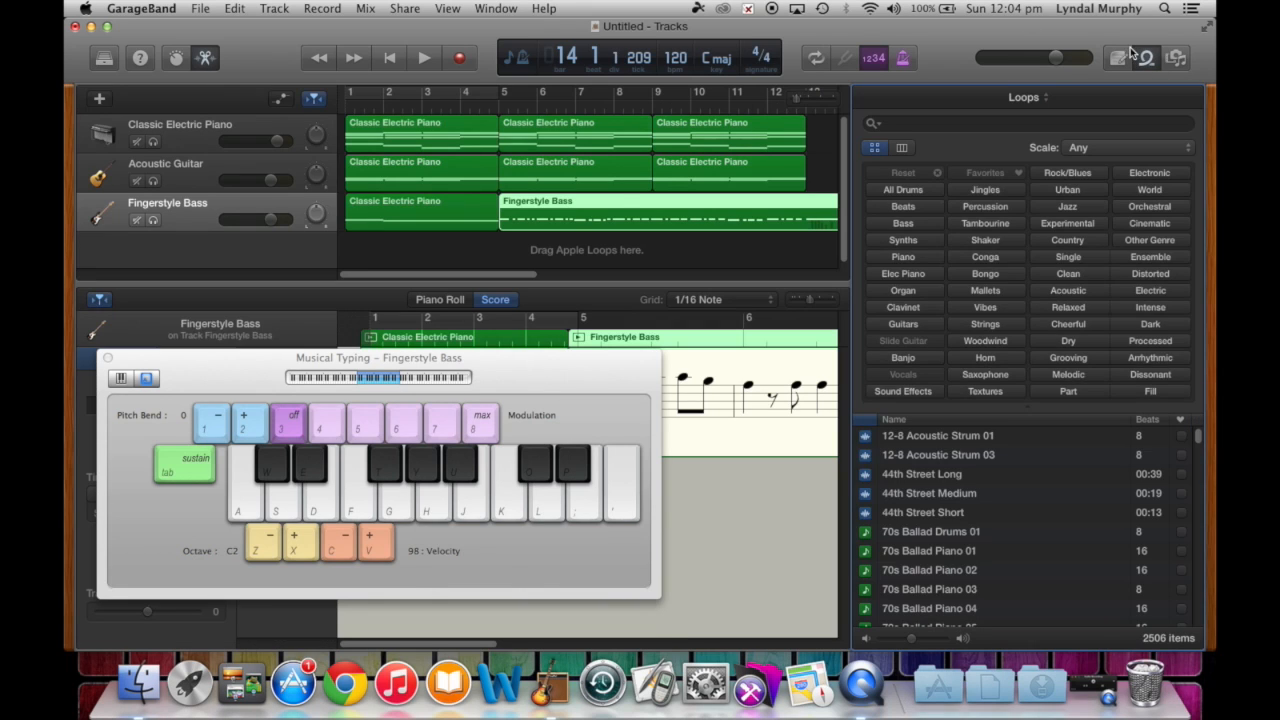
pyautogui.click(902, 190)
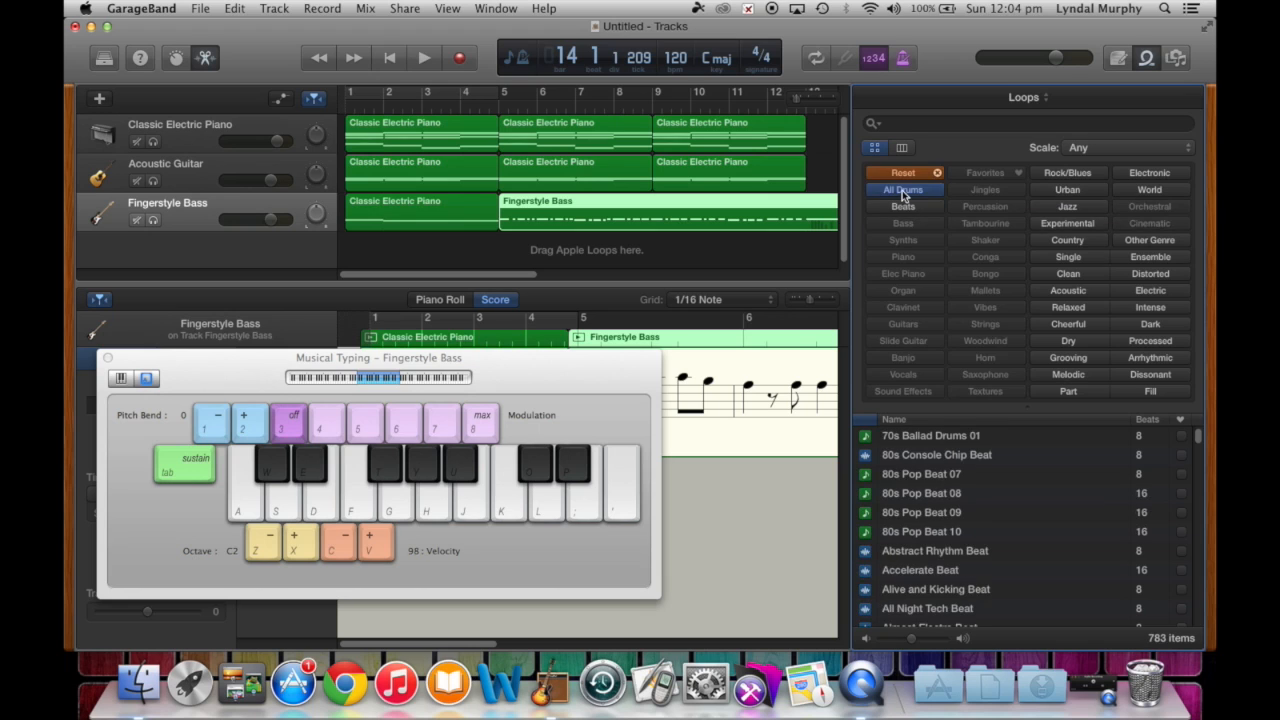
pyautogui.scroll(-10, 986, 500)
pyautogui.scroll(-10, 984, 510)
pyautogui.scroll(6, 981, 507)
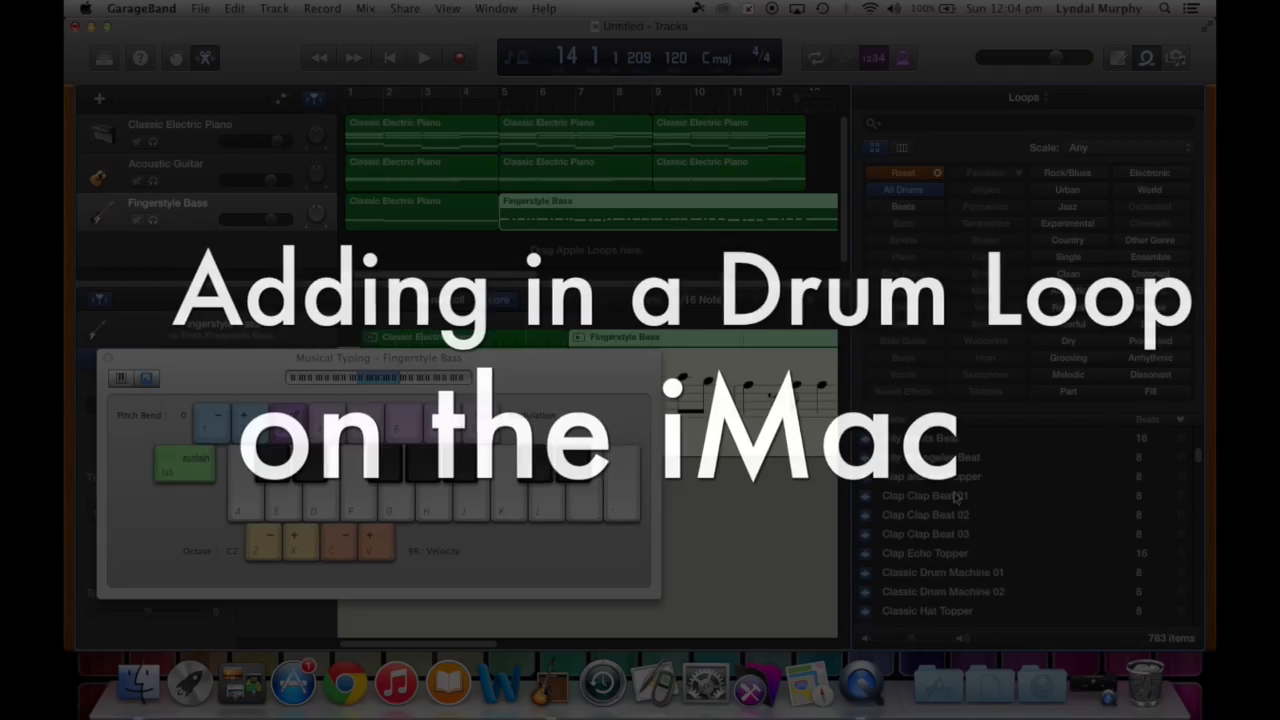
pyautogui.scroll(-5, 955, 497)
pyautogui.click(933, 452)
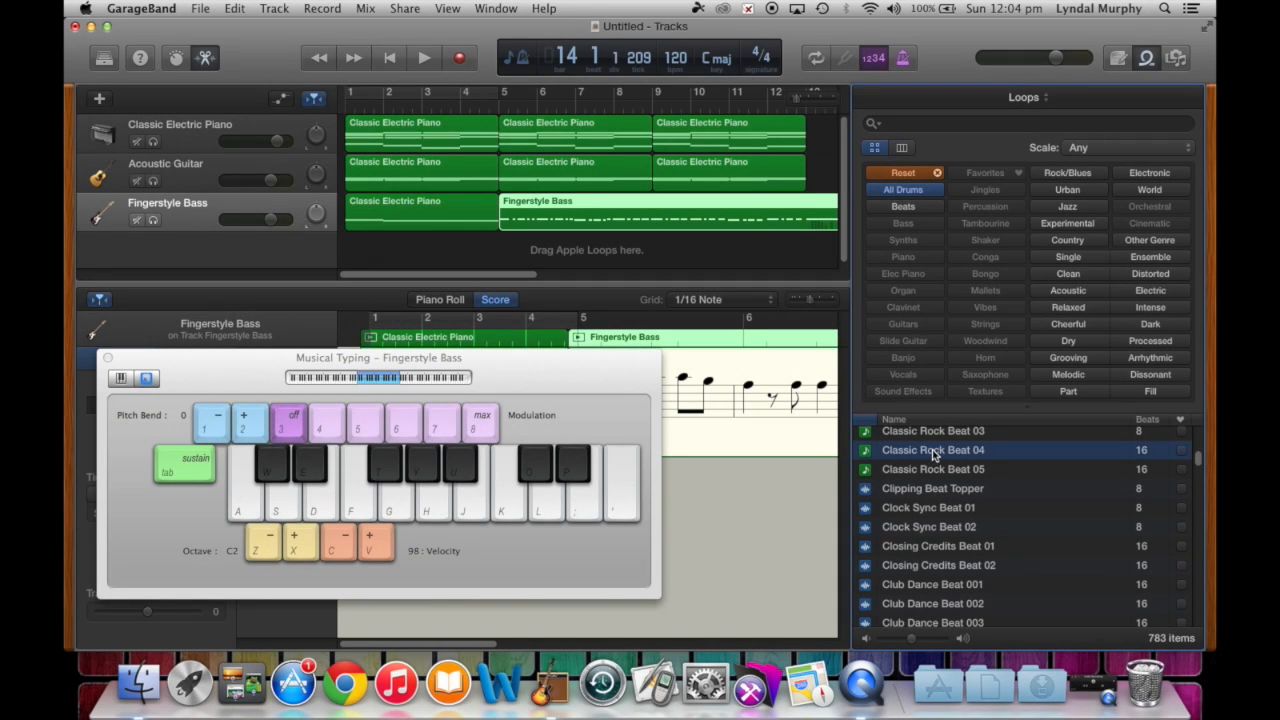
pyautogui.scroll(3, 932, 452)
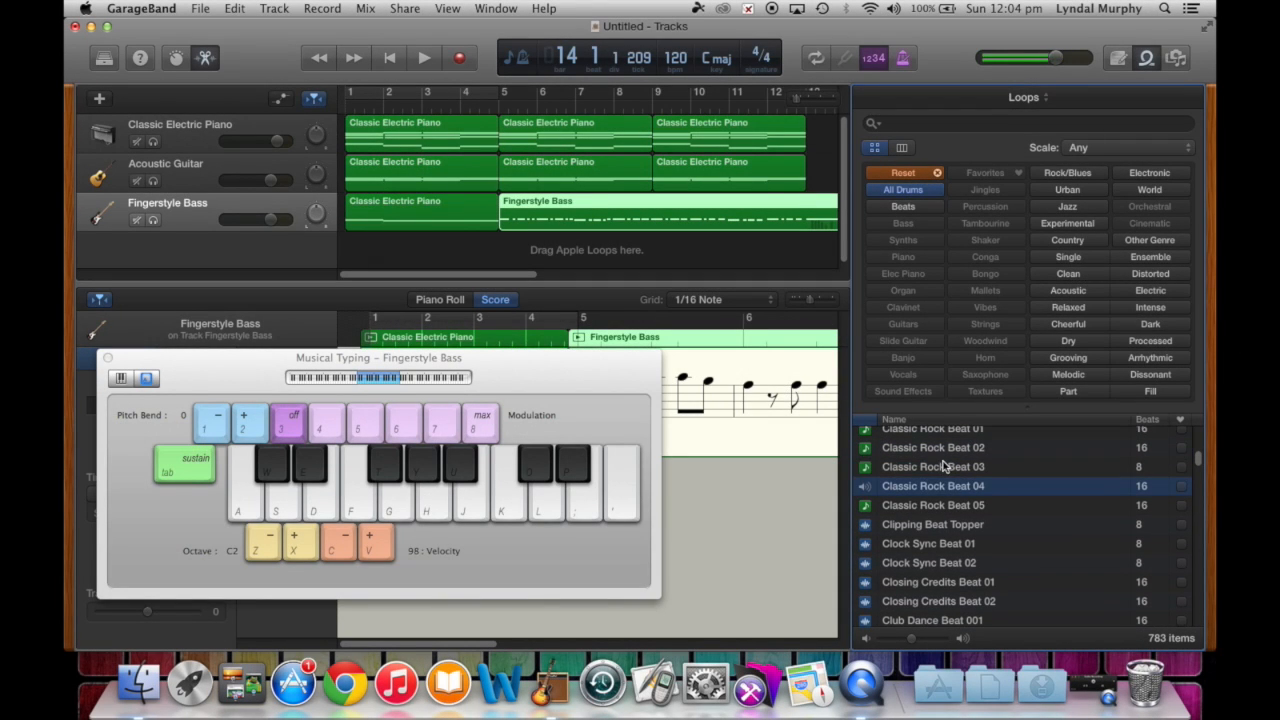
pyautogui.click(938, 445)
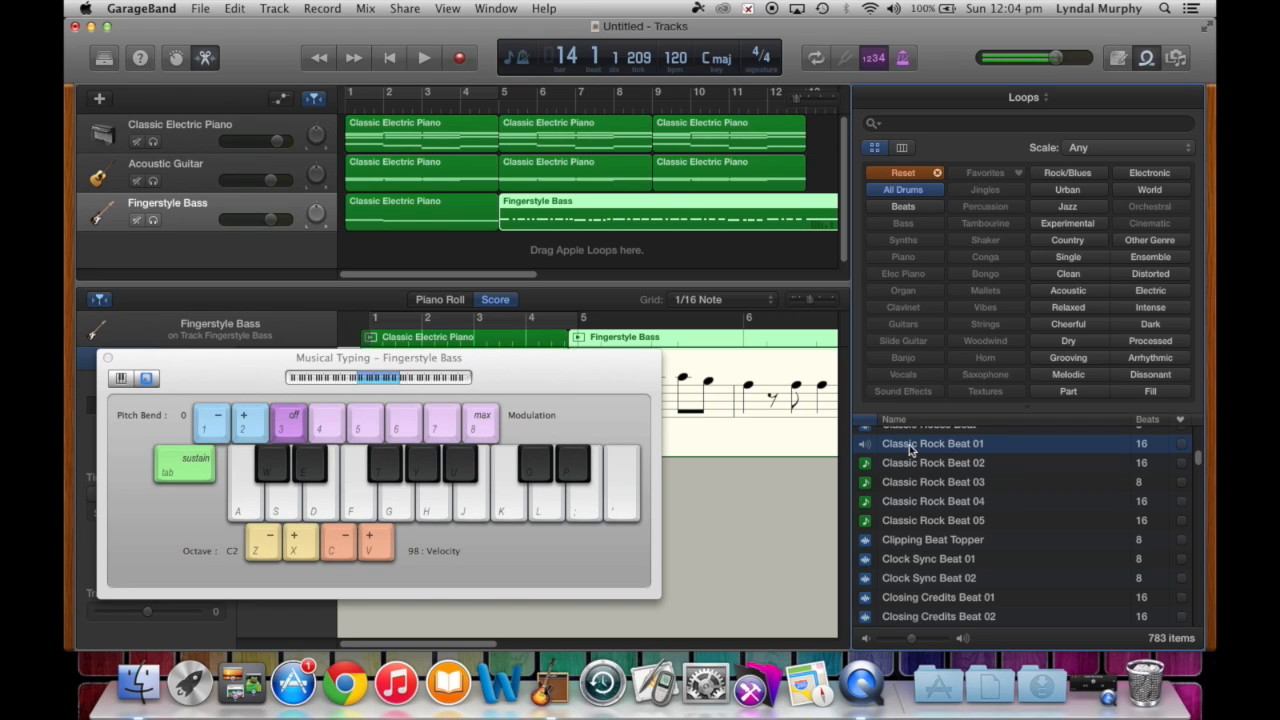
# Add the Classic Rock Beat 01 loop on a new track at bar 1, below the bass, and close Musical Typing
pyautogui.moveTo(910, 445); pyautogui.dragTo(374, 242)
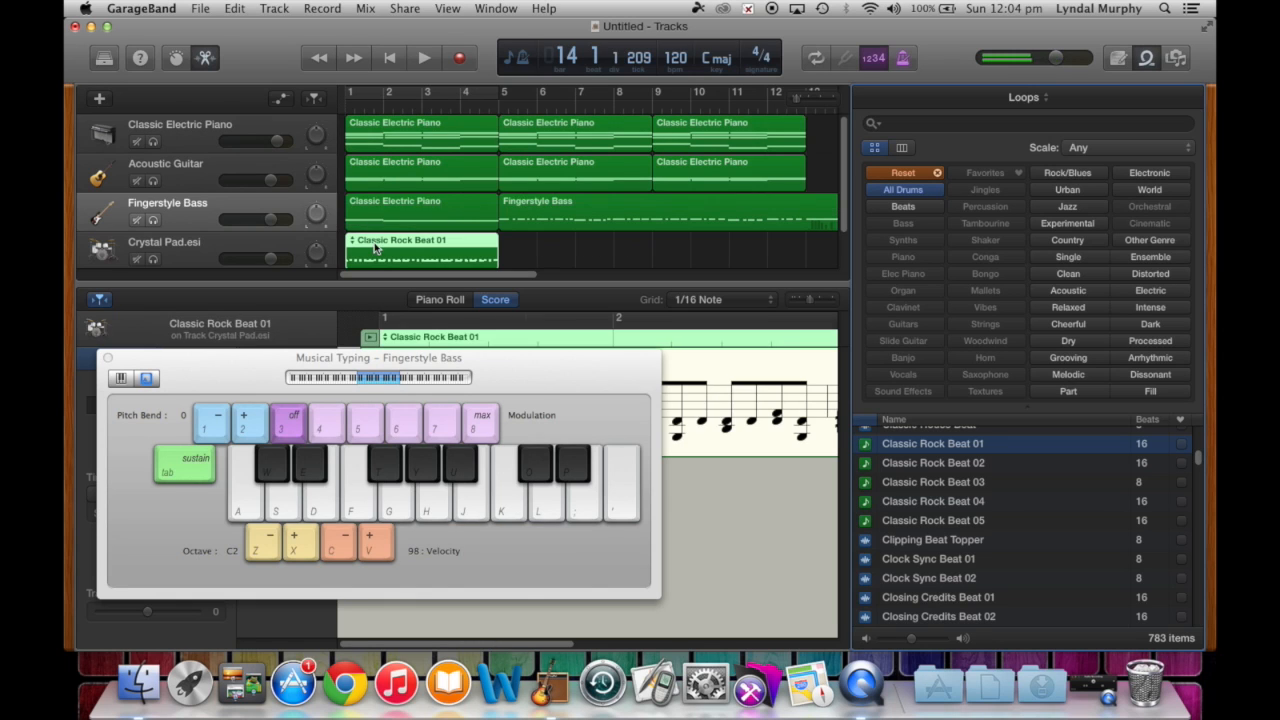
pyautogui.moveTo(553, 375); pyautogui.dragTo(686, 412)
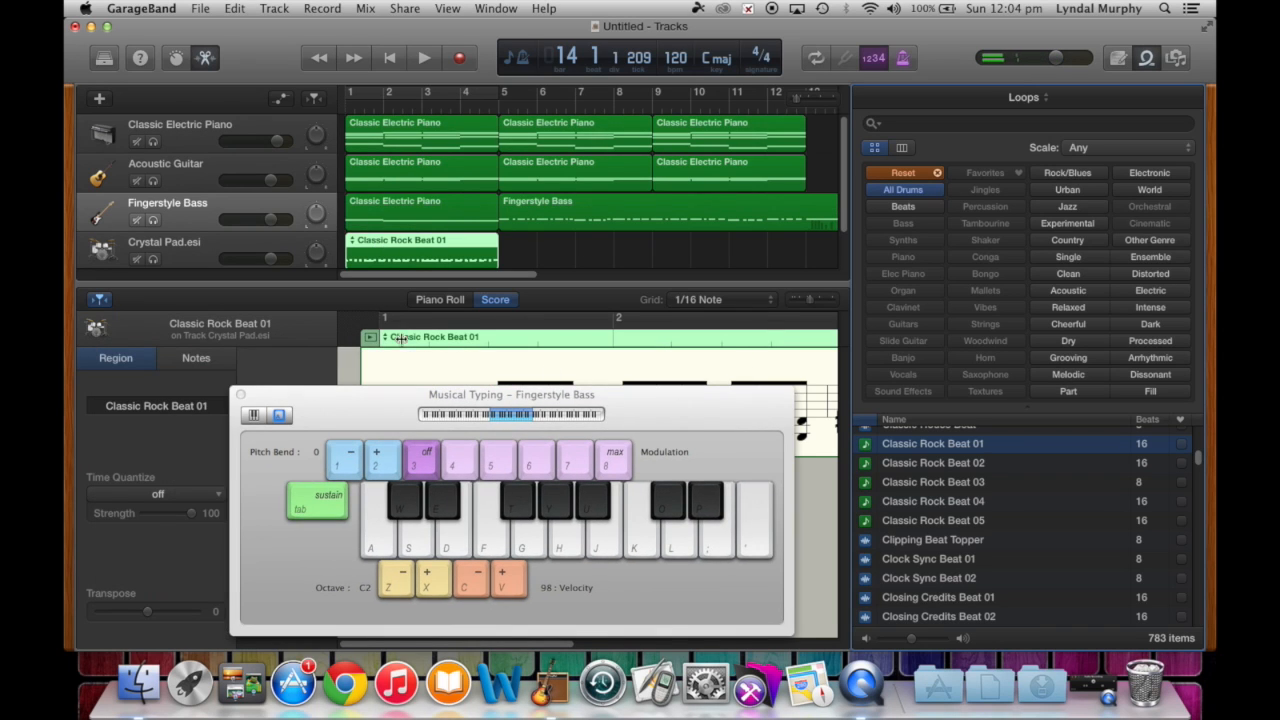
pyautogui.click(240, 396)
pyautogui.scroll(-1, 477, 238)
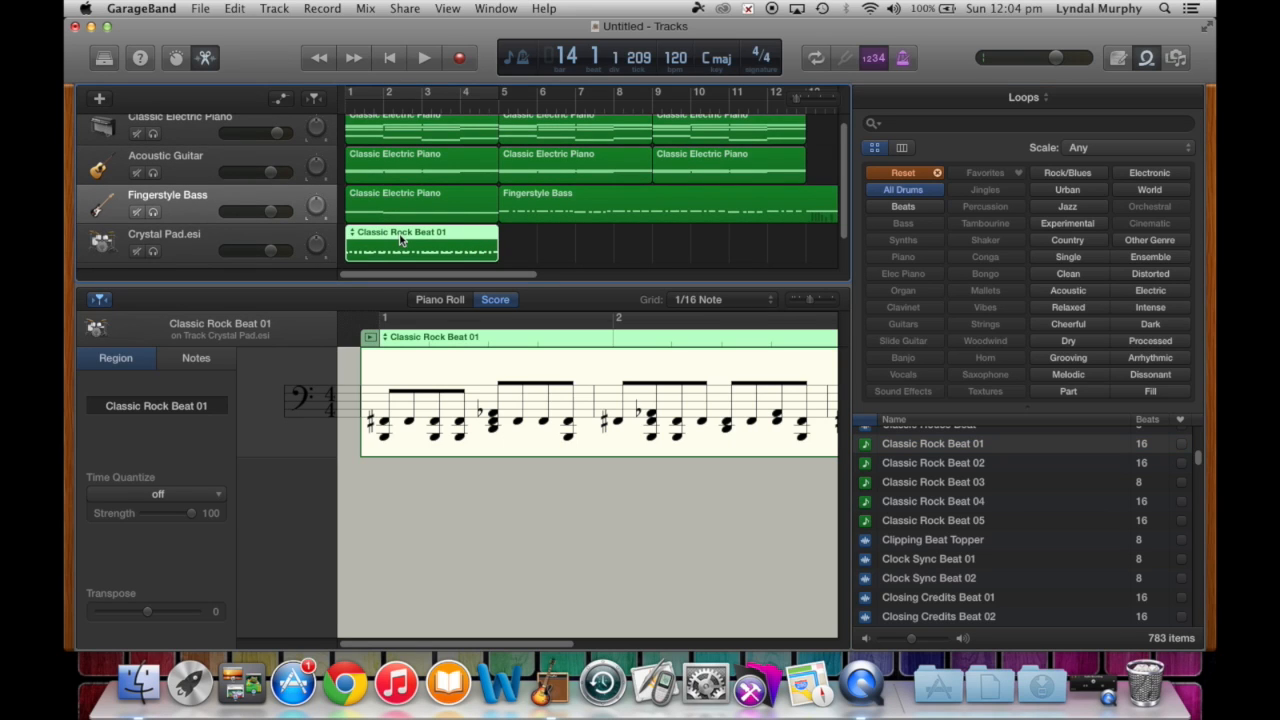
# Copy the Classic Rock Beat 01 region and paste it twice from bar 5 on its own track, filling bars 5 to 12
pyautogui.click(236, 10)
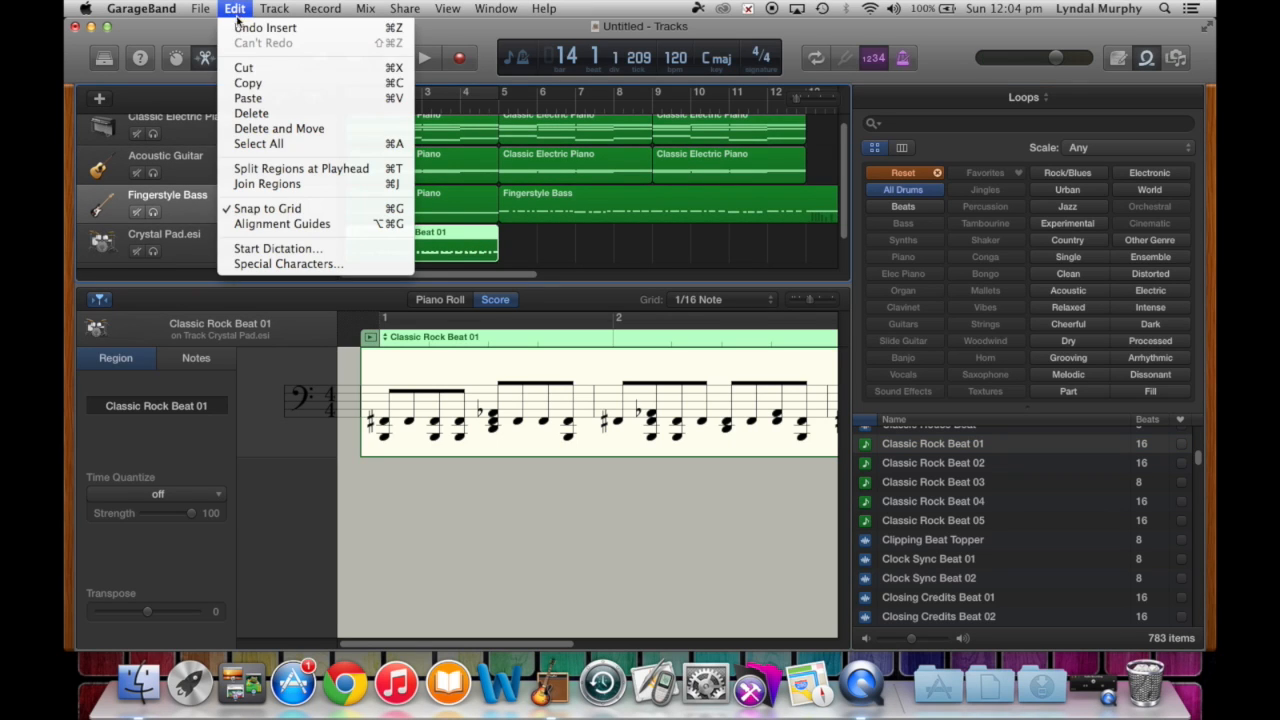
pyautogui.click(393, 86)
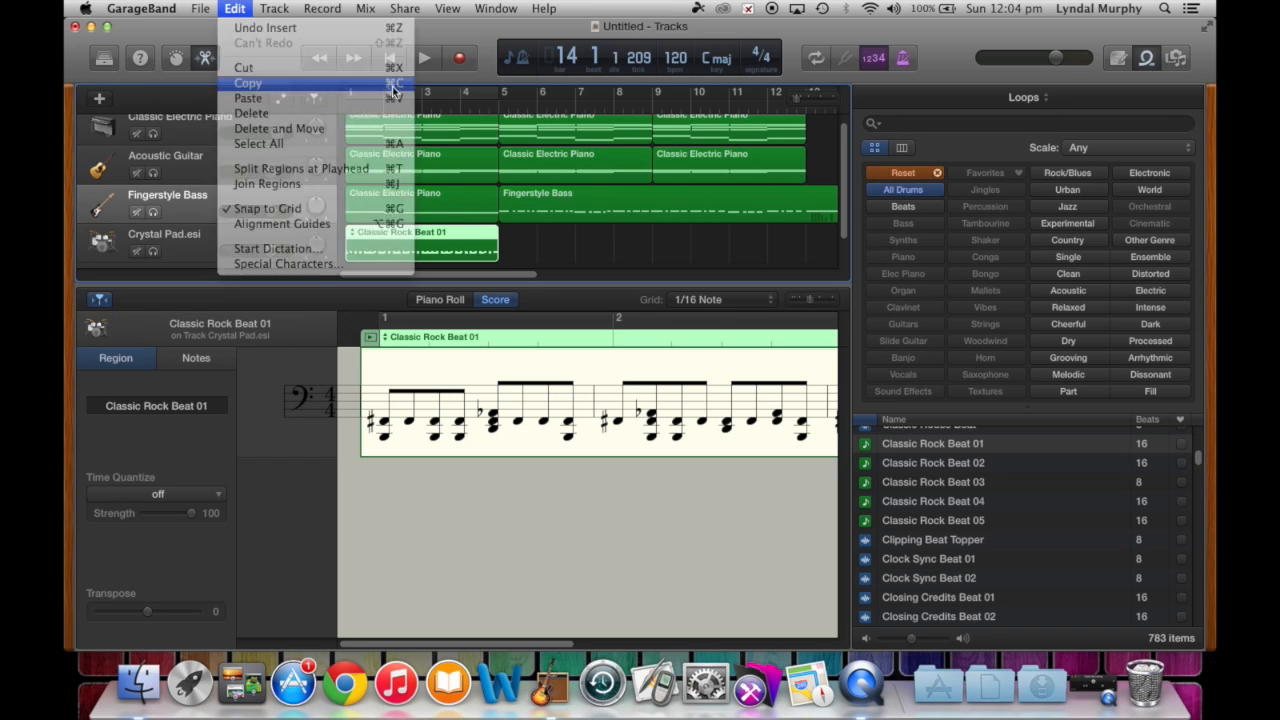
pyautogui.click(228, 238)
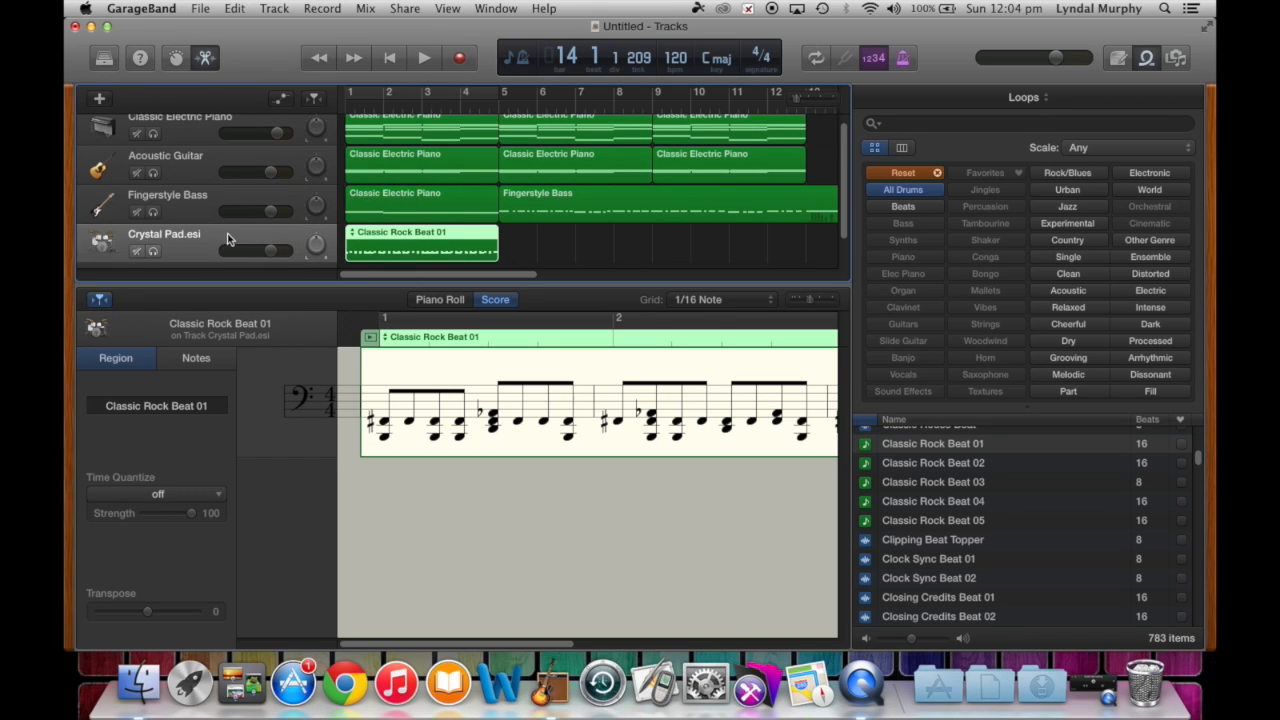
pyautogui.click(500, 108)
pyautogui.press('super+v')
pyautogui.press('super+v')
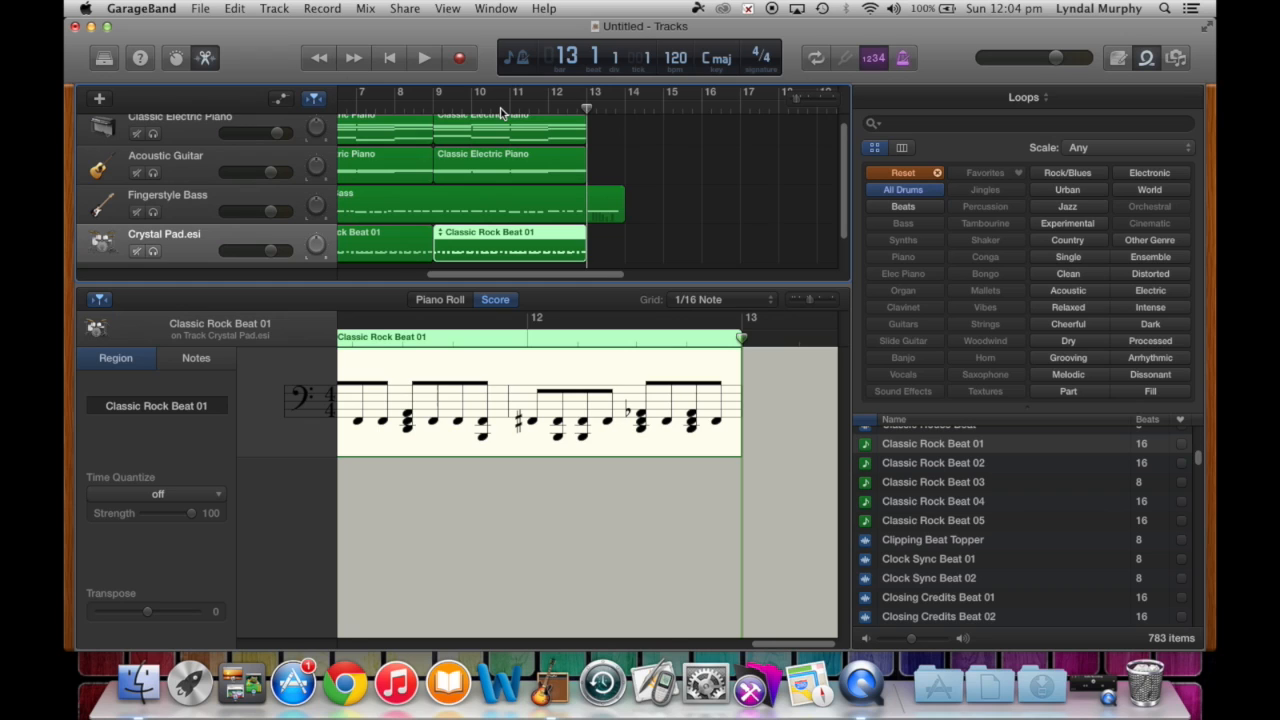
pyautogui.hscroll(-5, 510, 115)
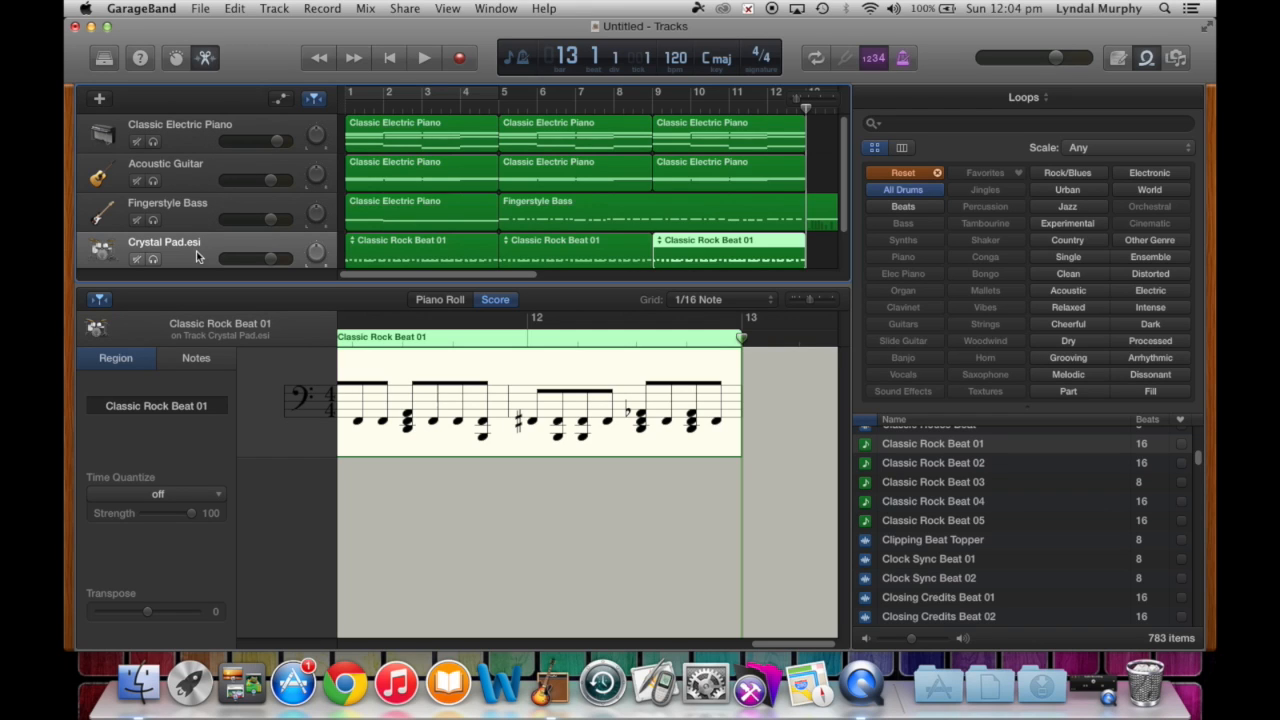
# Play the whole song from the beginning to check the mix and stop playback after the last bass note
pyautogui.click(390, 59)
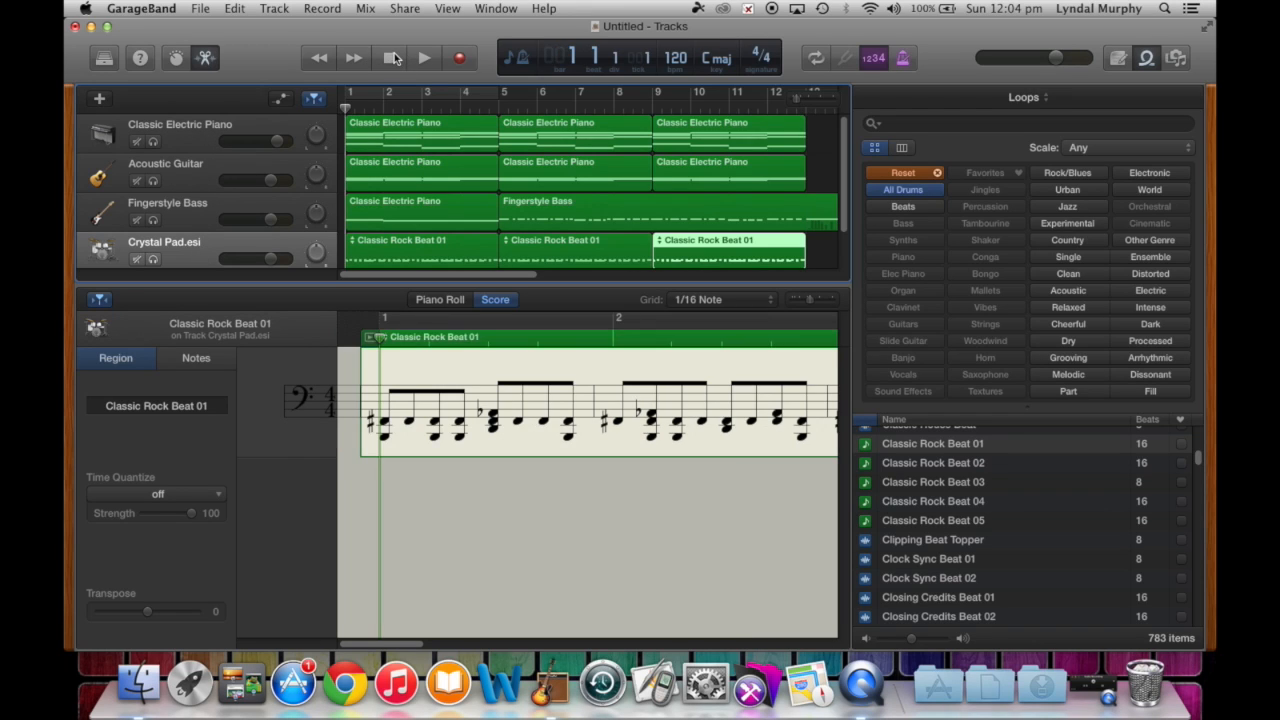
pyautogui.press('space')
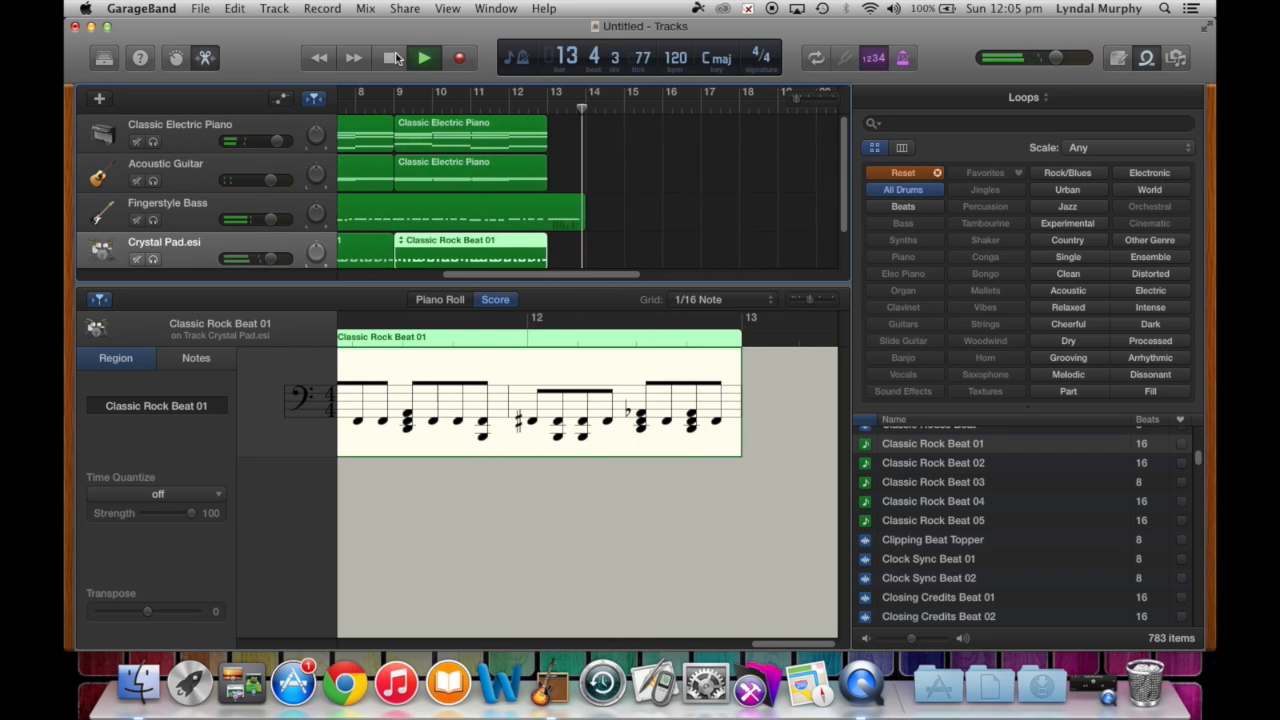
pyautogui.click(393, 57)
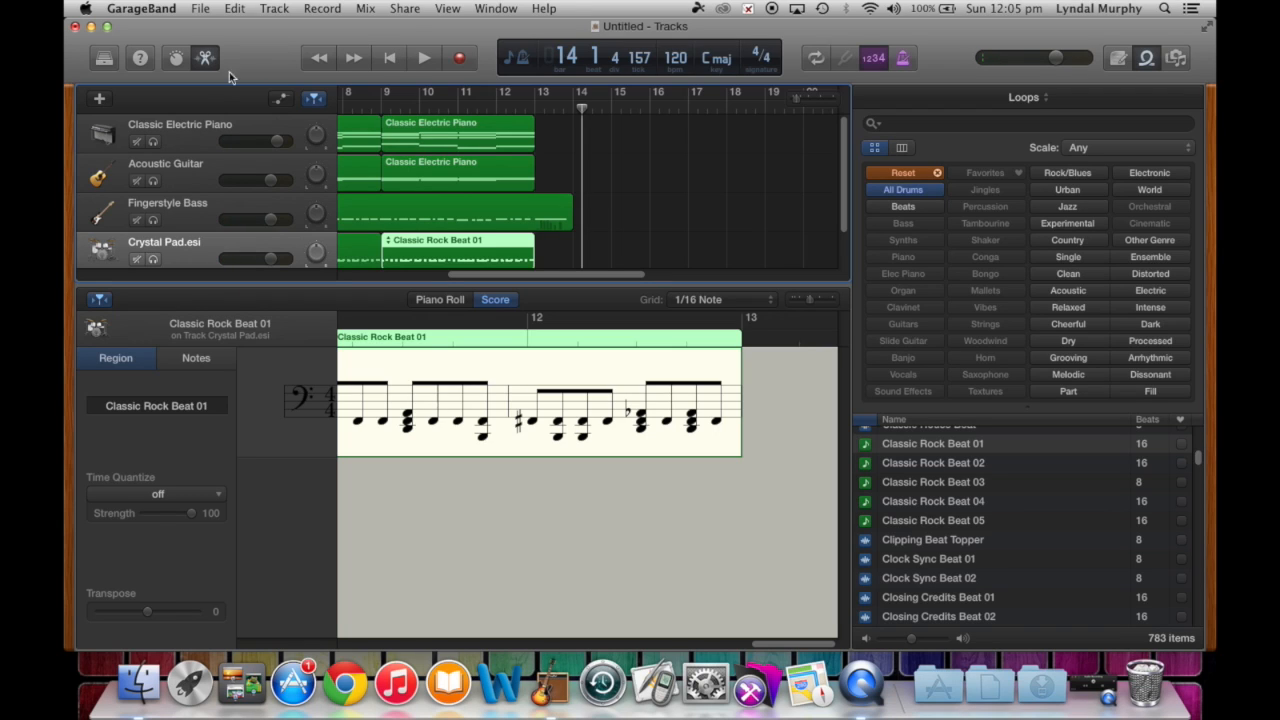
# Lower the Classic Electric Piano and Acoustic Guitar volumes slightly, raise the Fingerstyle Bass volume, and return the playhead to bar 1
pyautogui.moveTo(277, 222); pyautogui.dragTo(257, 184)
pyautogui.click(392, 57)
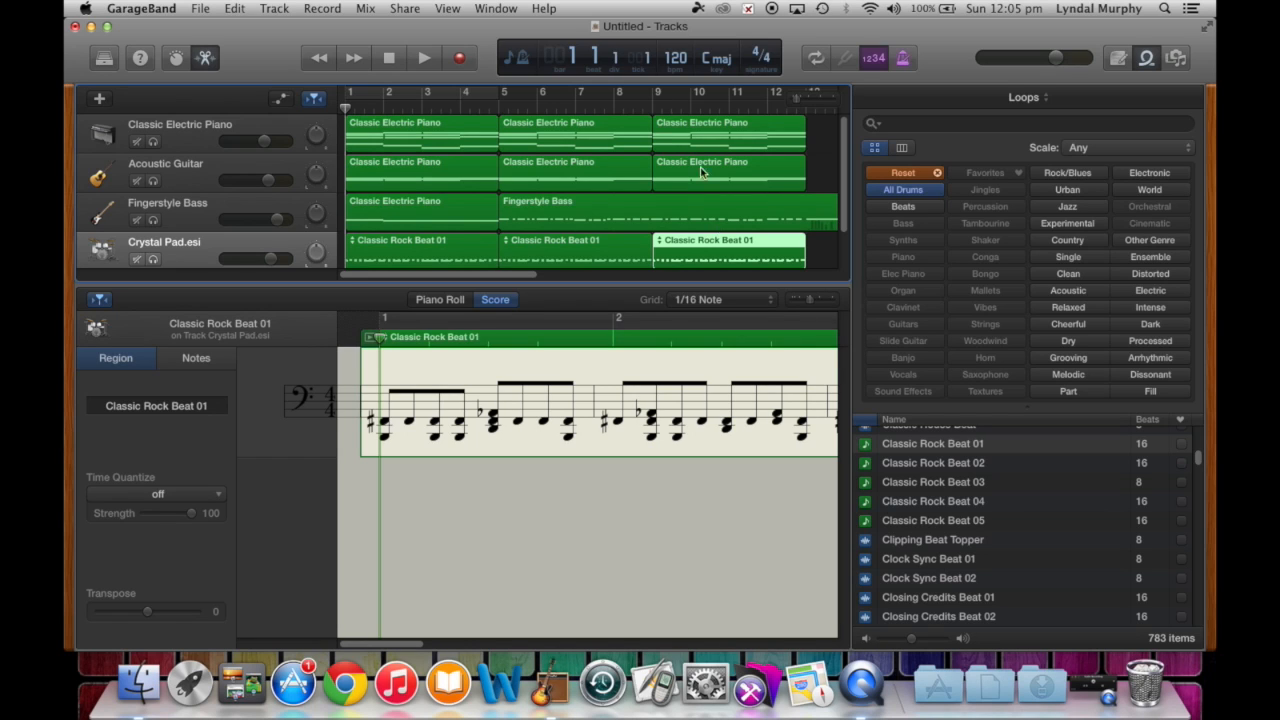
# Save the project as FourChord in the GarageBand music folder
pyautogui.click(198, 9)
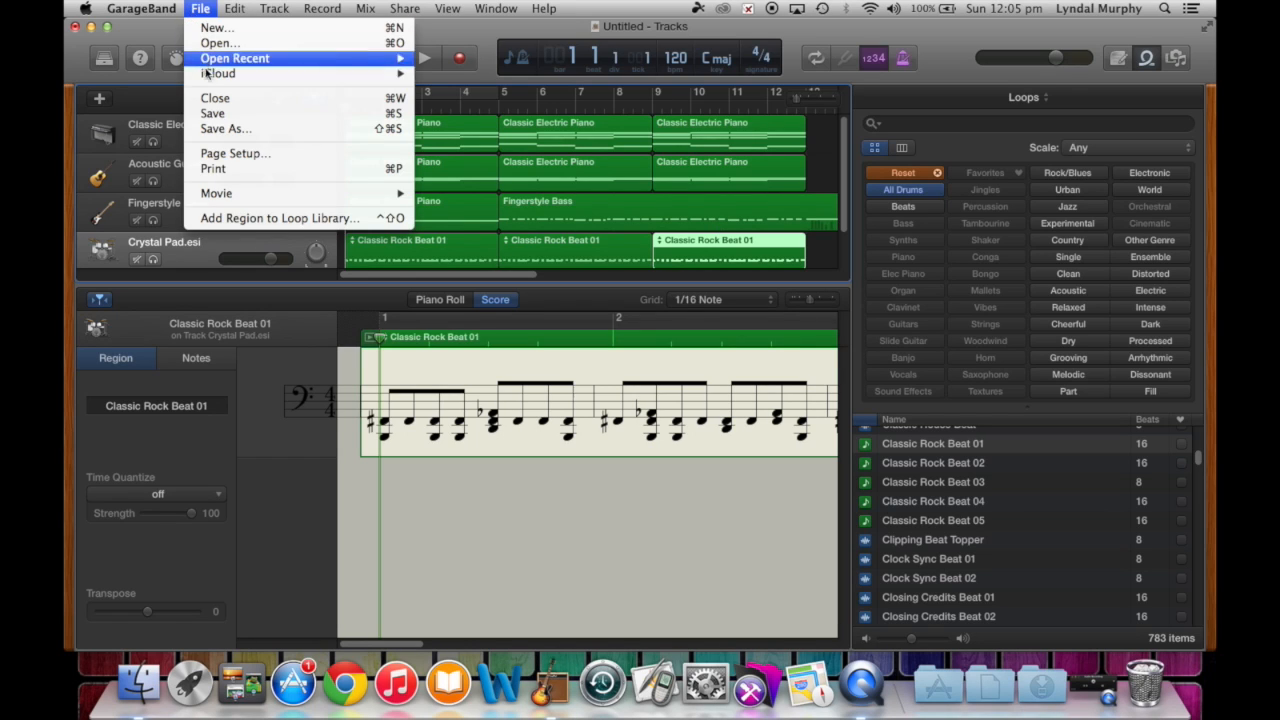
pyautogui.click(214, 114)
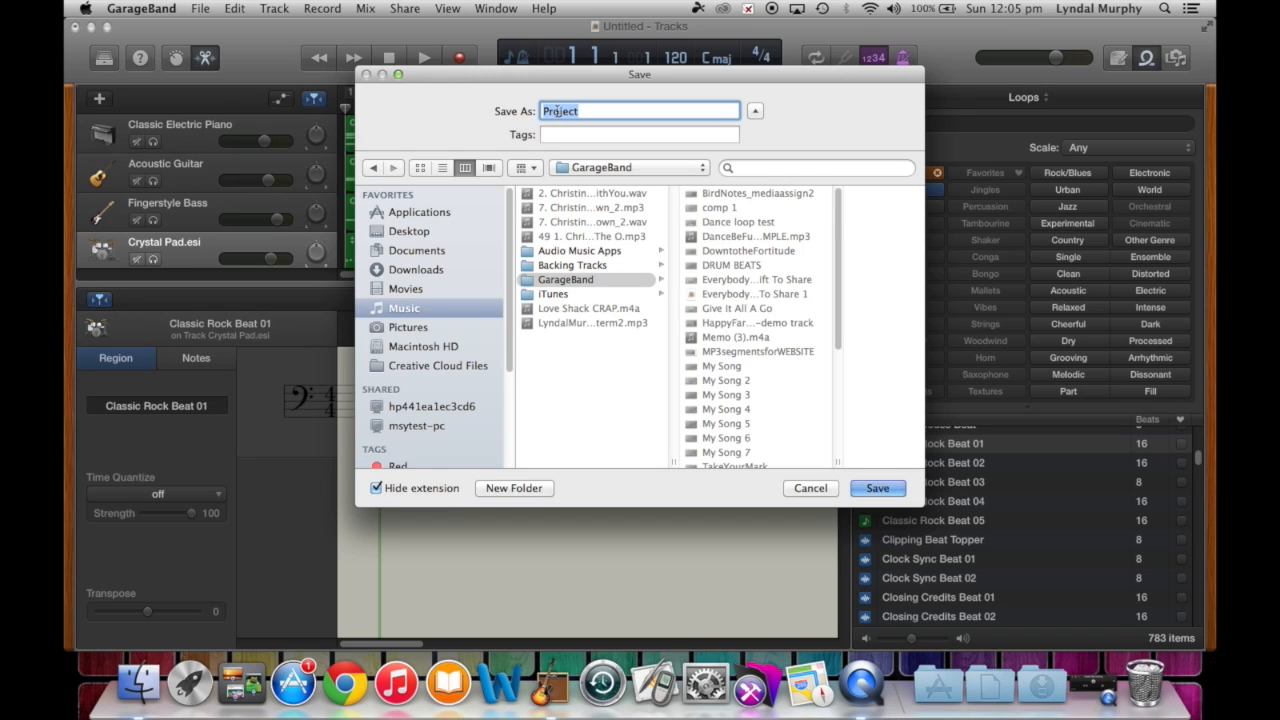
pyautogui.write('FourChord')
pyautogui.click(877, 489)
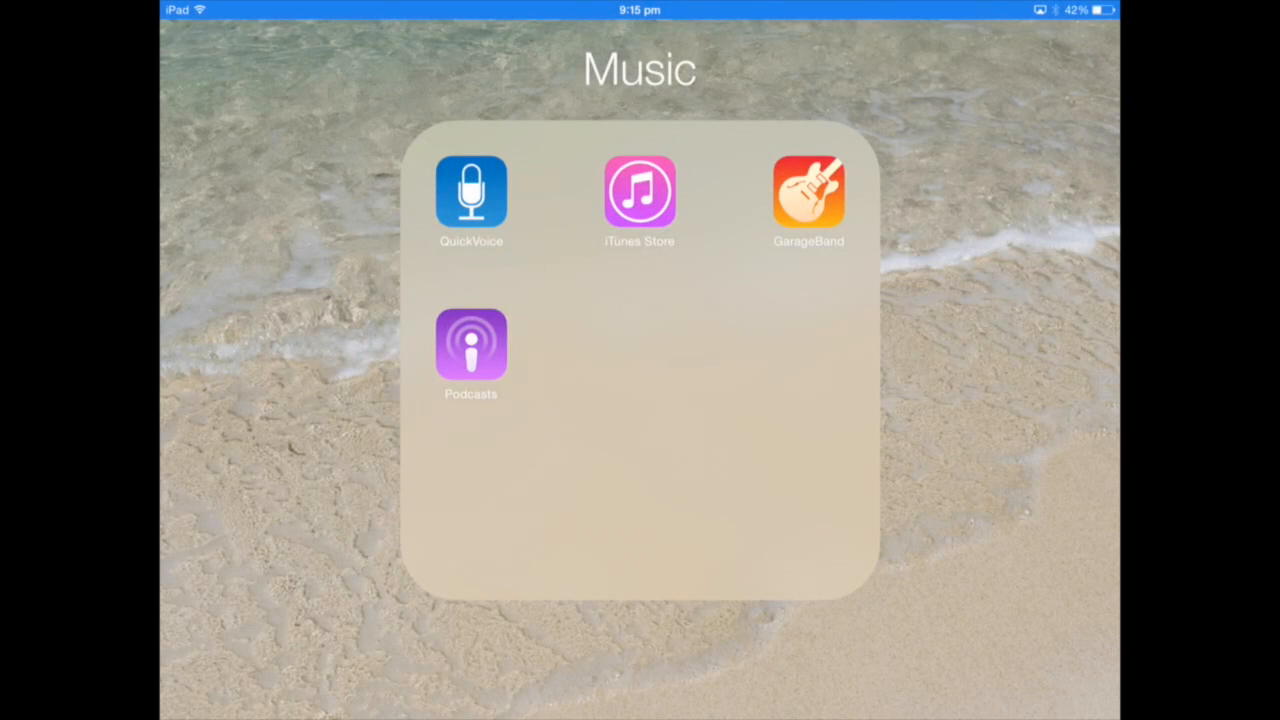
# Switch to GarageBand on the iPad, open the Smart Keyboard with the Grand Piano, and set Autoplay to 1
pyautogui.click(808, 191)
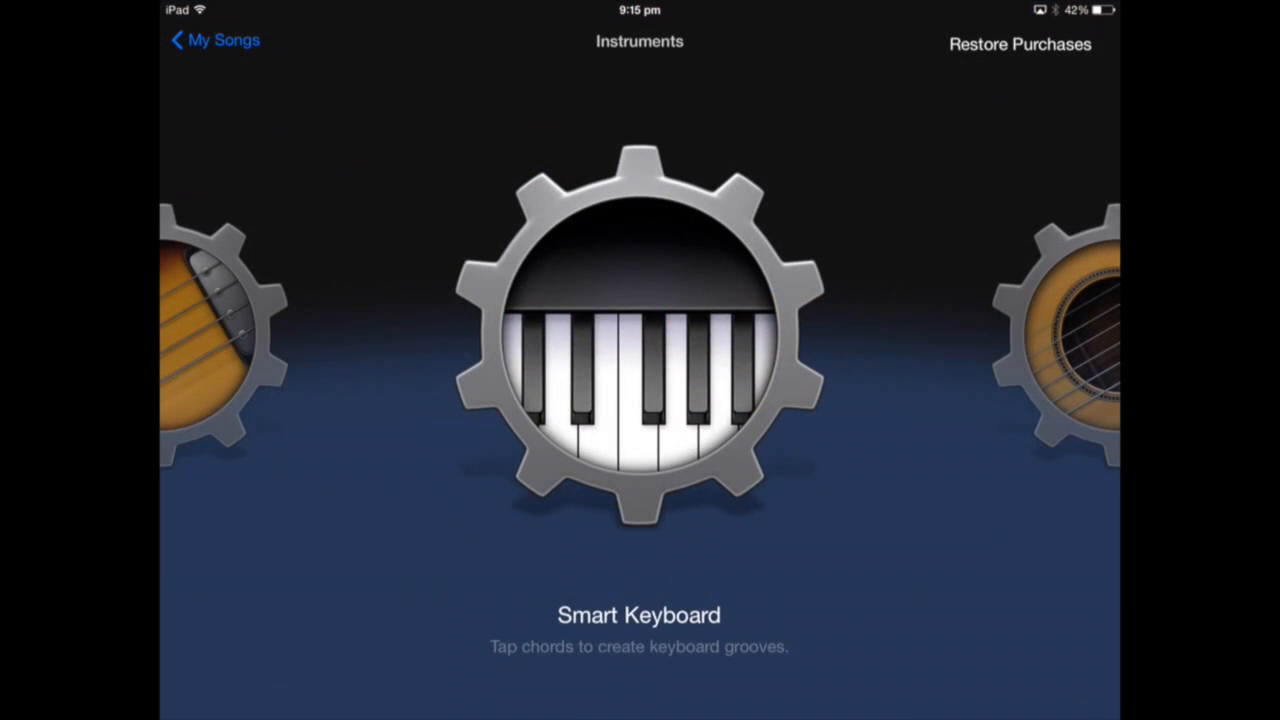
pyautogui.hscroll(5, 640, 337)
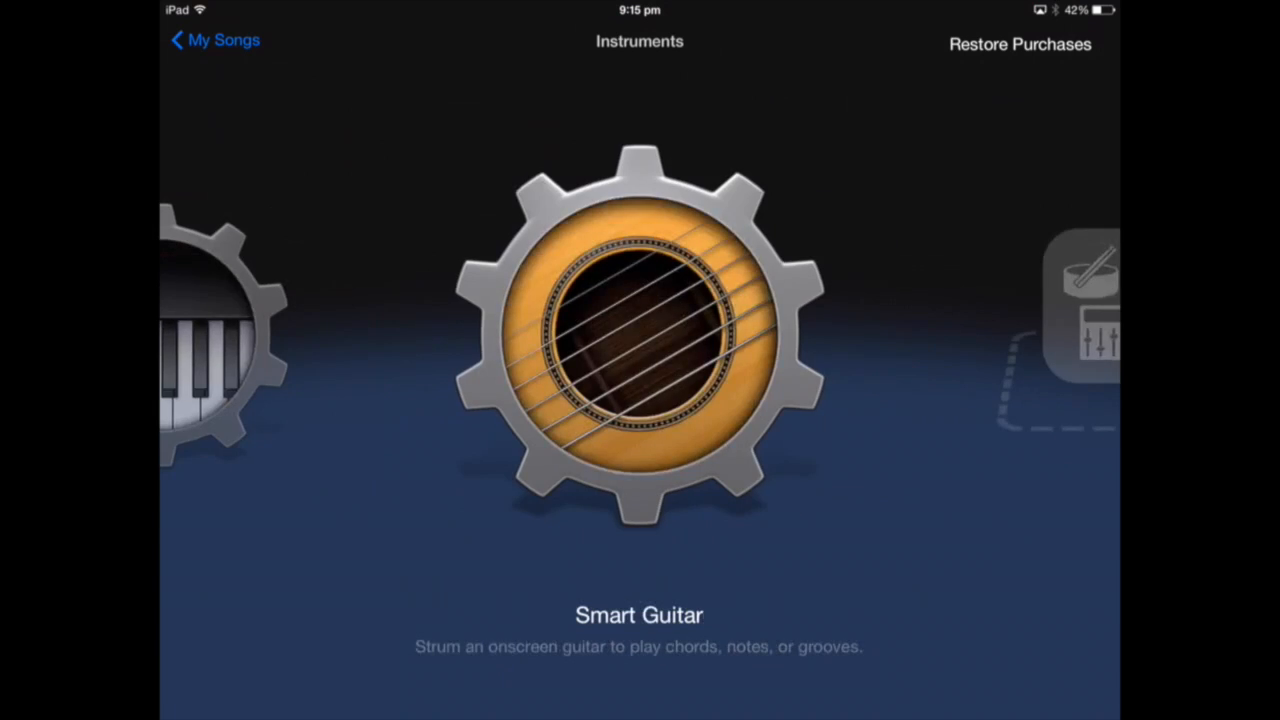
pyautogui.hscroll(-5, 640, 337)
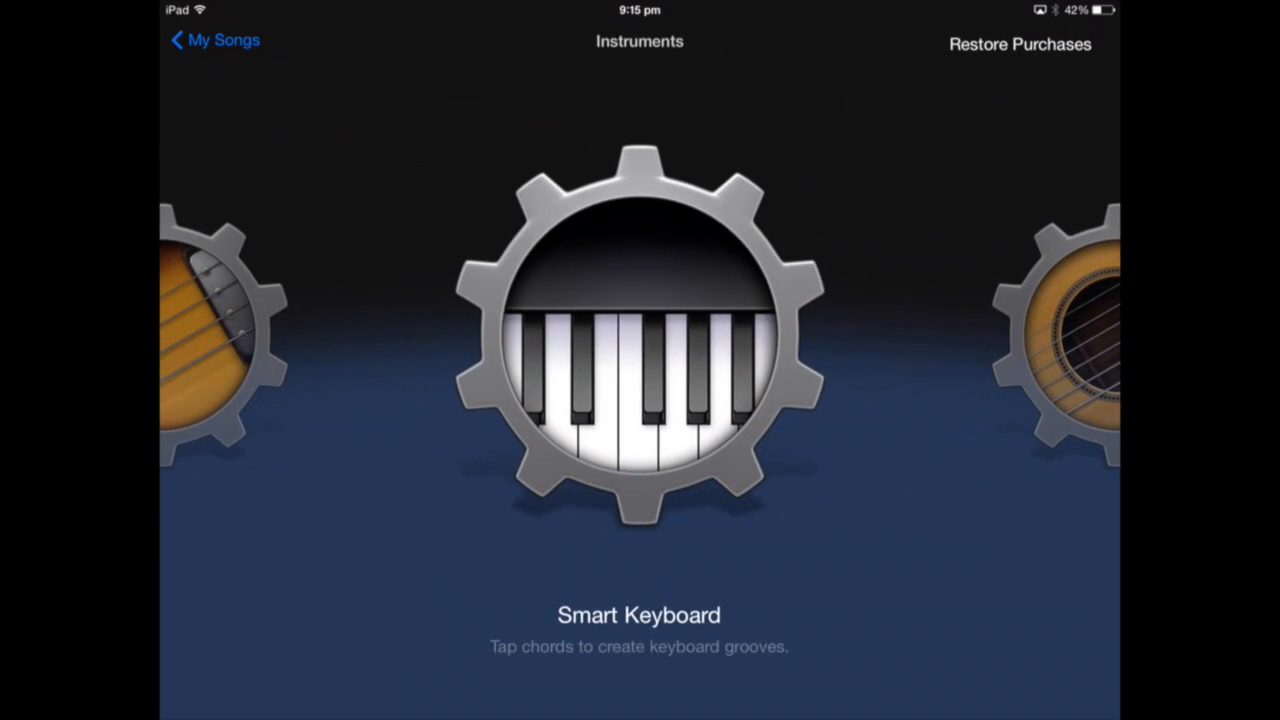
pyautogui.click(640, 330)
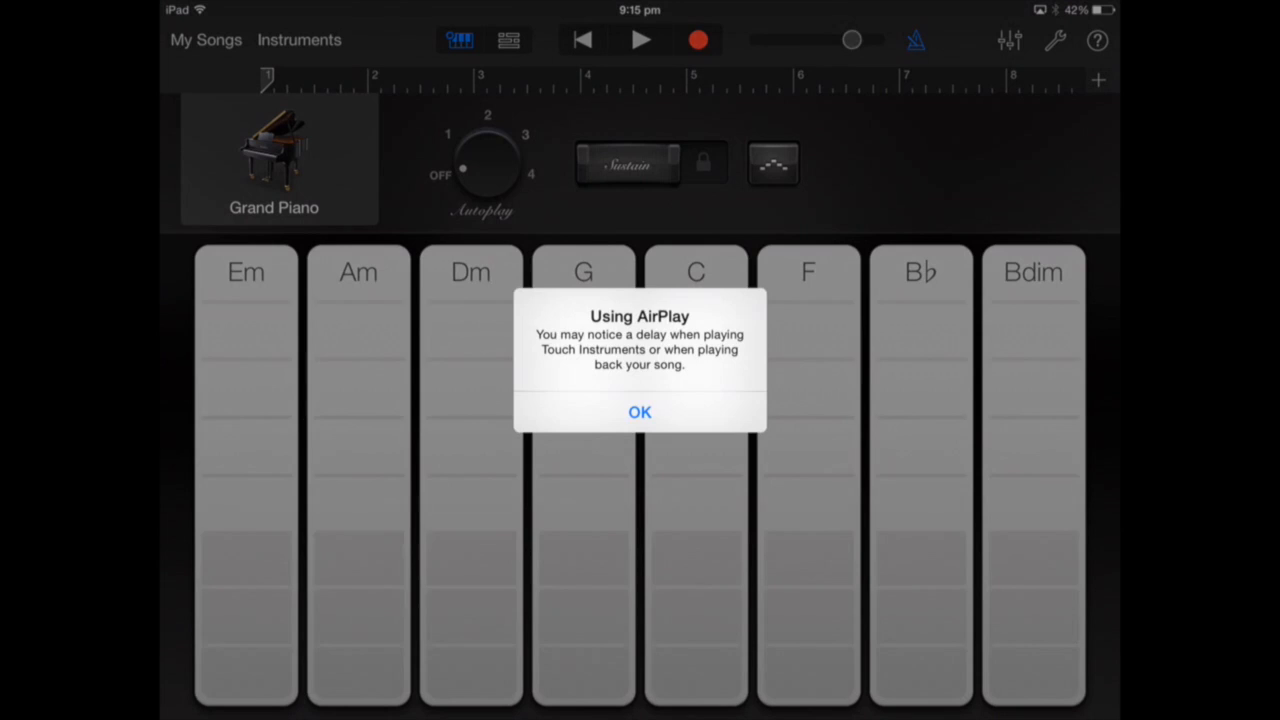
pyautogui.click(640, 411)
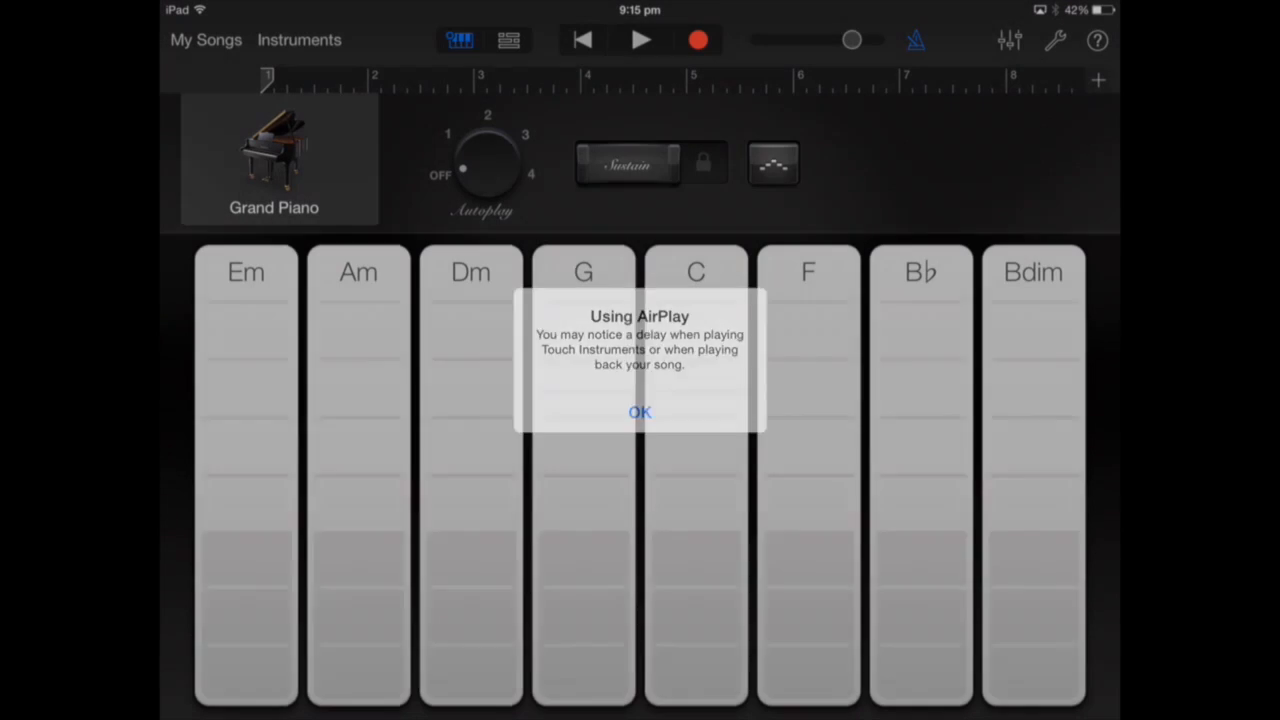
pyautogui.click(447, 134)
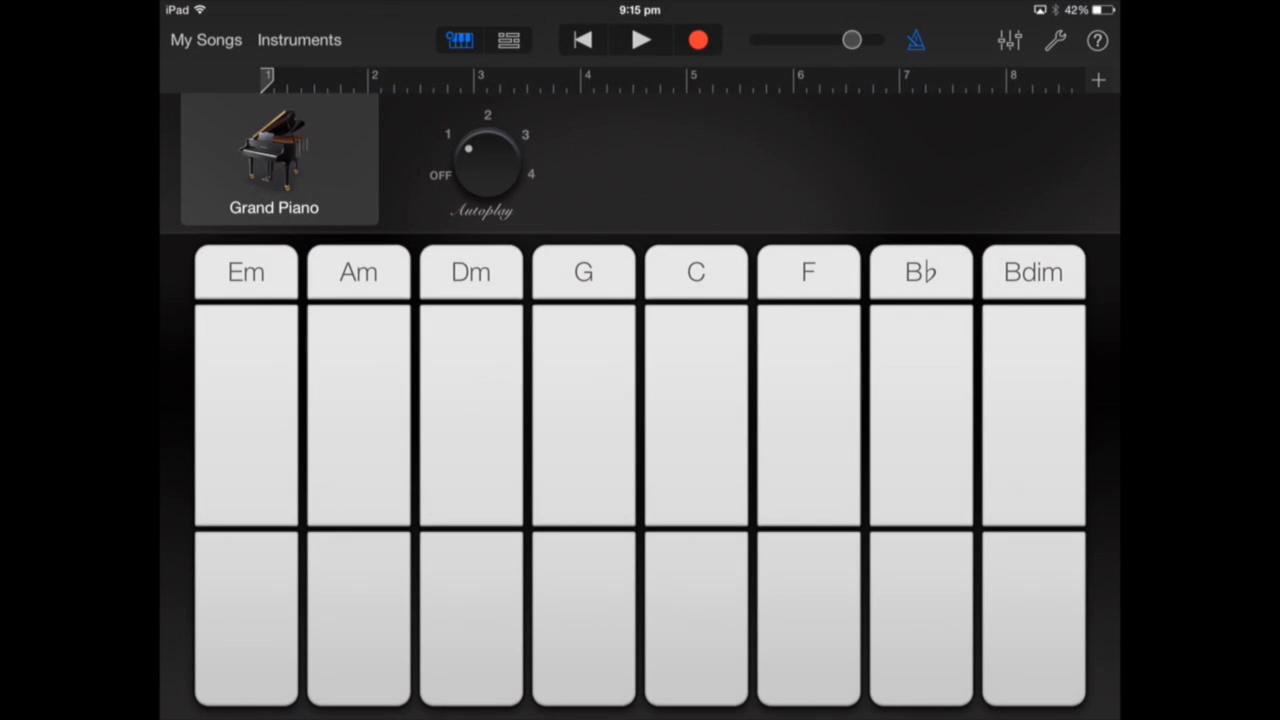
# Try out the C, Am, F and G autoplay chords on the Grand Piano and stop the pattern
pyautogui.click(696, 415)
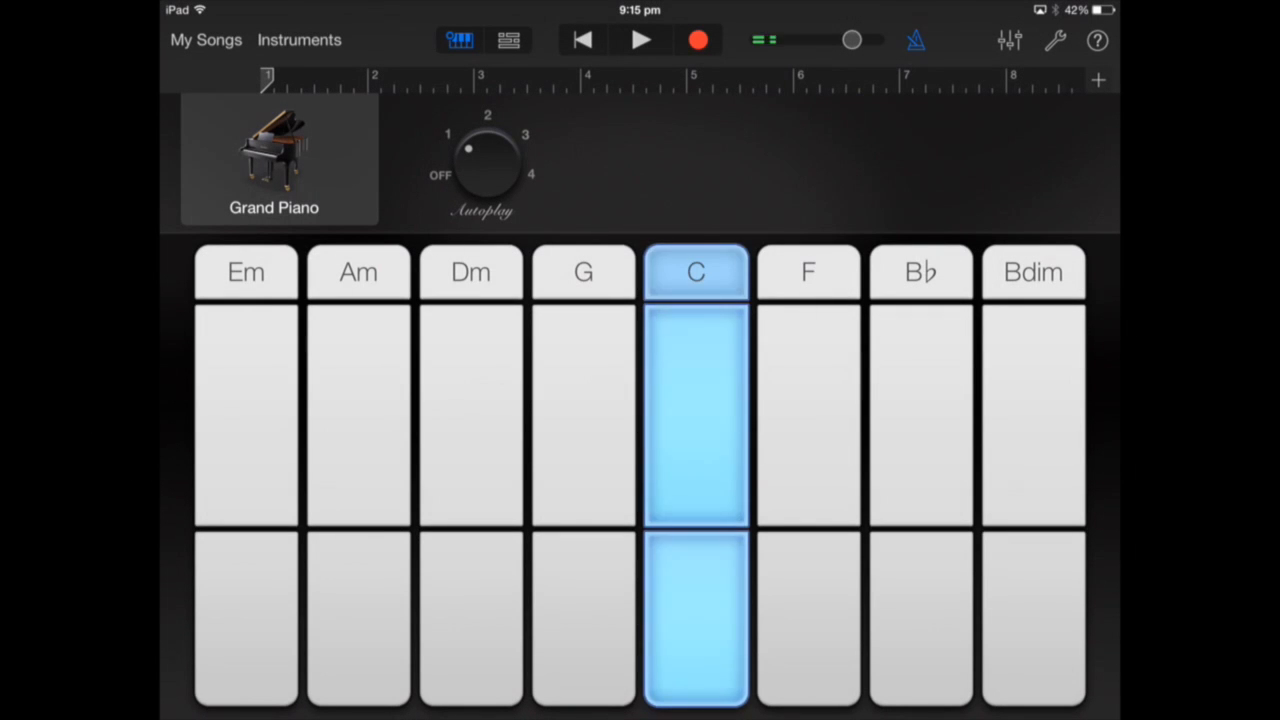
pyautogui.click(359, 415)
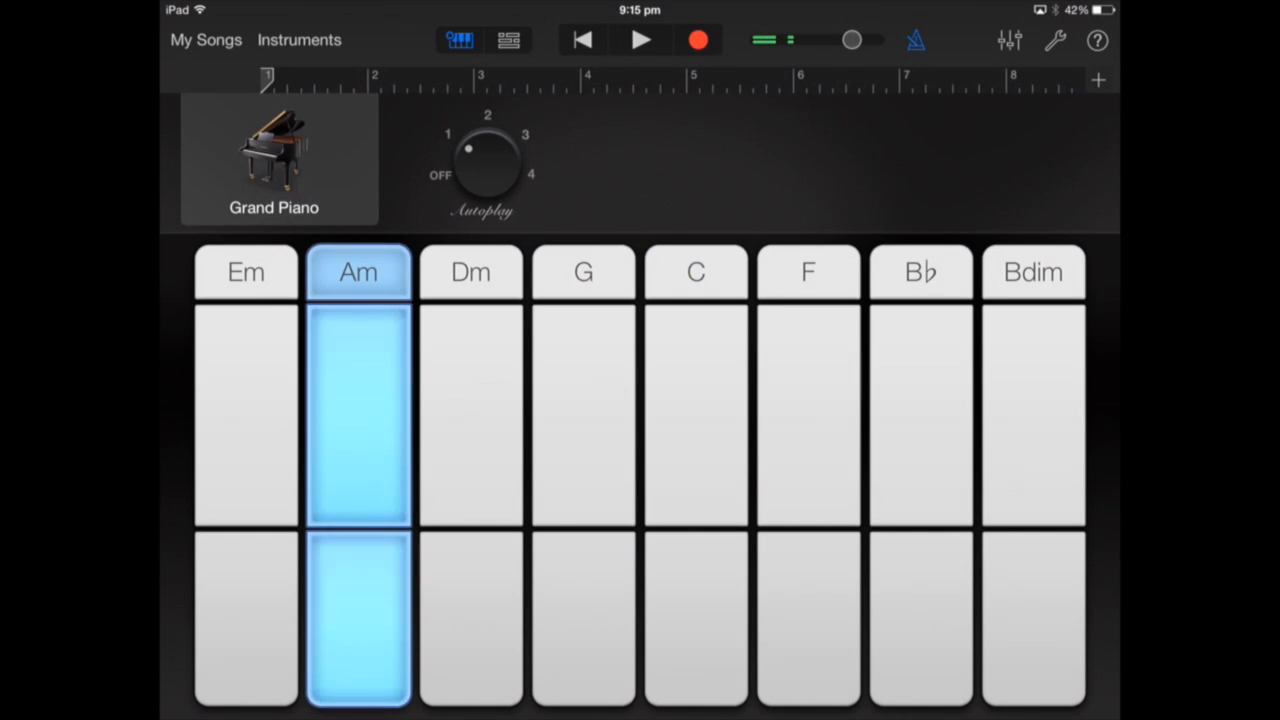
pyautogui.click(809, 415)
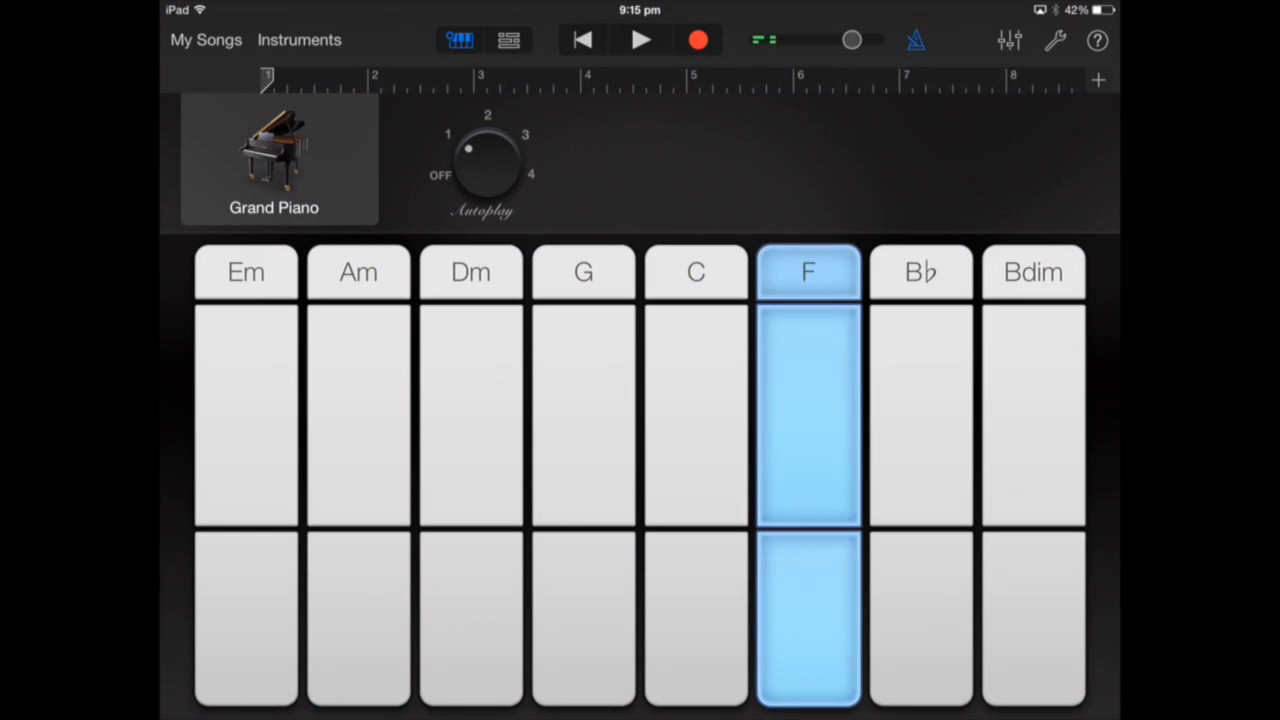
pyautogui.click(584, 415)
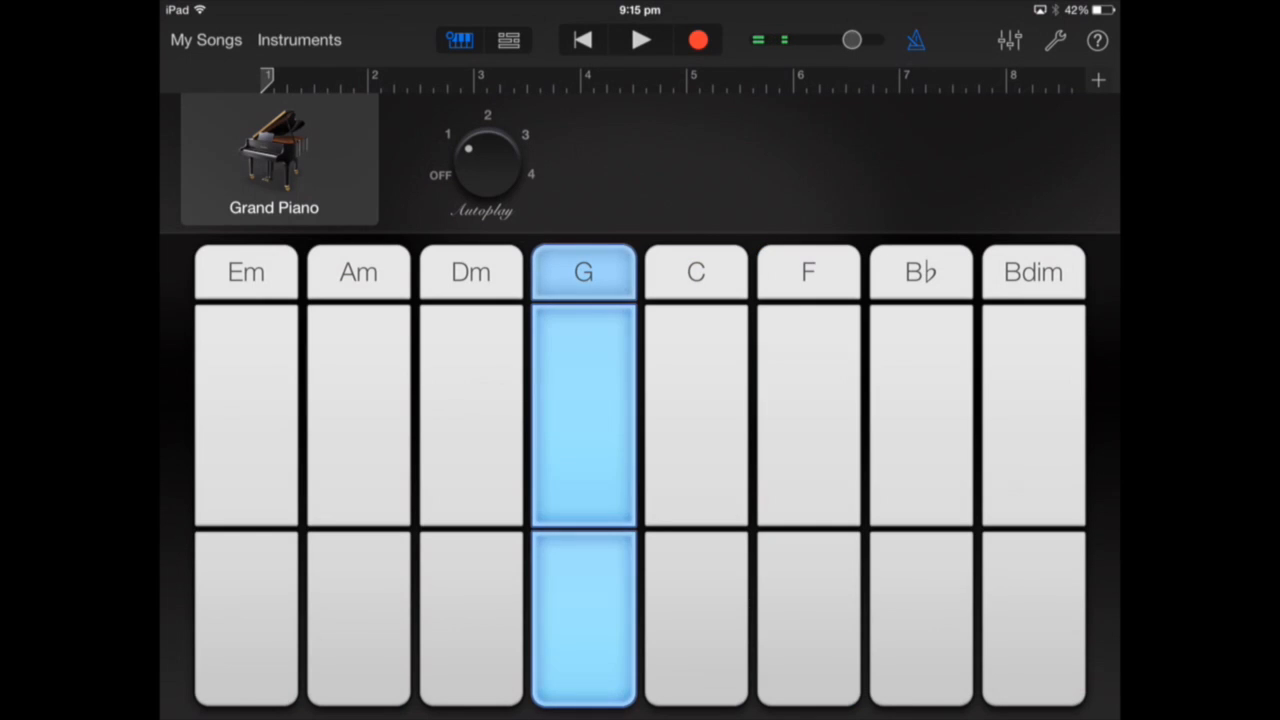
pyautogui.click(584, 415)
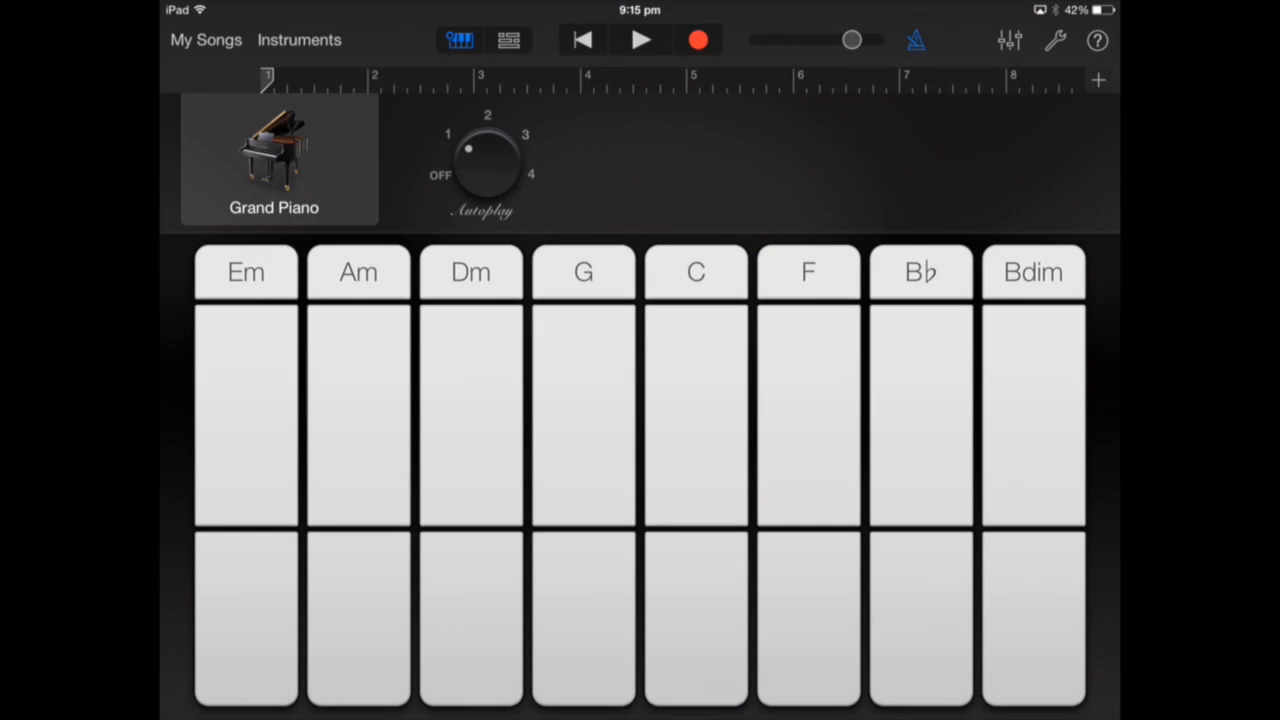
# Record the C, Am, F and G autoplay chords in sequence over the eight-bar section on the Grand Piano
pyautogui.click(698, 40)
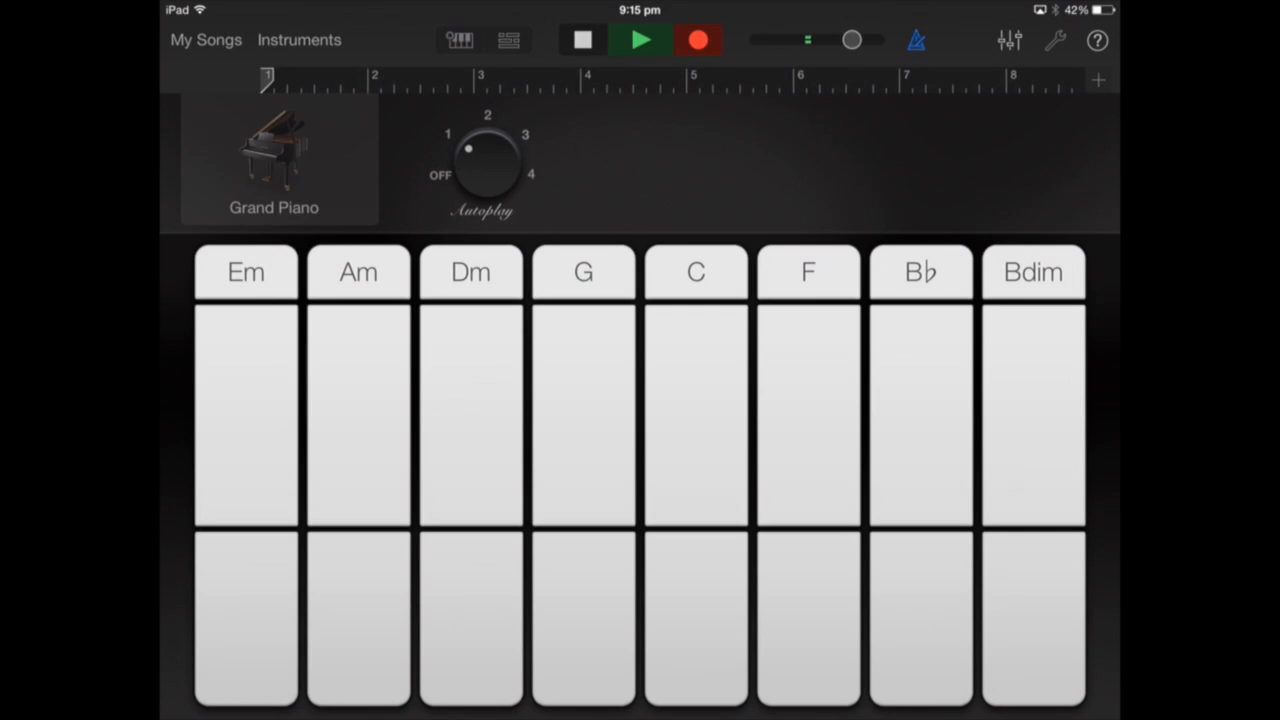
pyautogui.click(696, 415)
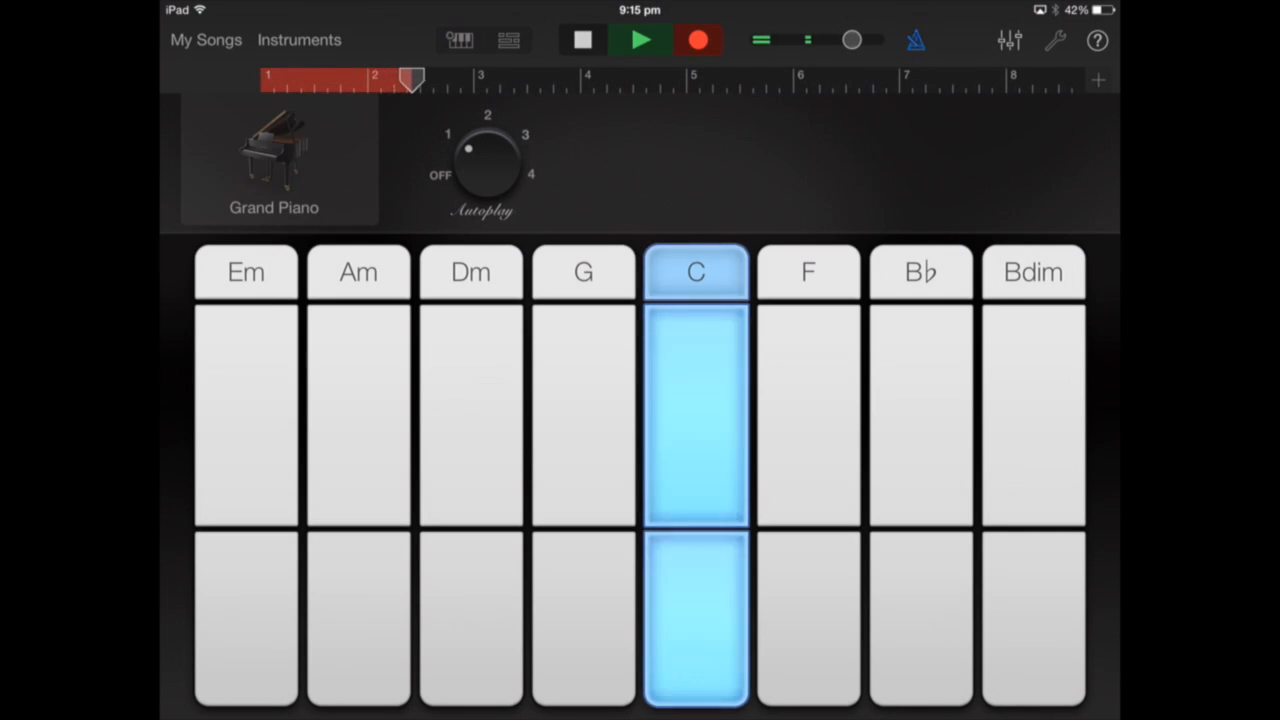
pyautogui.click(358, 415)
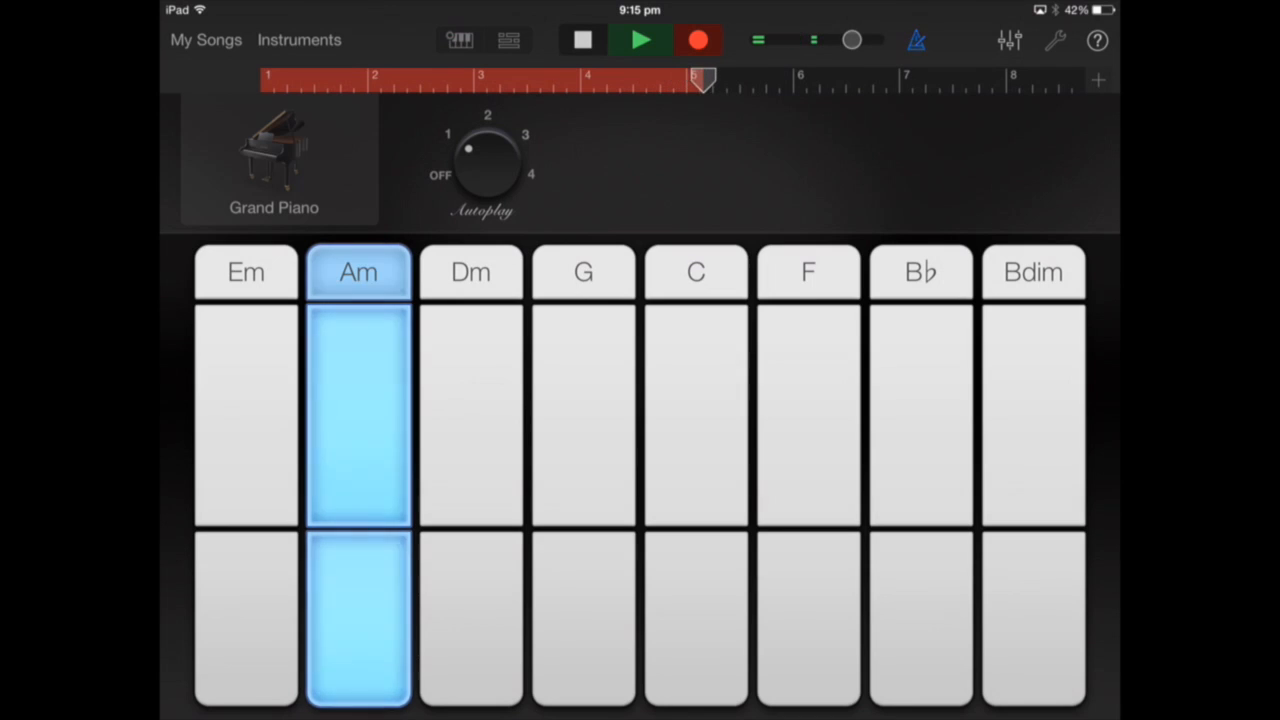
pyautogui.click(808, 415)
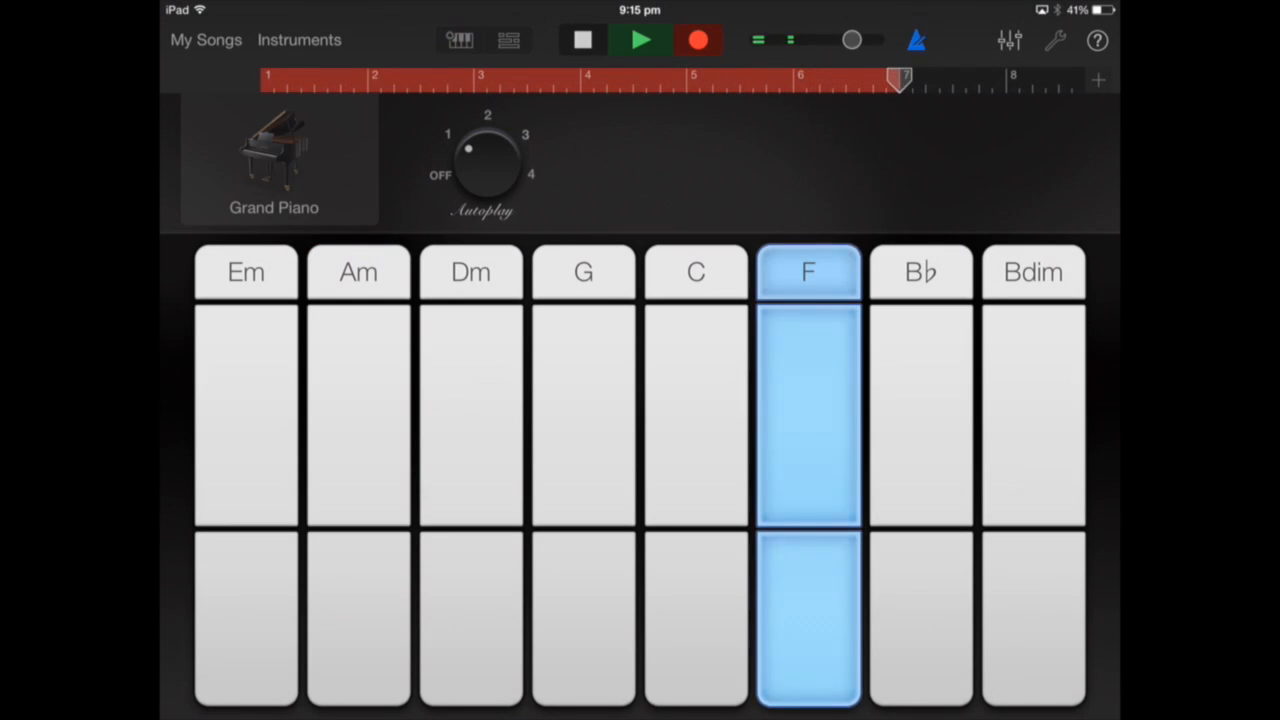
pyautogui.click(583, 415)
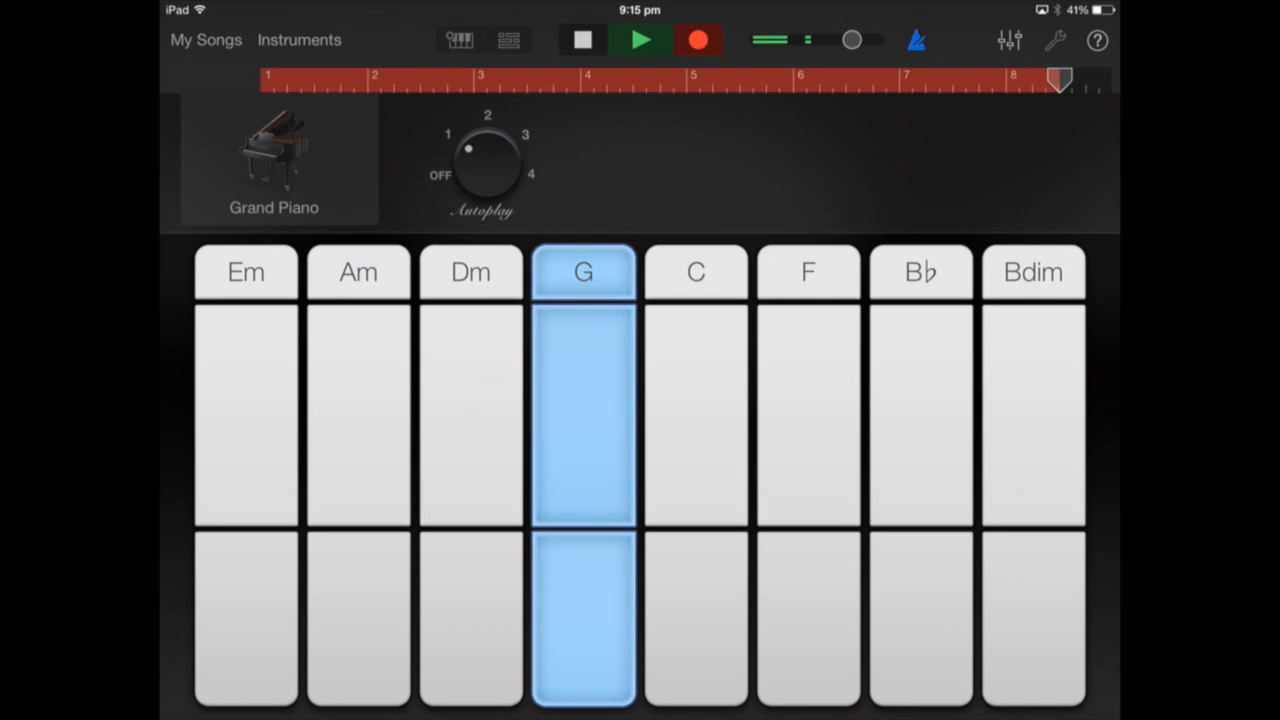
pyautogui.click(583, 40)
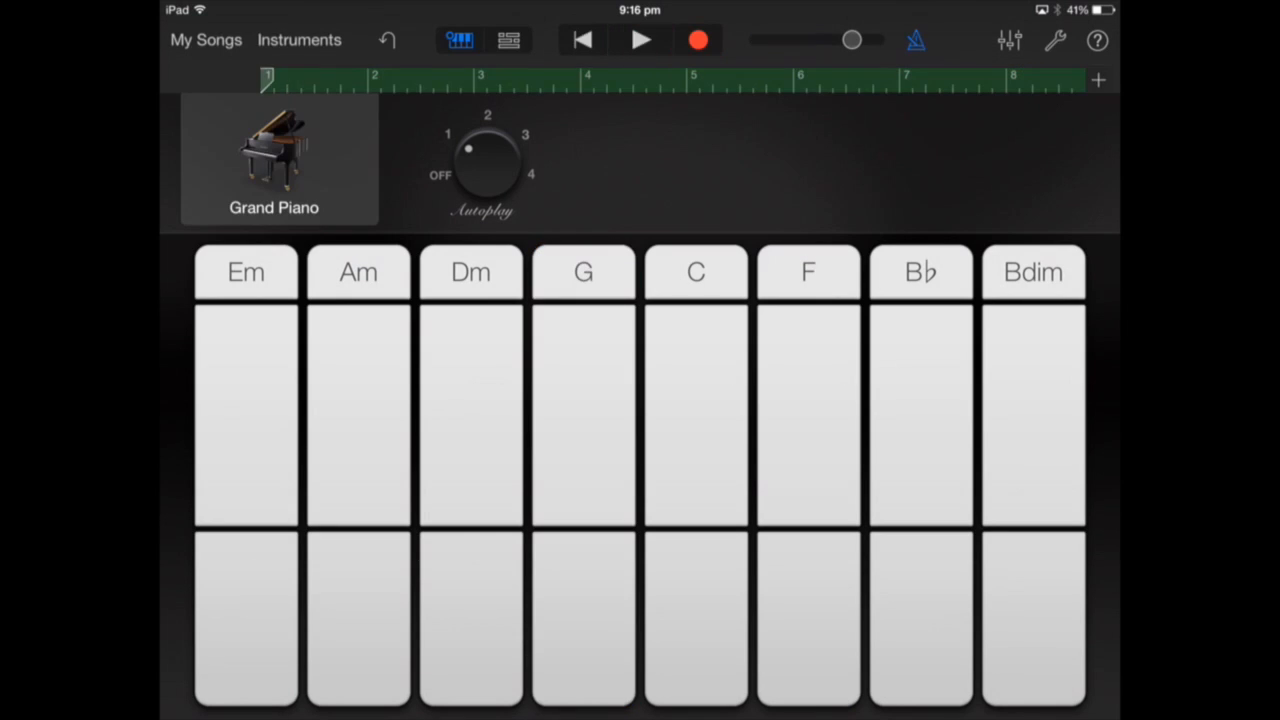
# Add an Acoustic Smart Guitar track to the song and set its Autoplay to 2
pyautogui.click(509, 40)
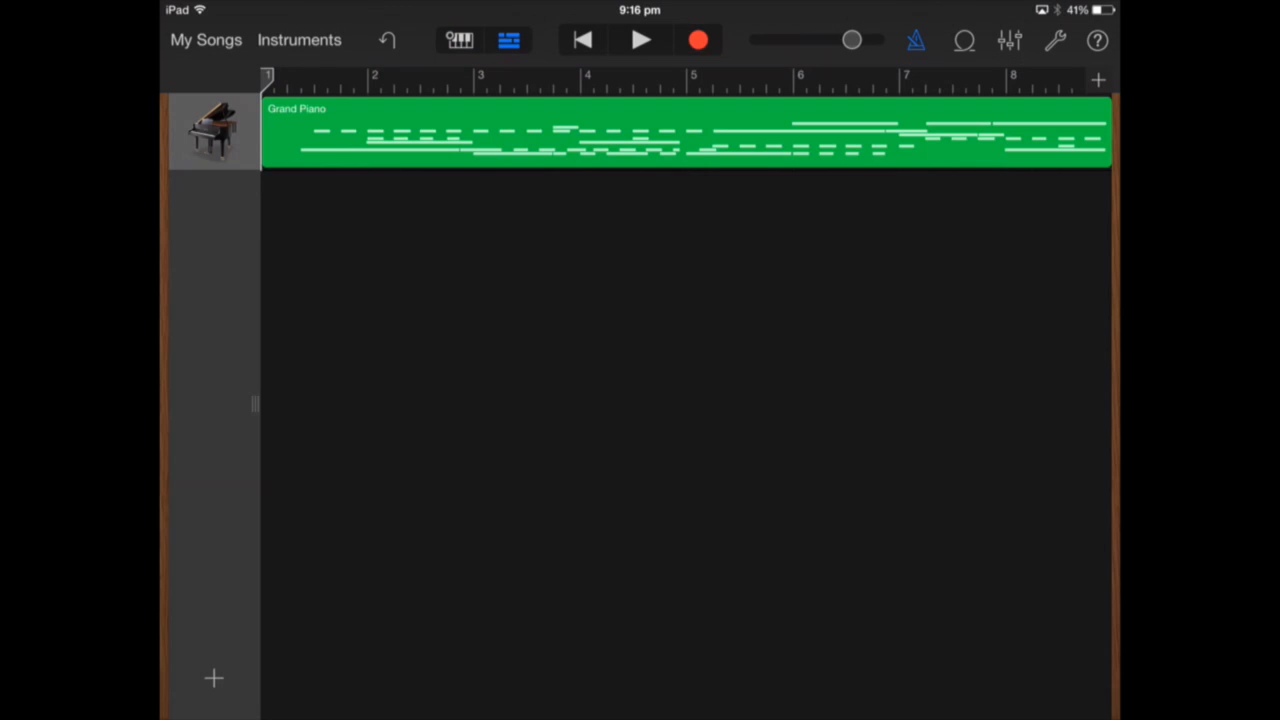
pyautogui.click(214, 679)
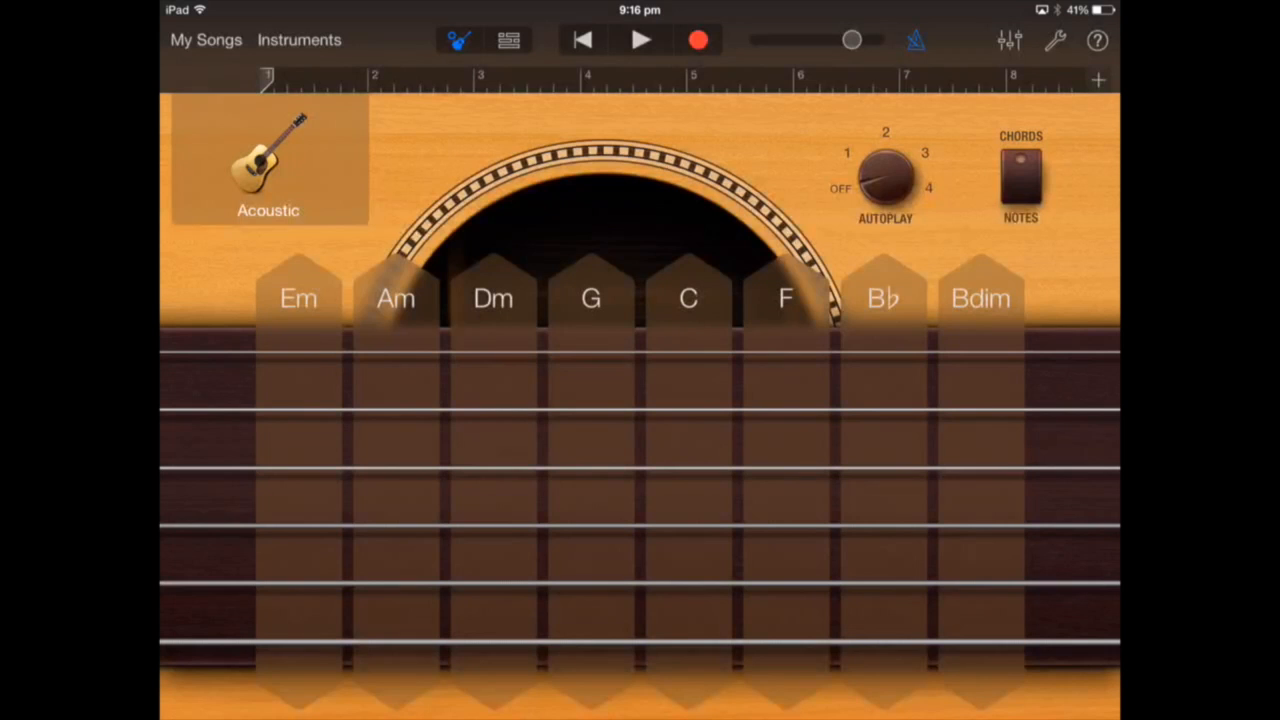
pyautogui.click(886, 133)
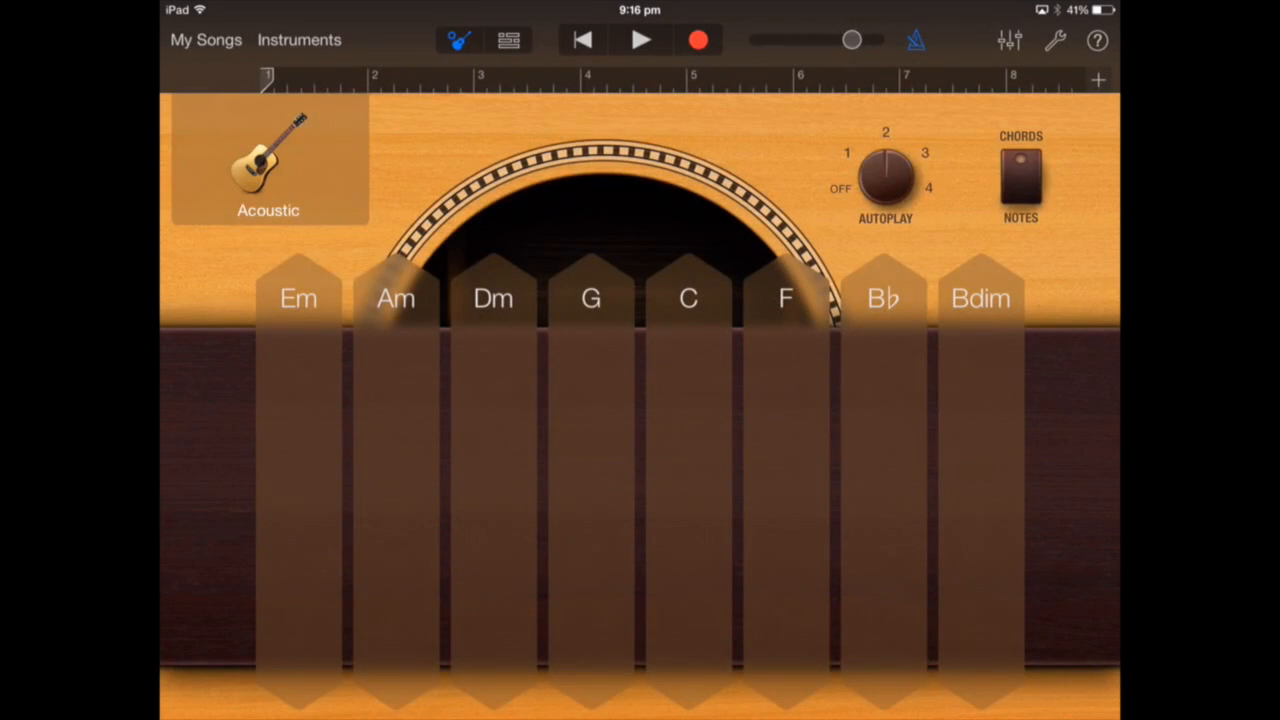
# Try out the C, Am, F and G autoplay chords on the Acoustic guitar and stop the pattern
pyautogui.click(688, 298)
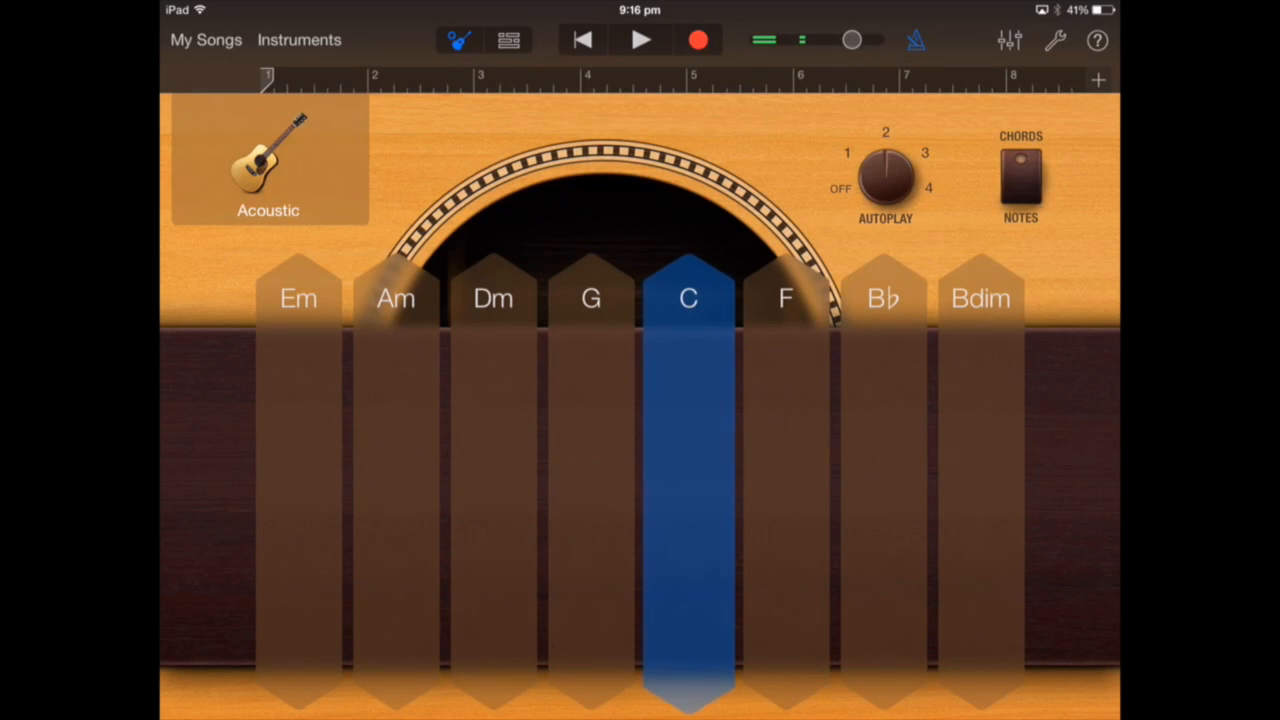
pyautogui.click(396, 298)
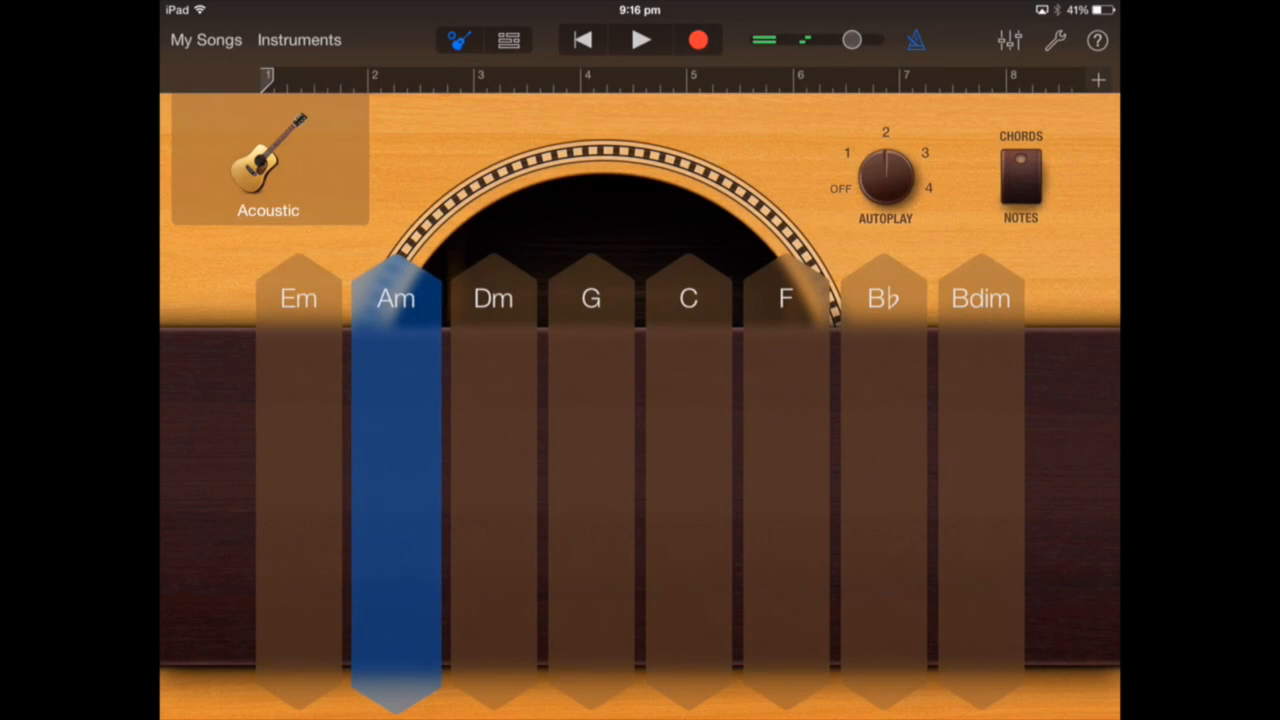
pyautogui.click(786, 298)
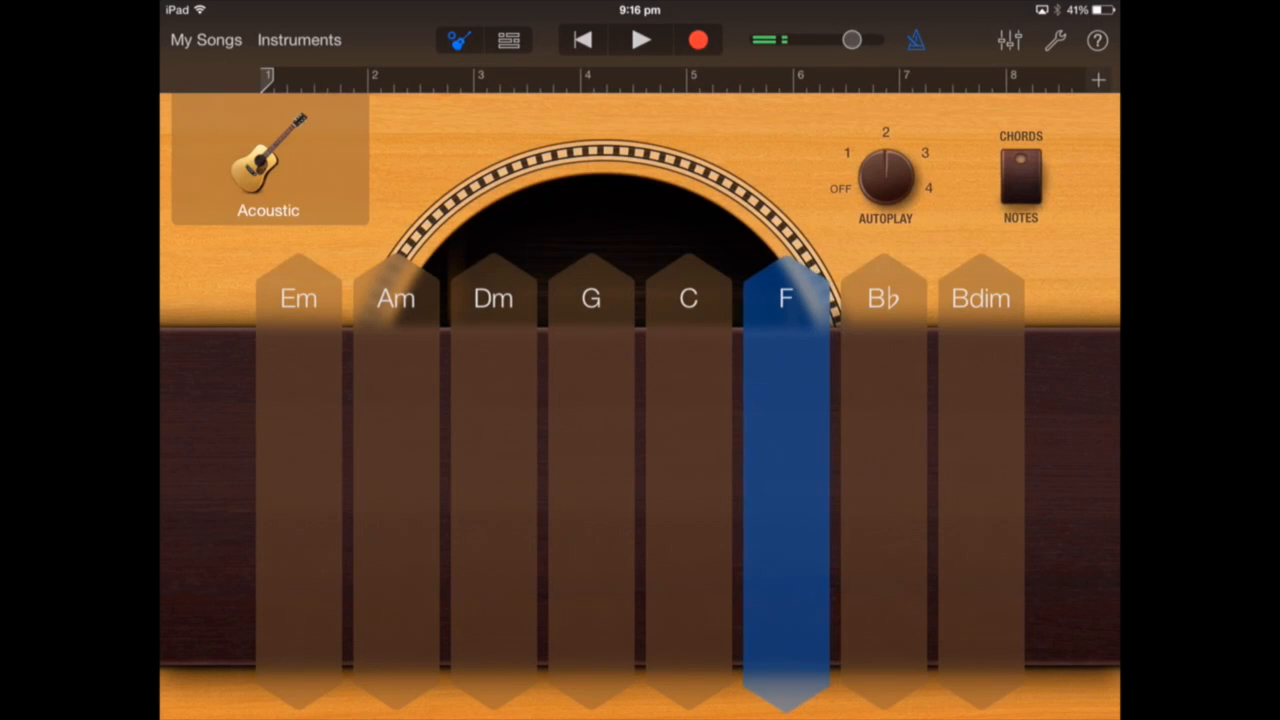
pyautogui.click(591, 298)
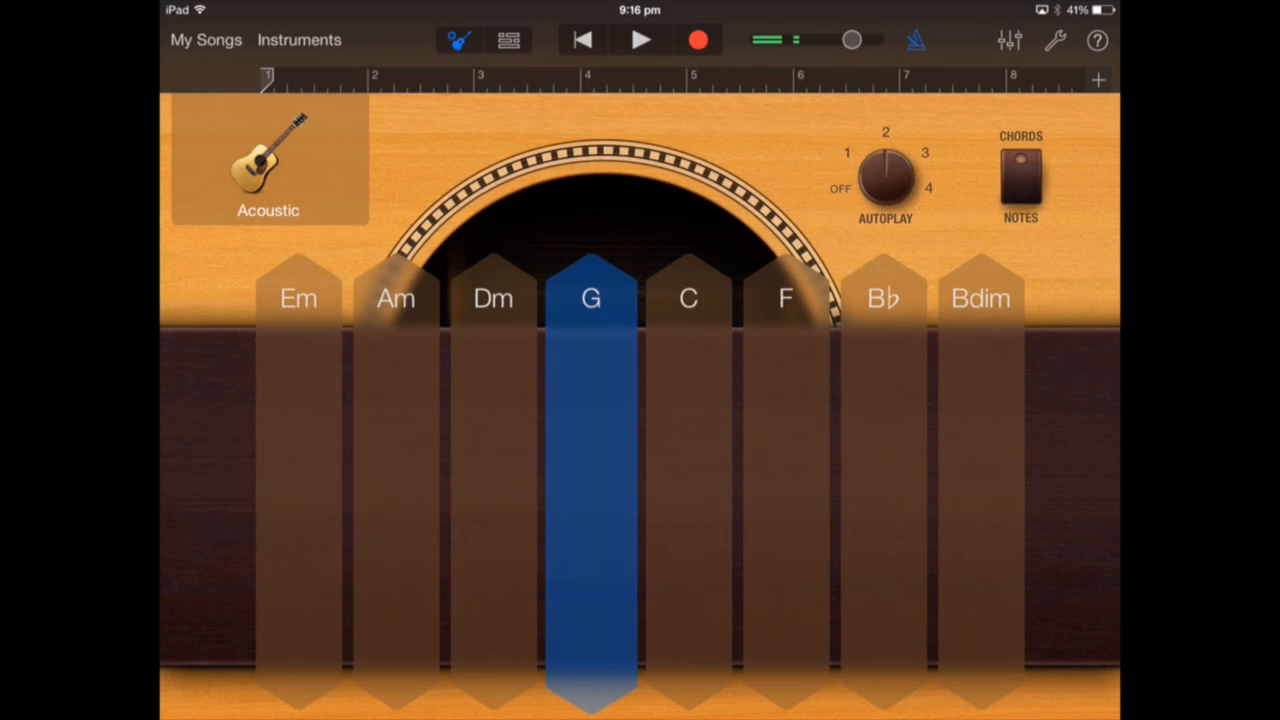
pyautogui.click(591, 298)
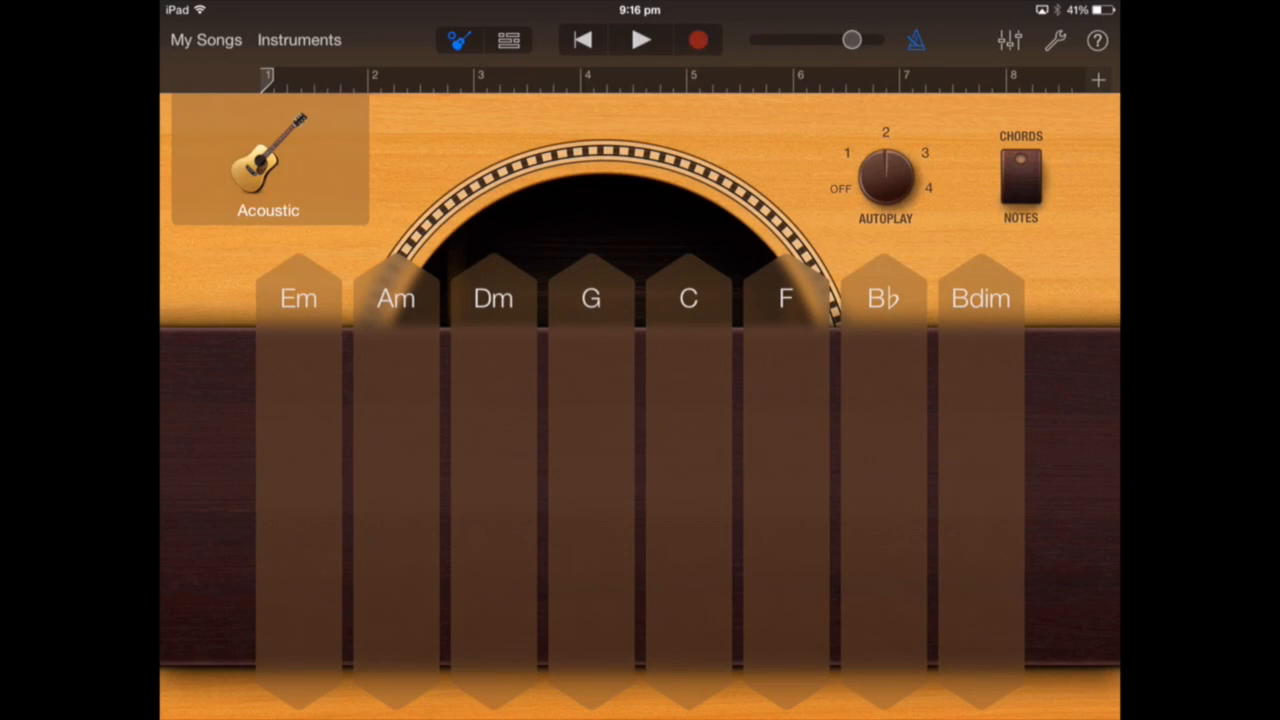
# Record the C, Am, F and G chords on the Acoustic guitar over eight bars, stop playback and return to the tracks
pyautogui.click(698, 40)
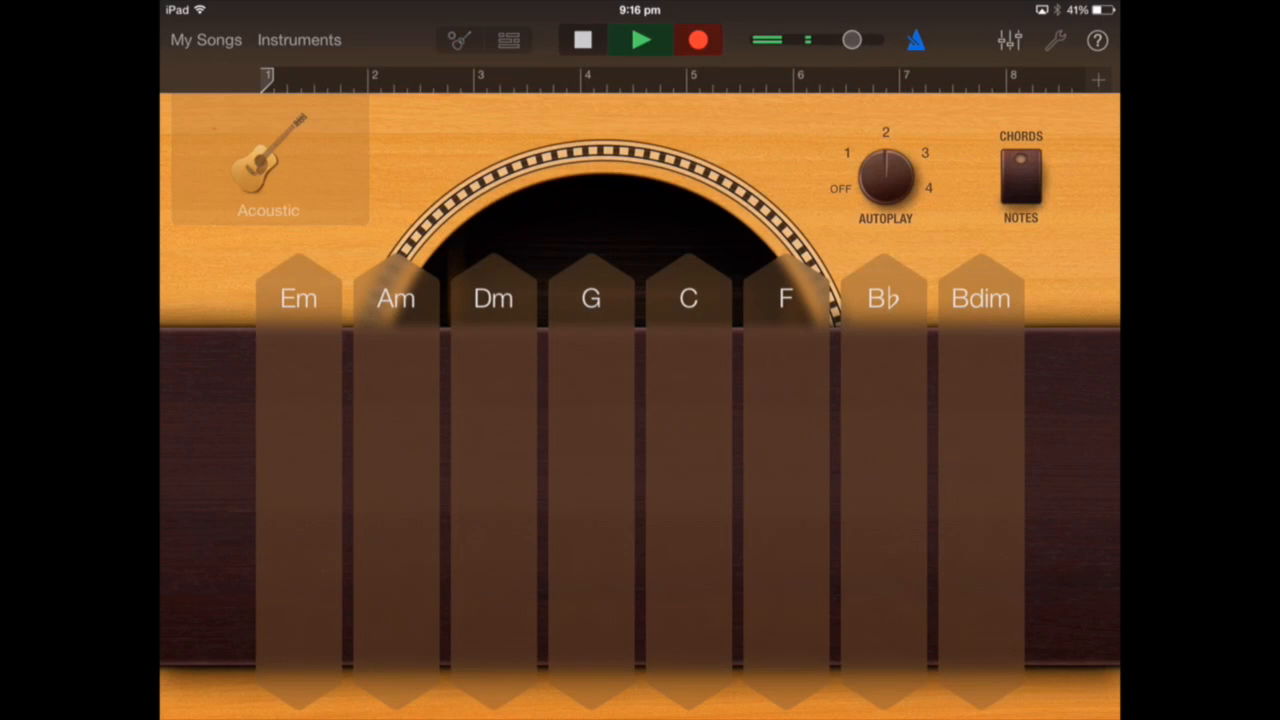
pyautogui.click(688, 298)
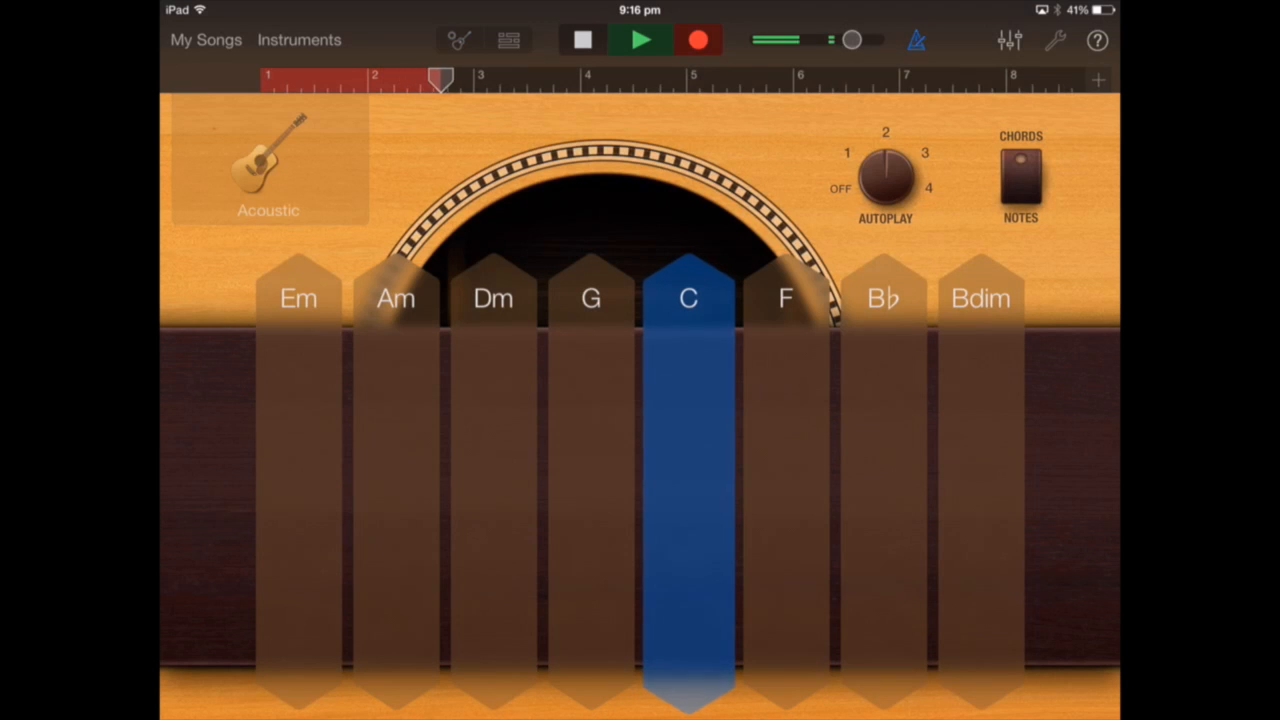
pyautogui.click(396, 298)
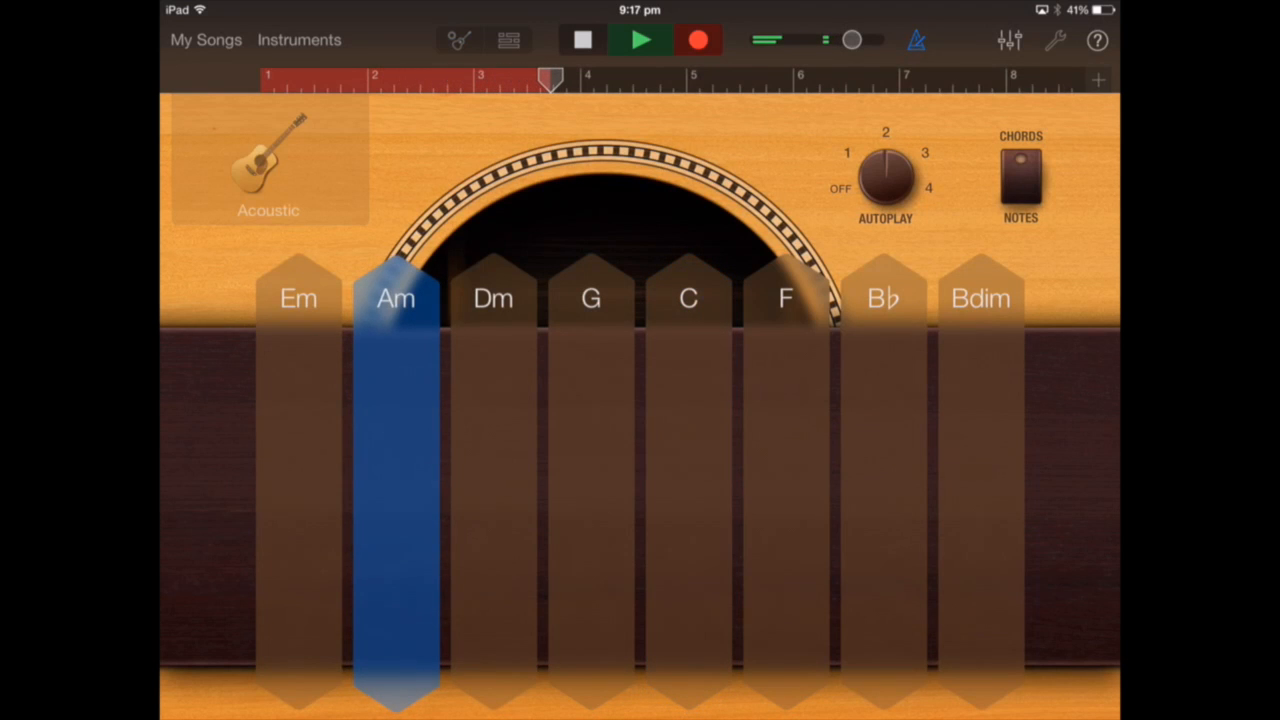
pyautogui.click(786, 298)
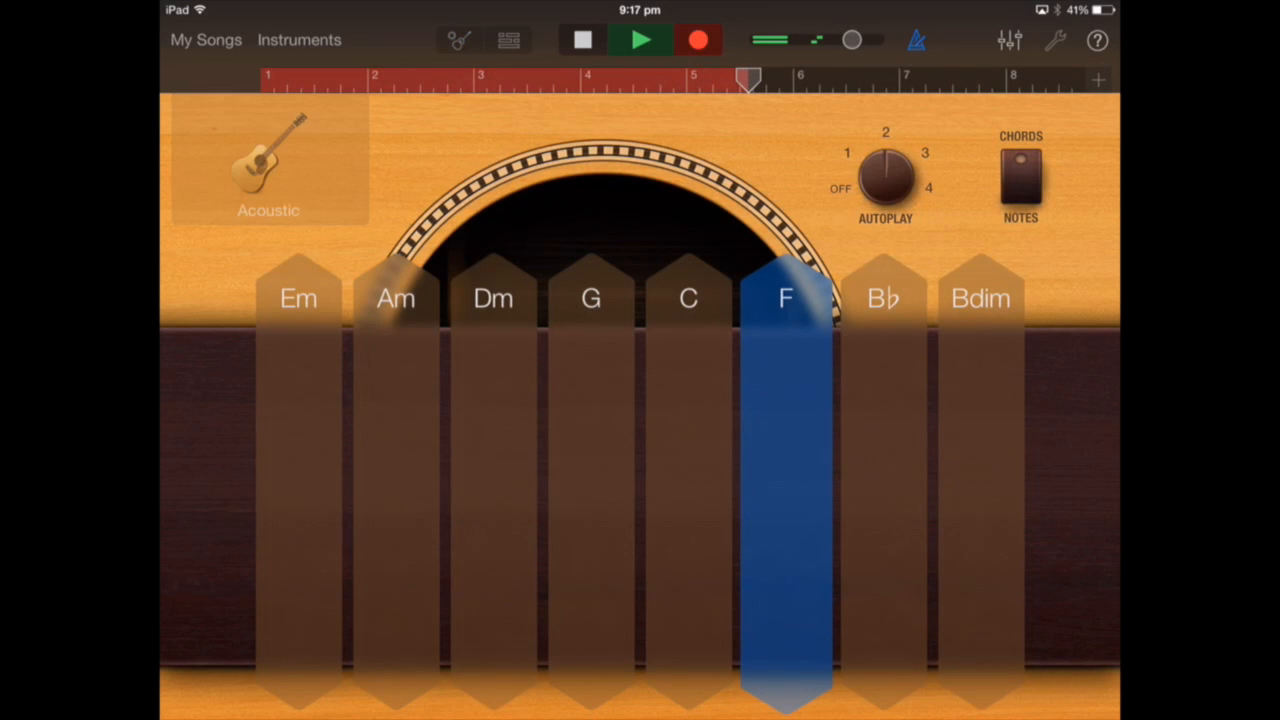
pyautogui.click(591, 298)
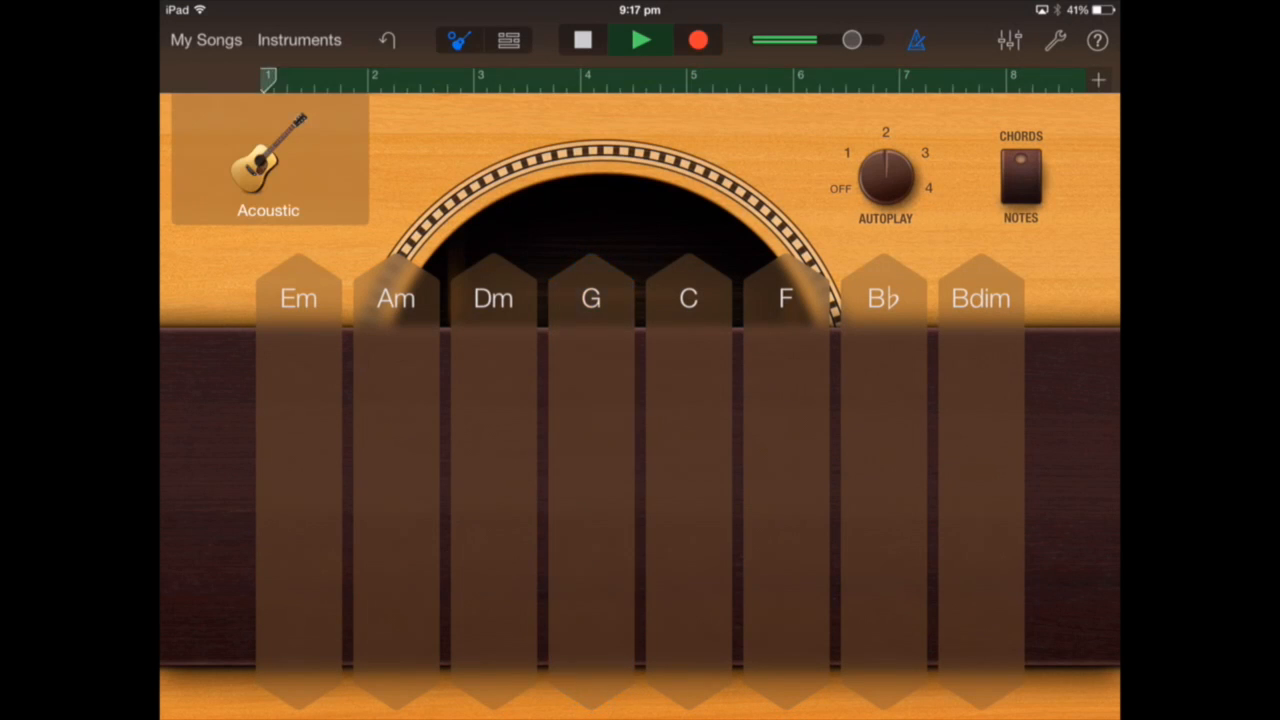
pyautogui.click(583, 40)
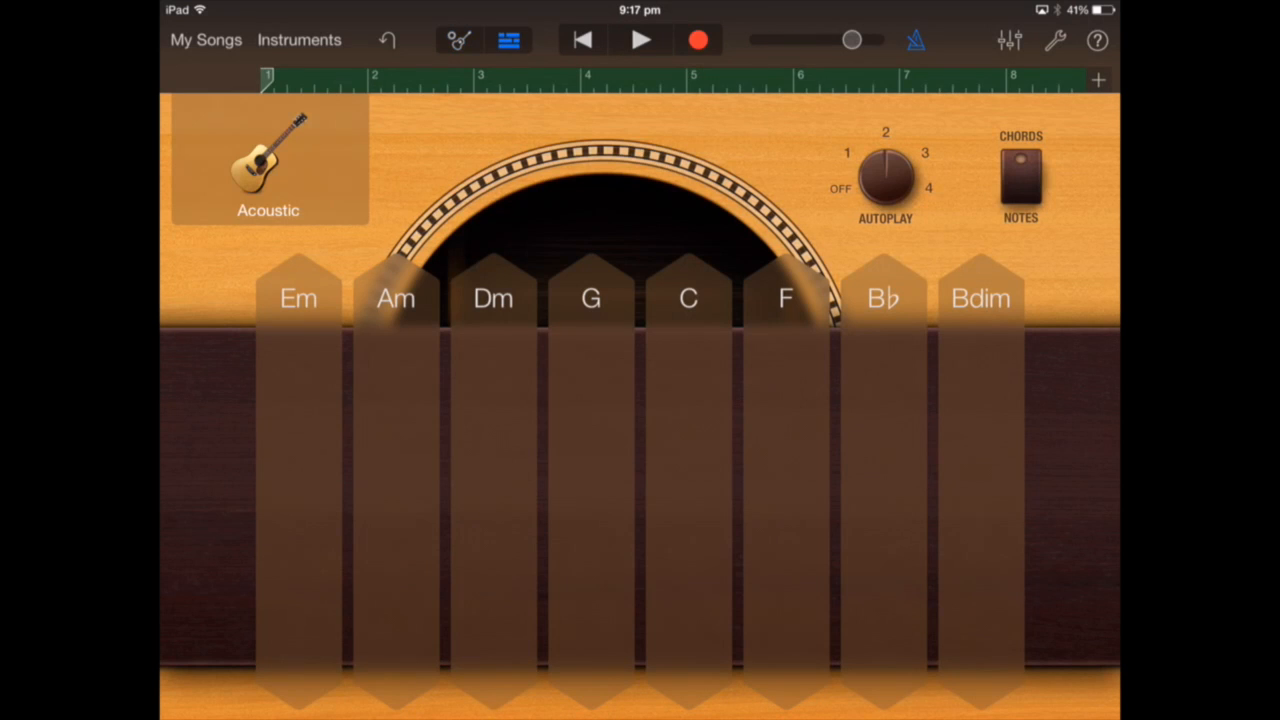
pyautogui.click(509, 40)
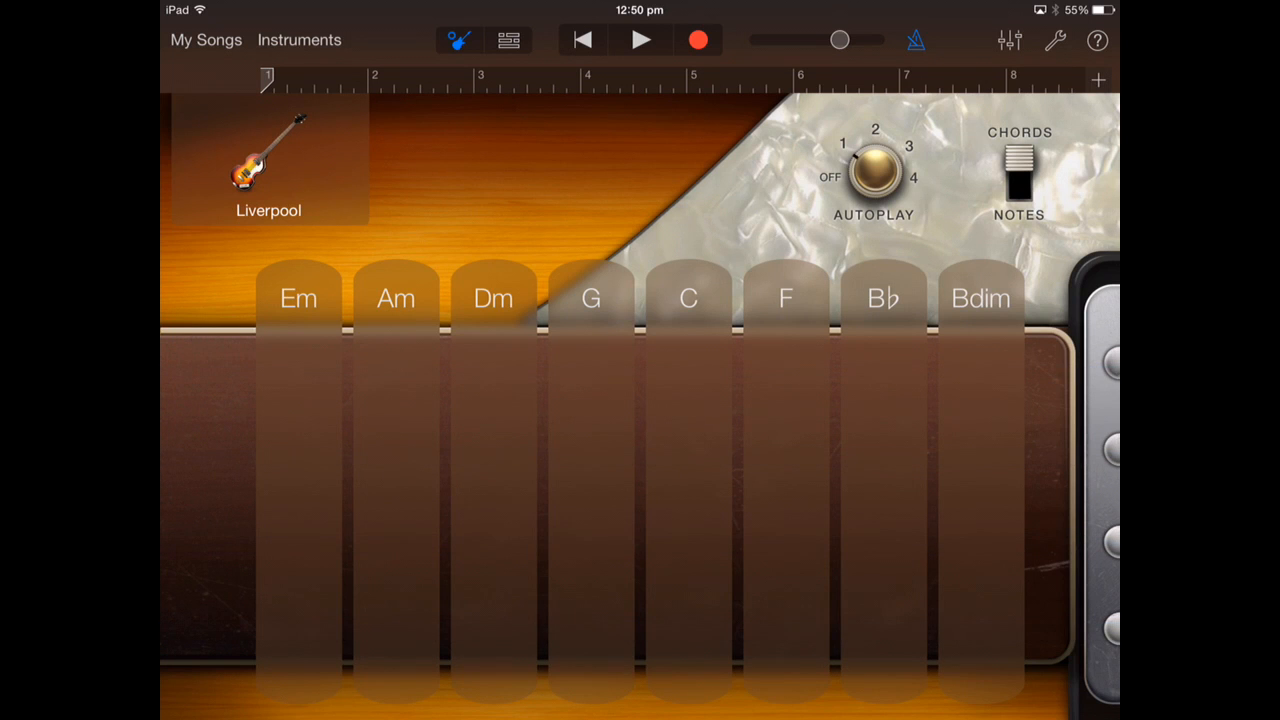
# Record the C, Am, F and G autoplay chords in sequence over eight bars on the Liverpool bass
pyautogui.click(698, 40)
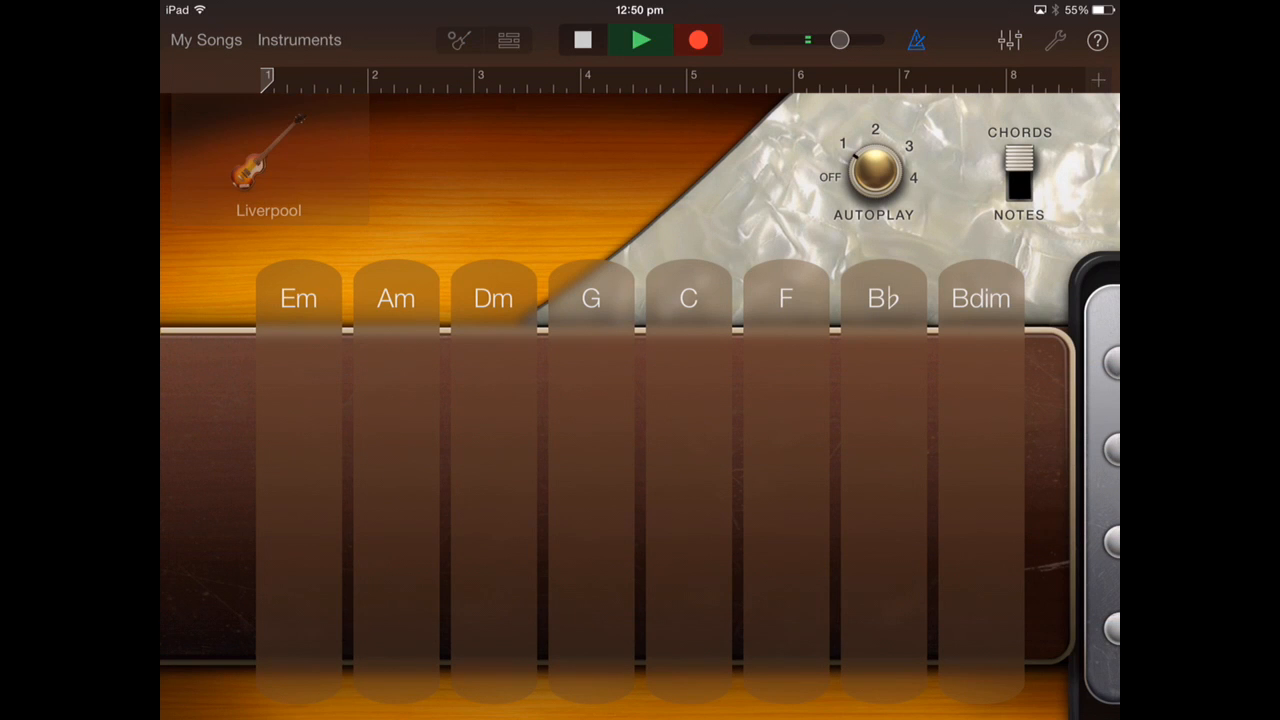
pyautogui.click(688, 298)
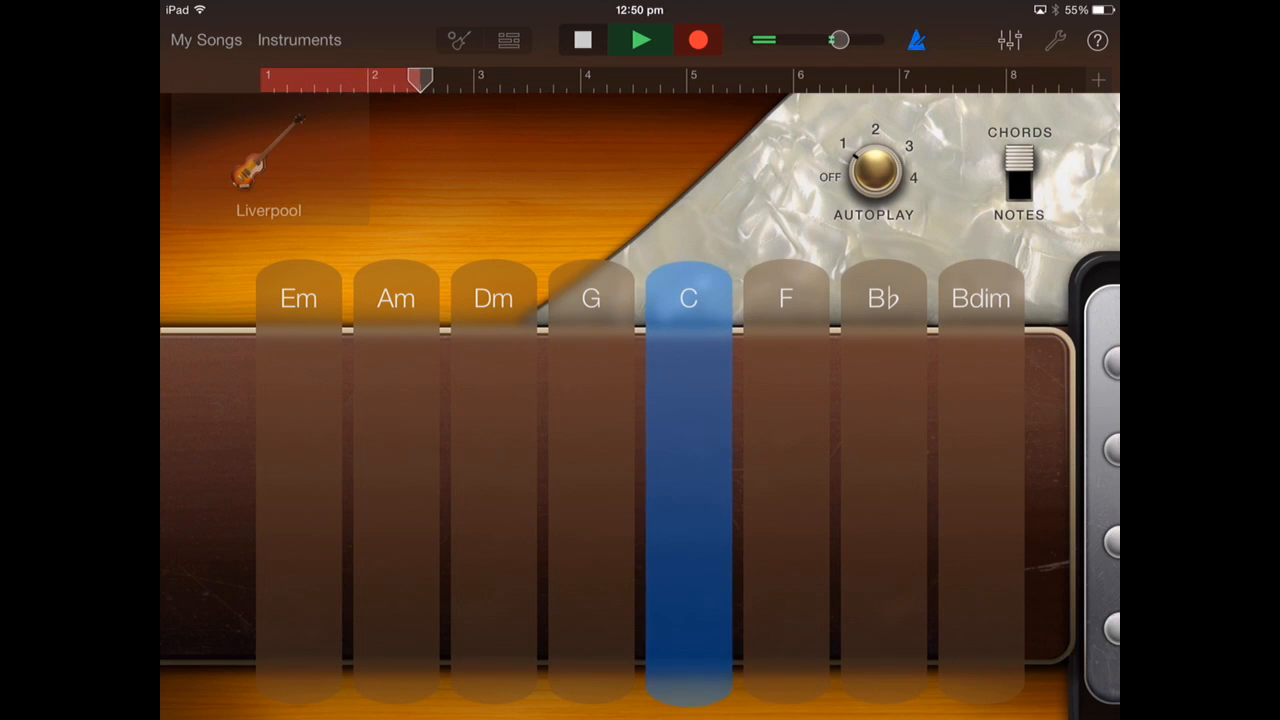
pyautogui.click(396, 298)
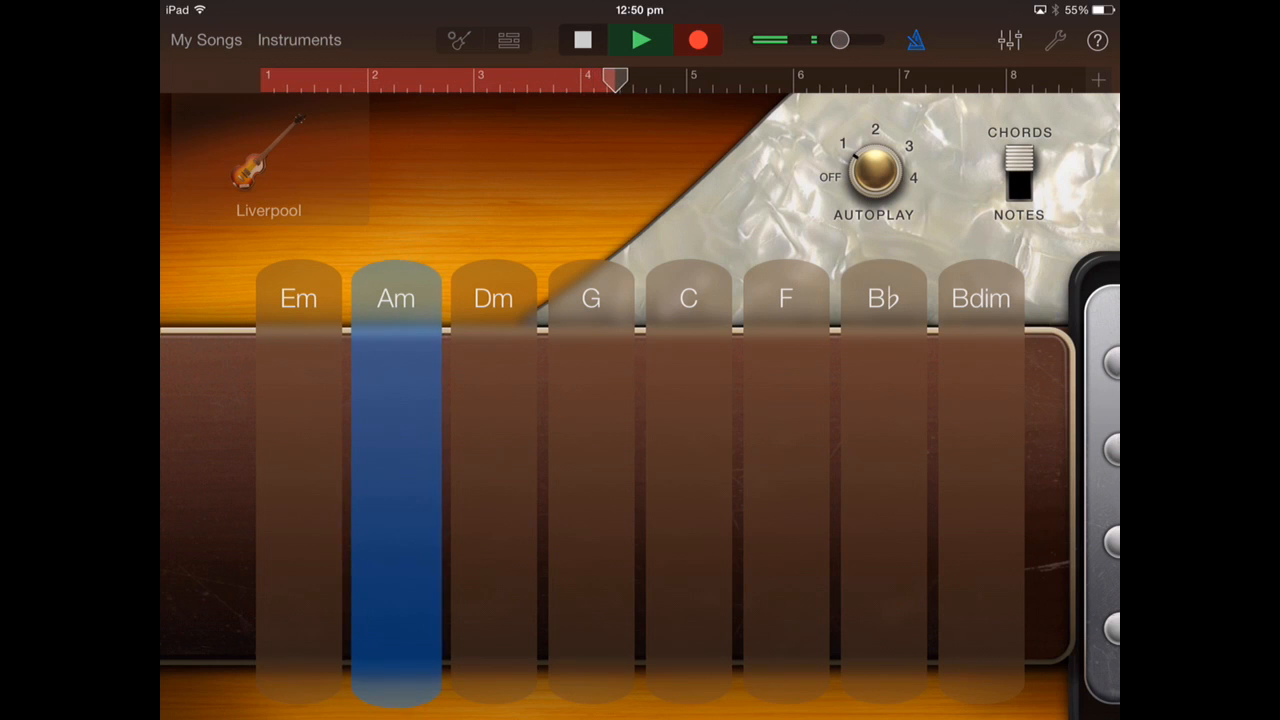
pyautogui.click(786, 298)
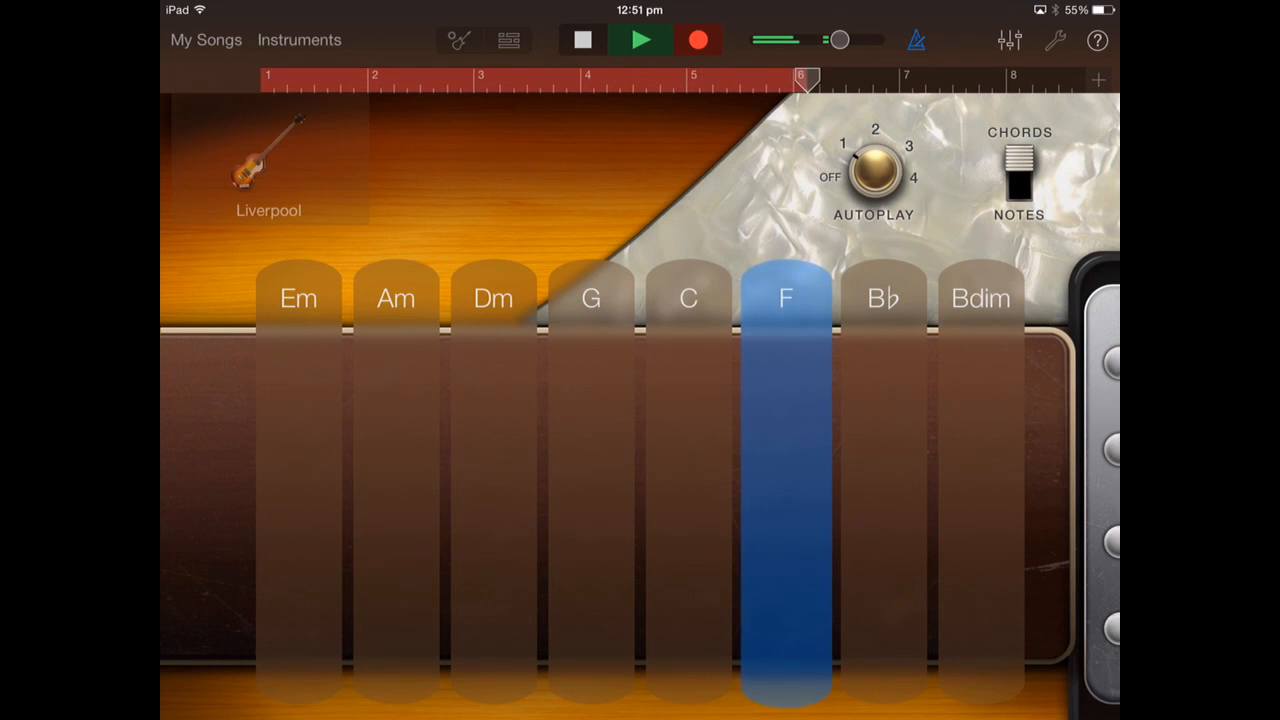
pyautogui.click(591, 298)
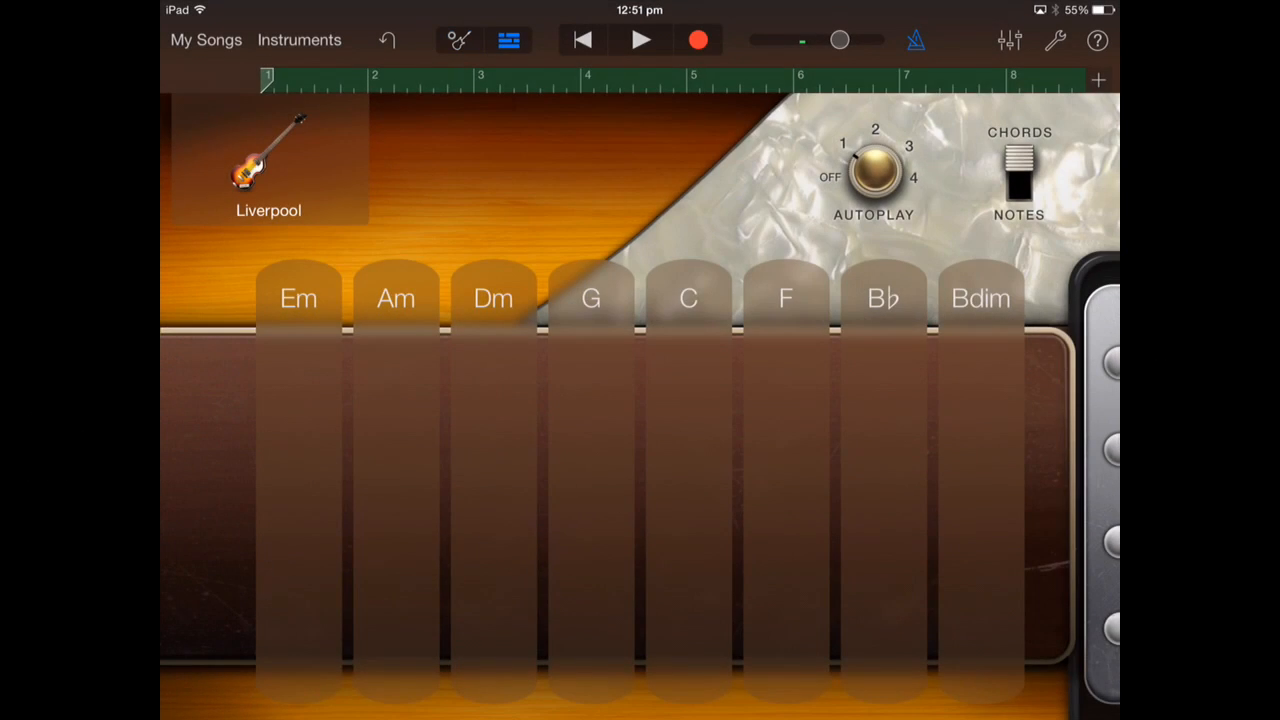
# Add a Smart Drums track with the Hip Hop Drum Machine to the song
pyautogui.click(509, 40)
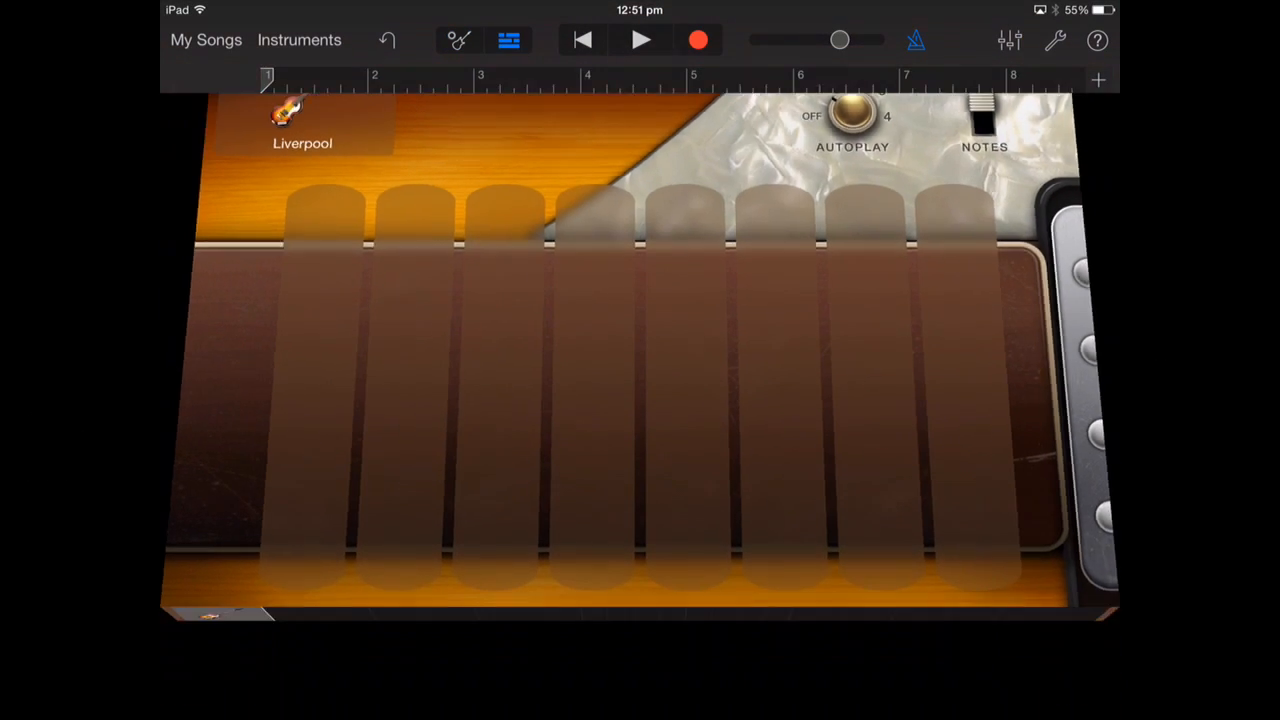
pyautogui.click(213, 679)
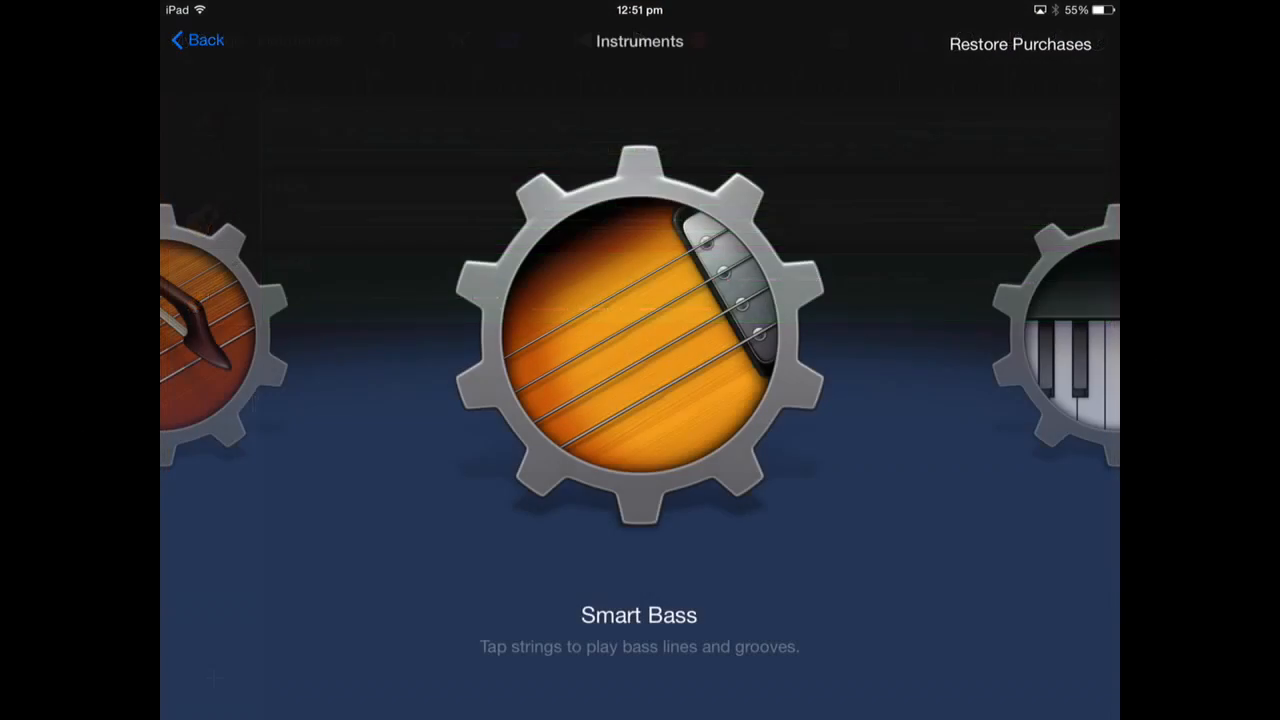
pyautogui.moveTo(800, 350); pyautogui.dragTo(500, 350)
pyautogui.moveTo(900, 350); pyautogui.dragTo(600, 350)
pyautogui.moveTo(900, 350); pyautogui.dragTo(600, 350)
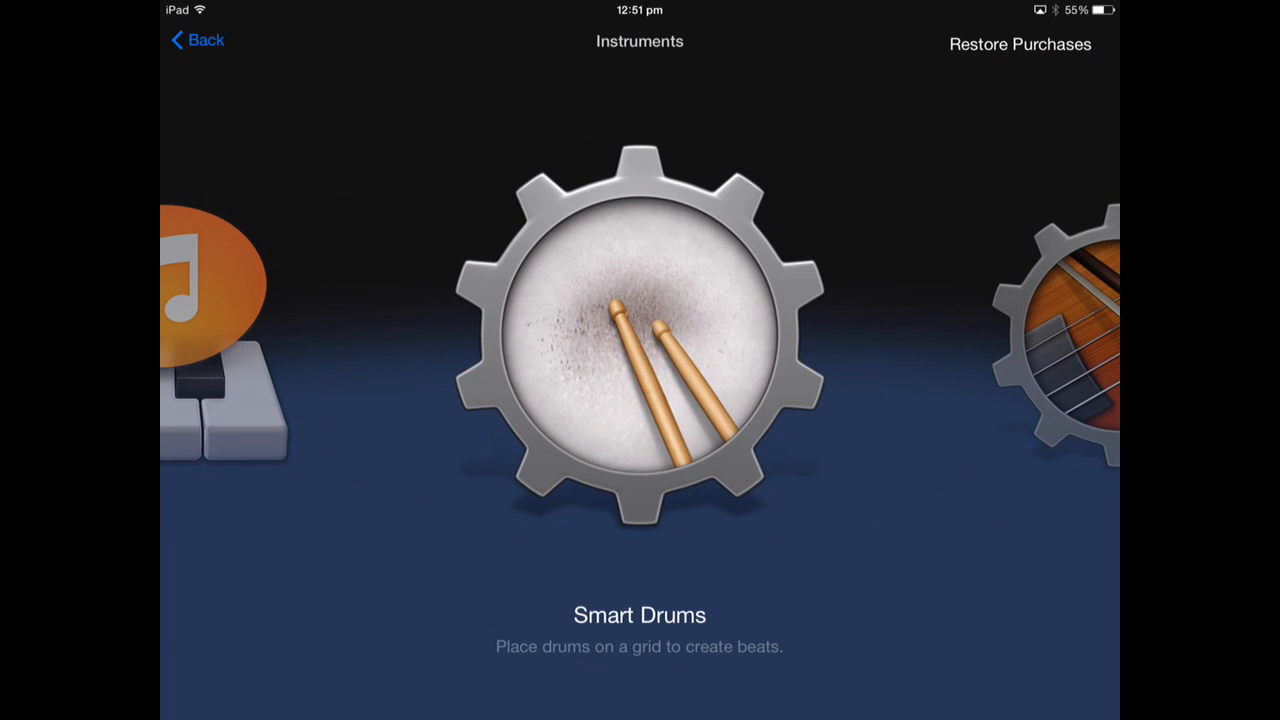
pyautogui.click(640, 335)
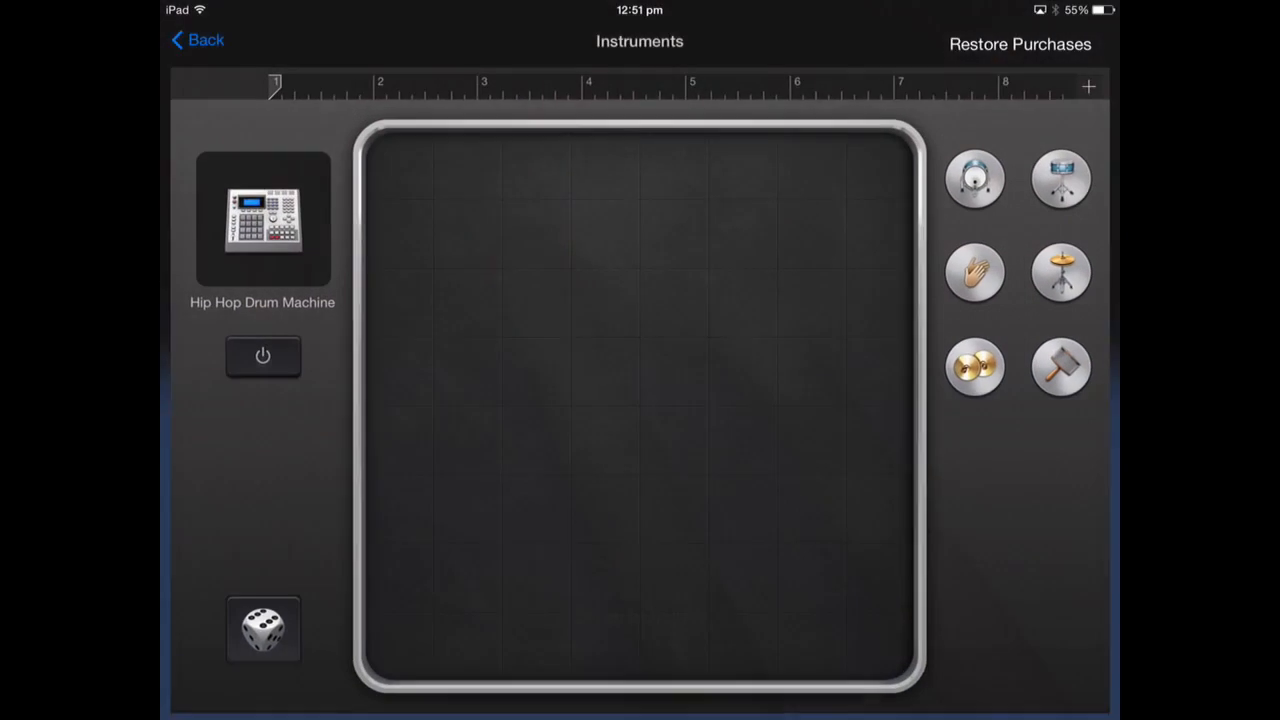
# Randomize the Hip Hop Drum Machine beat three times, ending with kick, snare, hi-hats and shaker on the grid
pyautogui.click(255, 634)
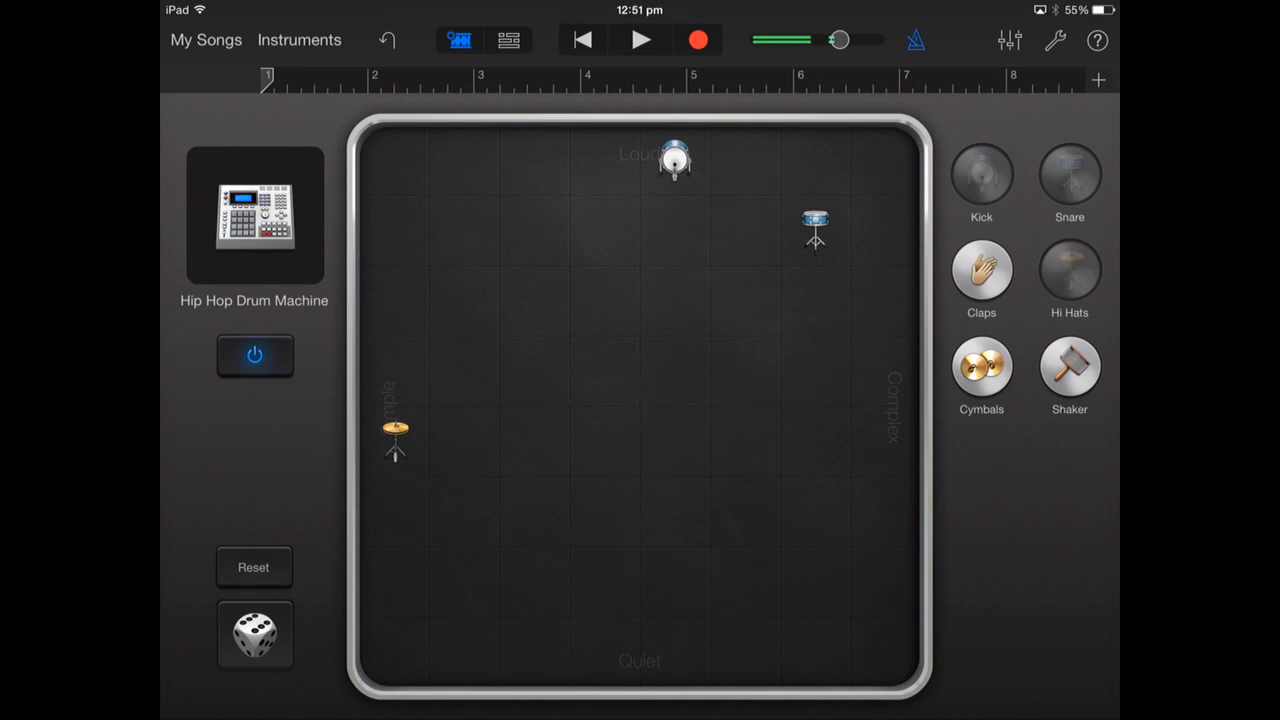
pyautogui.click(255, 634)
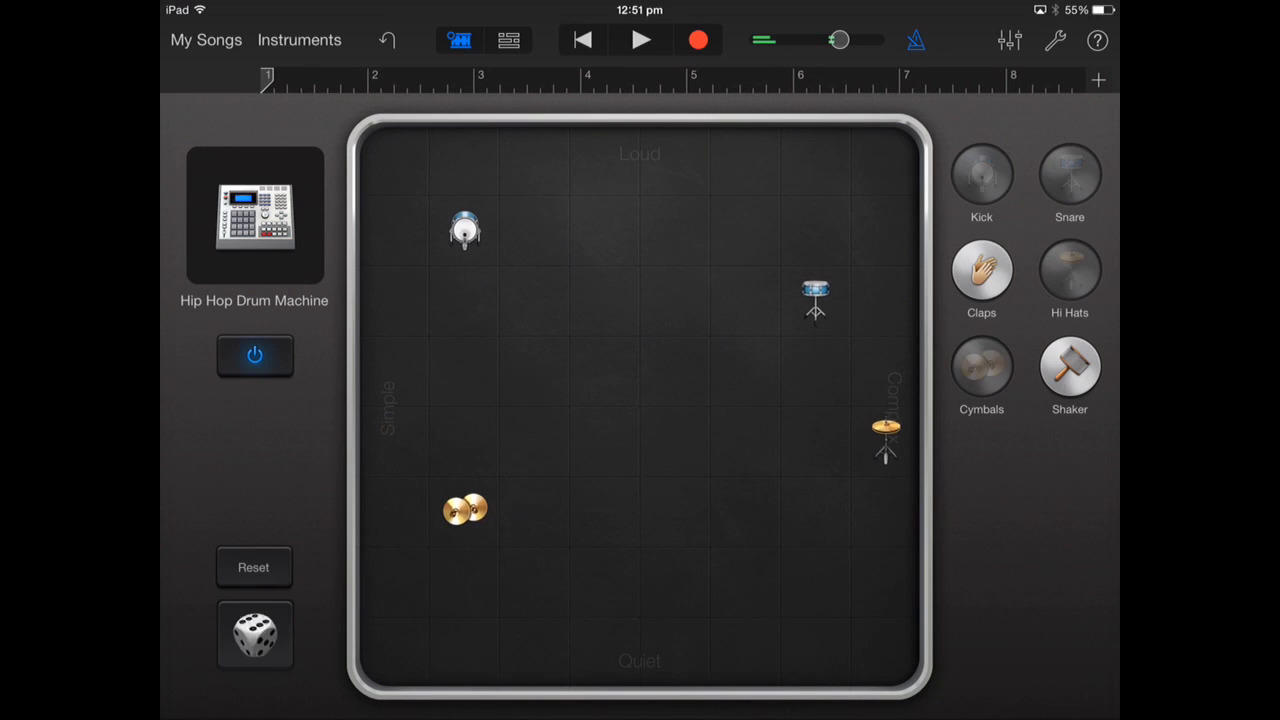
pyautogui.click(255, 634)
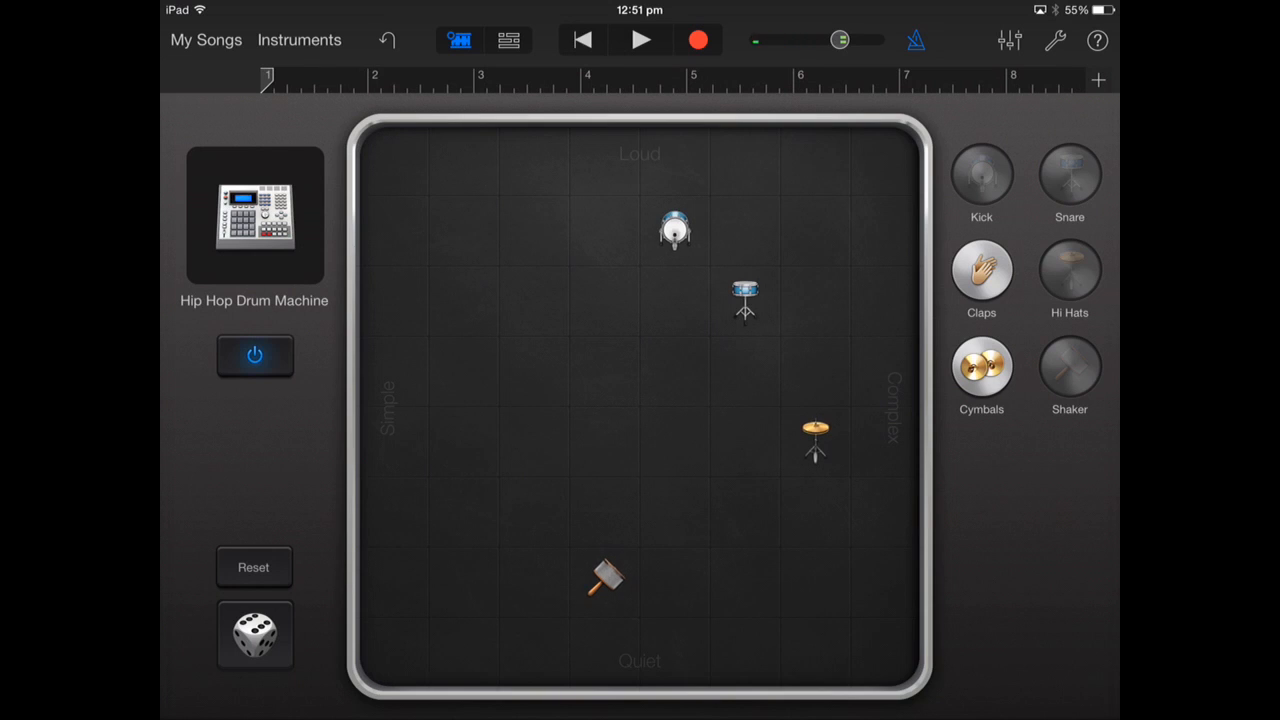
# Stop the beat preview and record the drum beat over eight bars, randomizing the pattern once more near the end
pyautogui.click(641, 40)
pyautogui.click(641, 40)
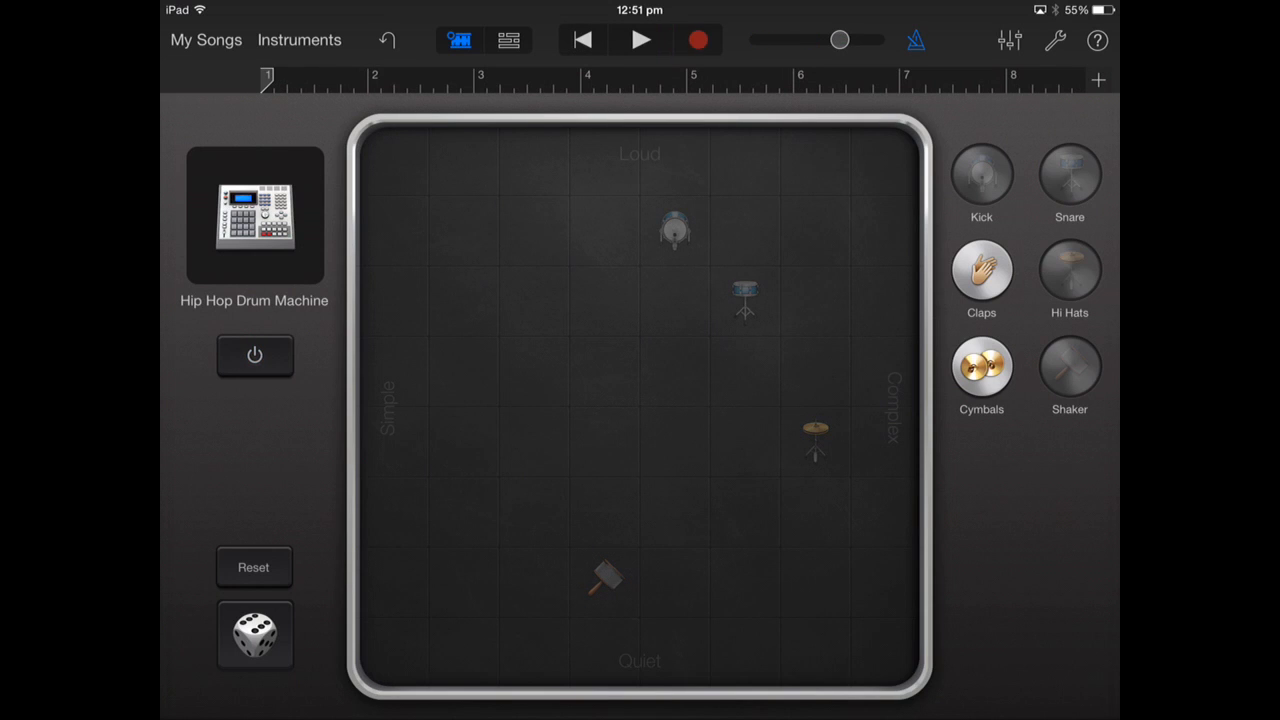
pyautogui.click(641, 40)
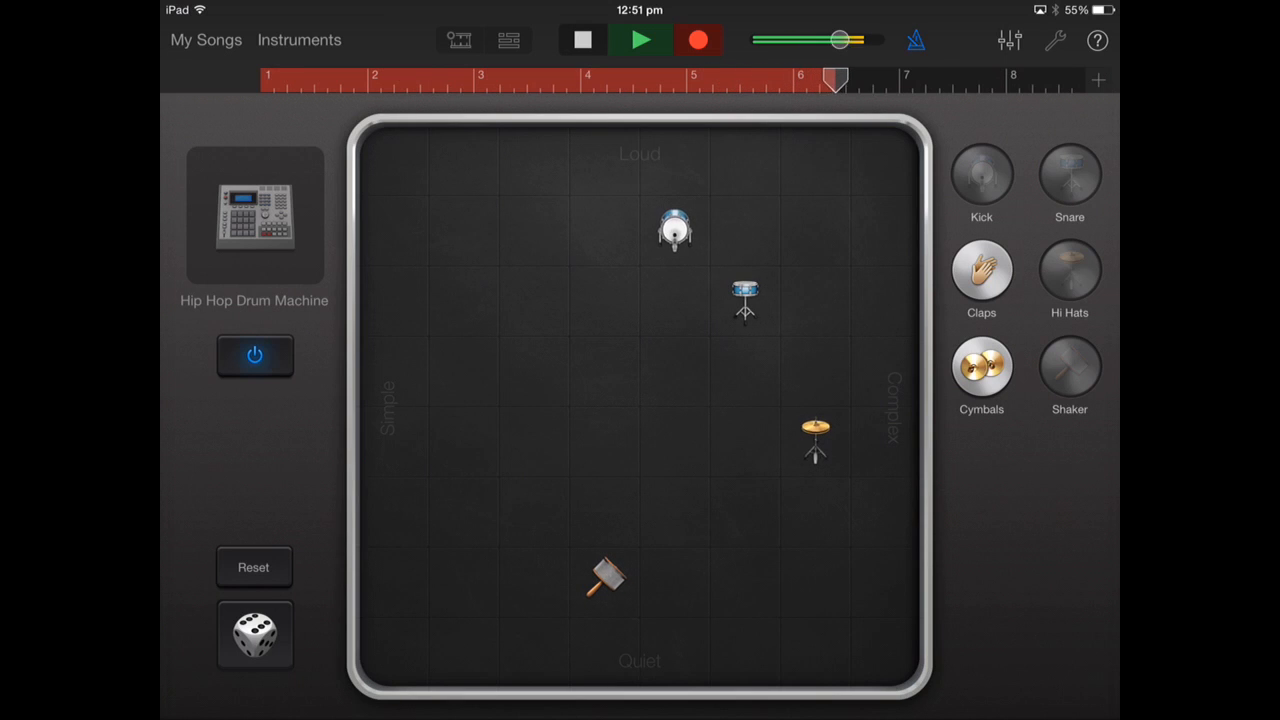
pyautogui.click(255, 633)
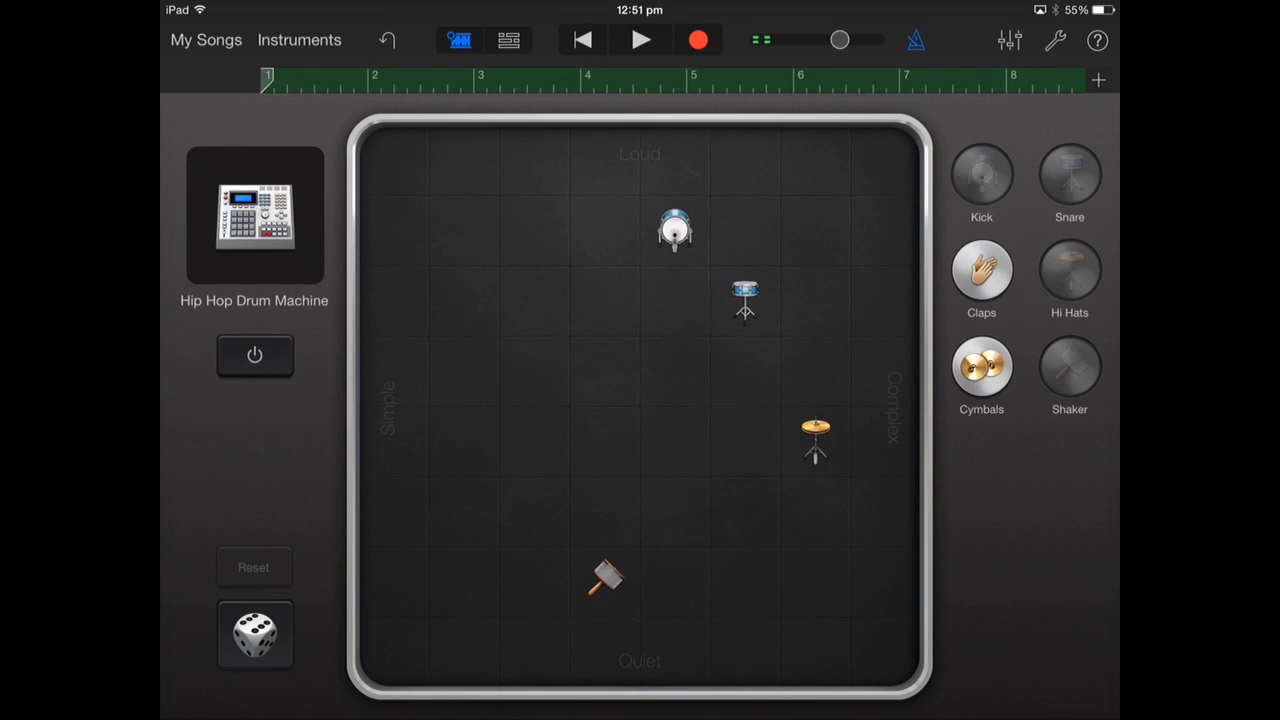
# Show the piano, guitar, bass and drum tracks together and play the song from bar 1
pyautogui.click(509, 39)
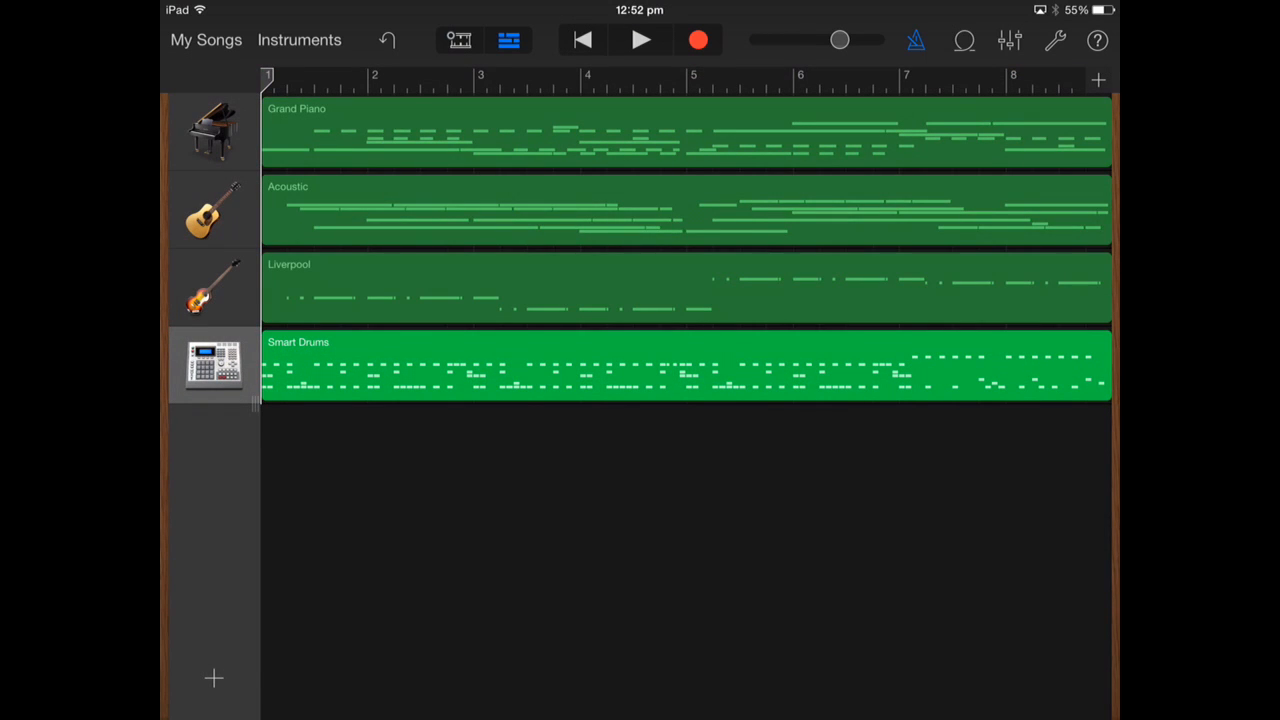
pyautogui.click(641, 39)
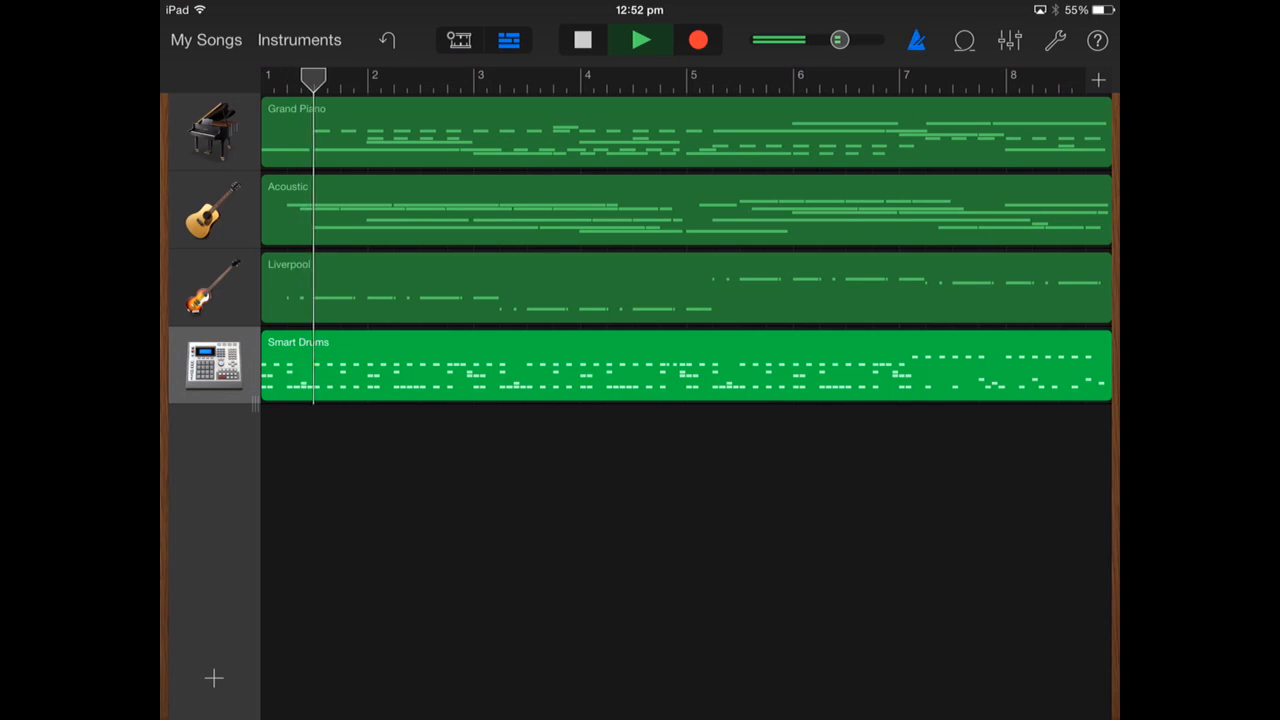